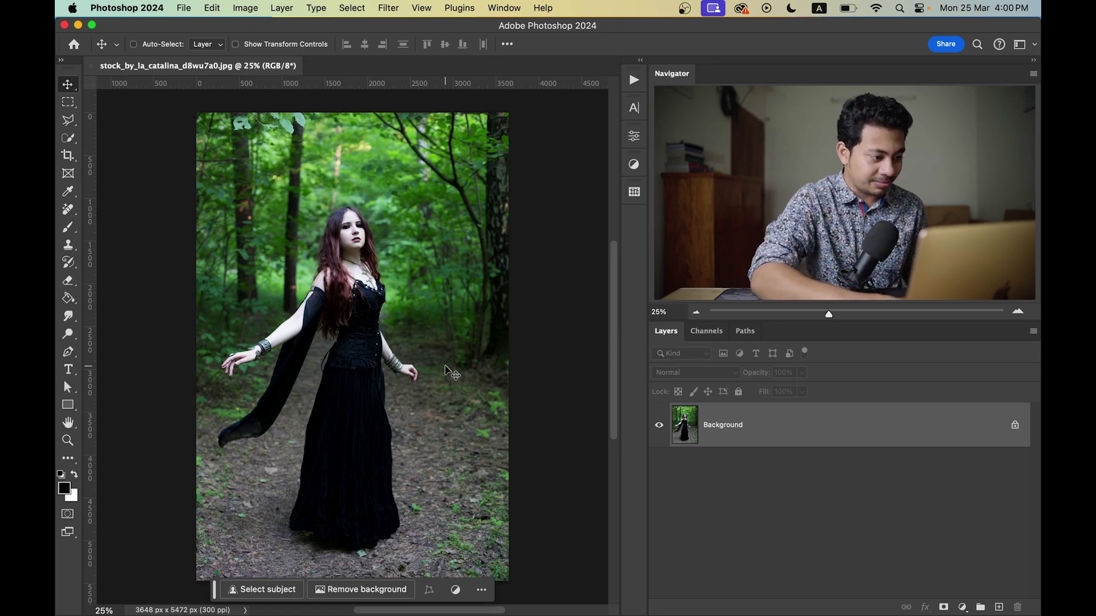
Step: Zoom out to see the whole forest portrait and switch to the Crop tool
key("super+minus")
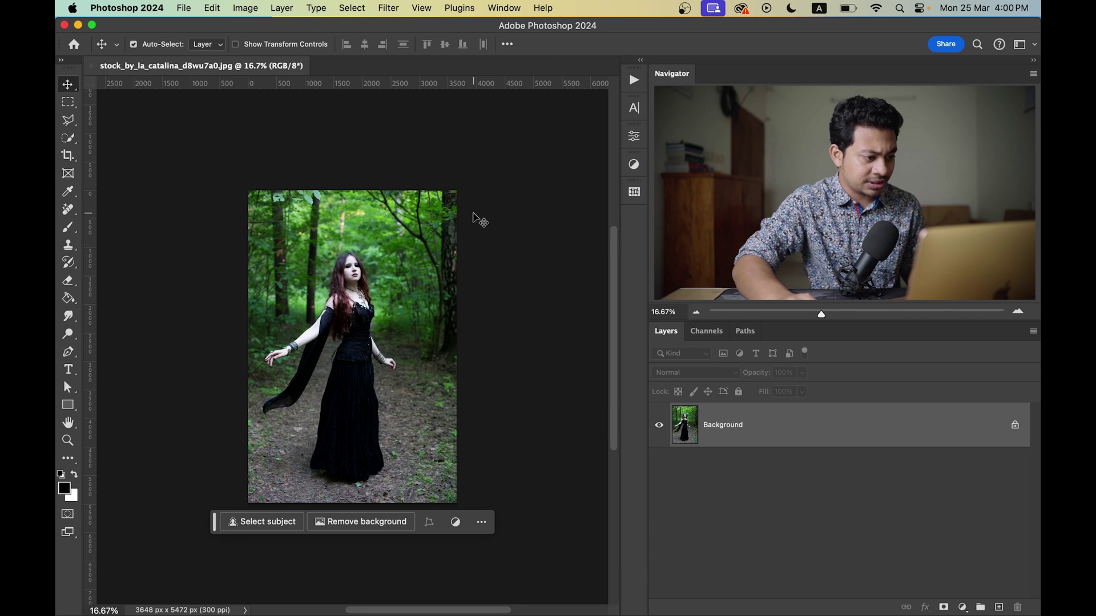
left_click(68, 159)
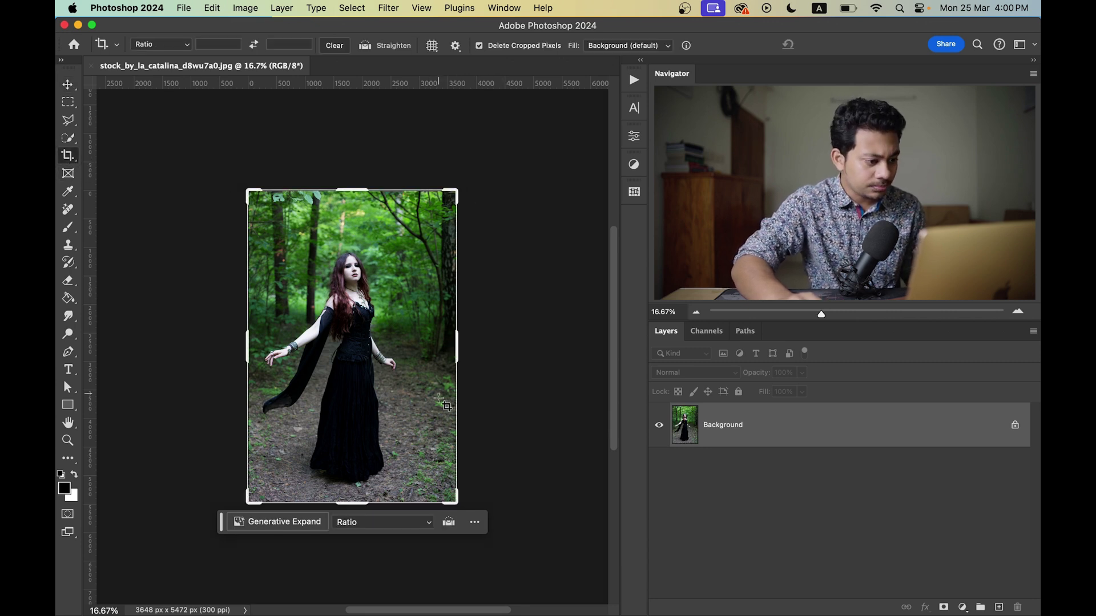
Step: Extend the crop frame past every photo edge and commit, enlarging the canvas to 4788 × 6166 px
left_click_drag(246, 343, 221, 357)
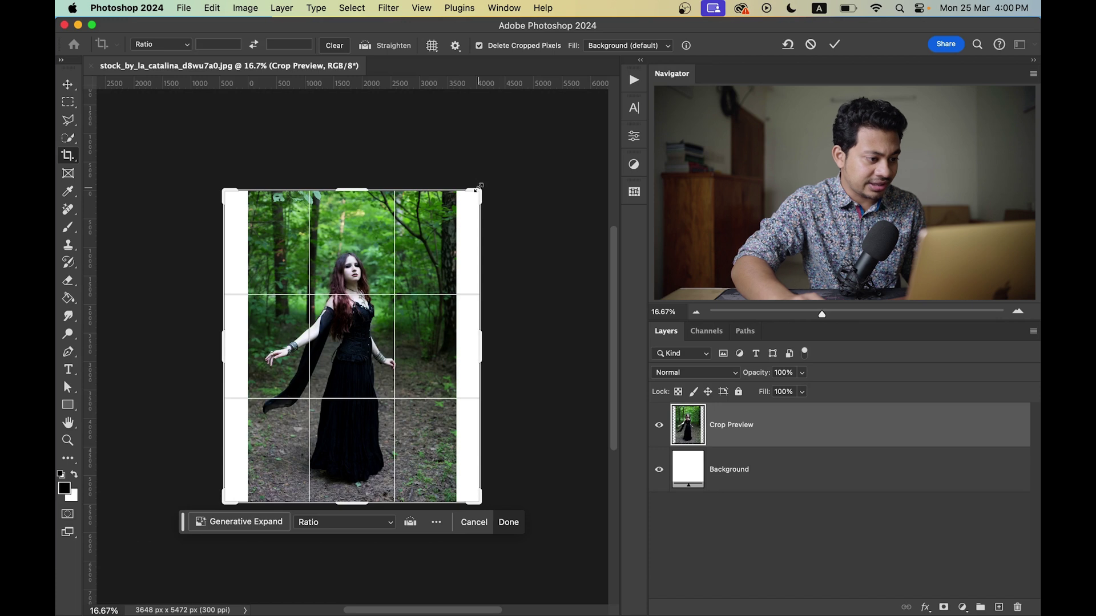
mouse_move(479, 187)
left_mouse_down()
mouse_move(502, 170)
mouse_move(487, 167)
left_mouse_up()
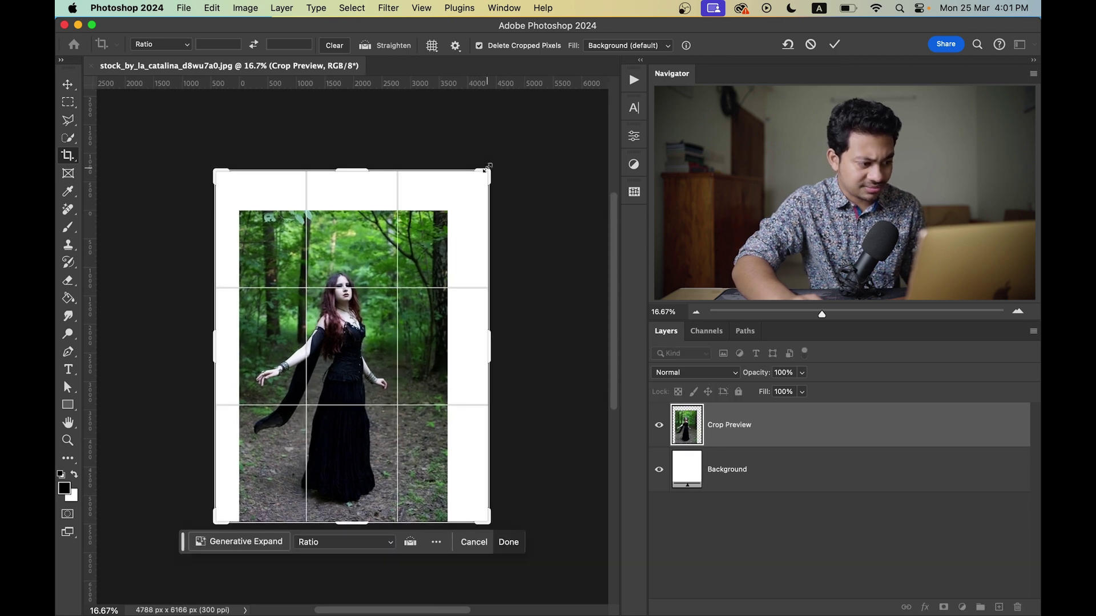
key("Return")
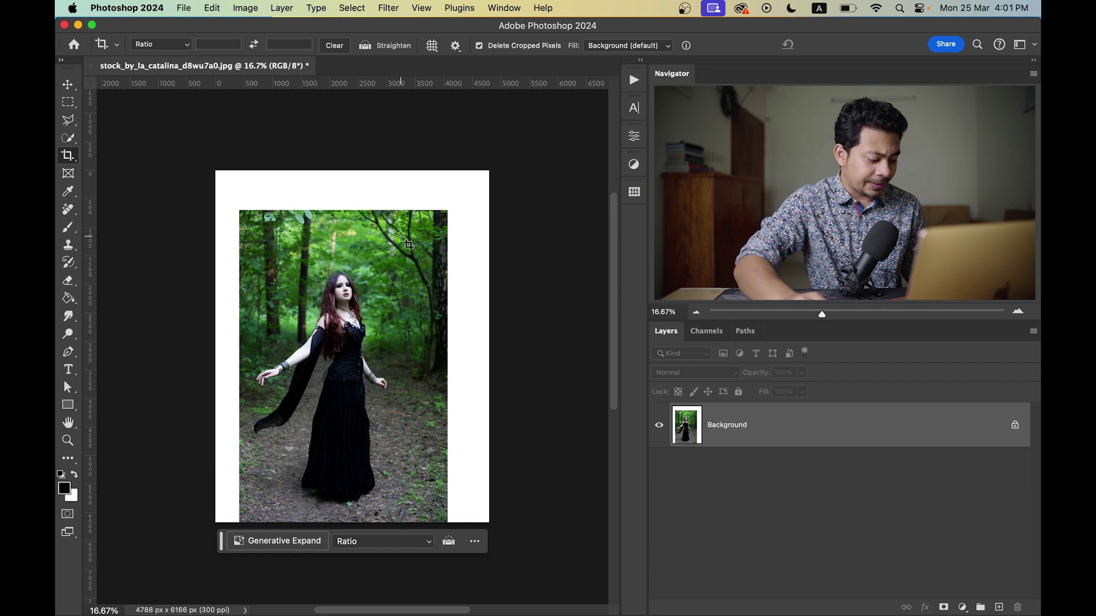
Step: Select the top, right and left white strips and Generative Fill them with no prompt
left_click(68, 102)
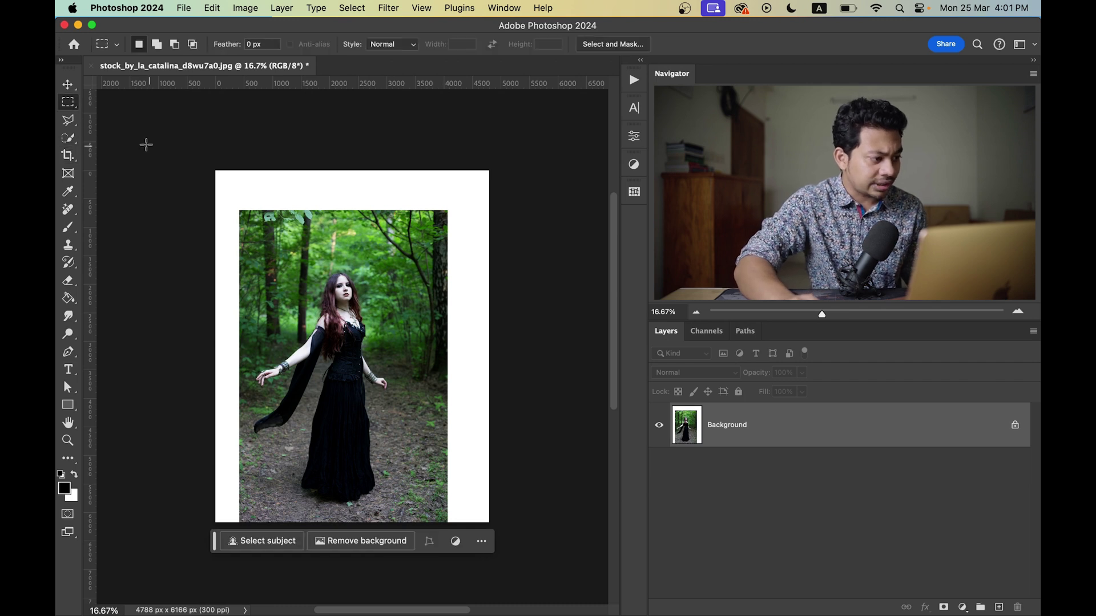
left_click_drag(216, 171, 501, 216)
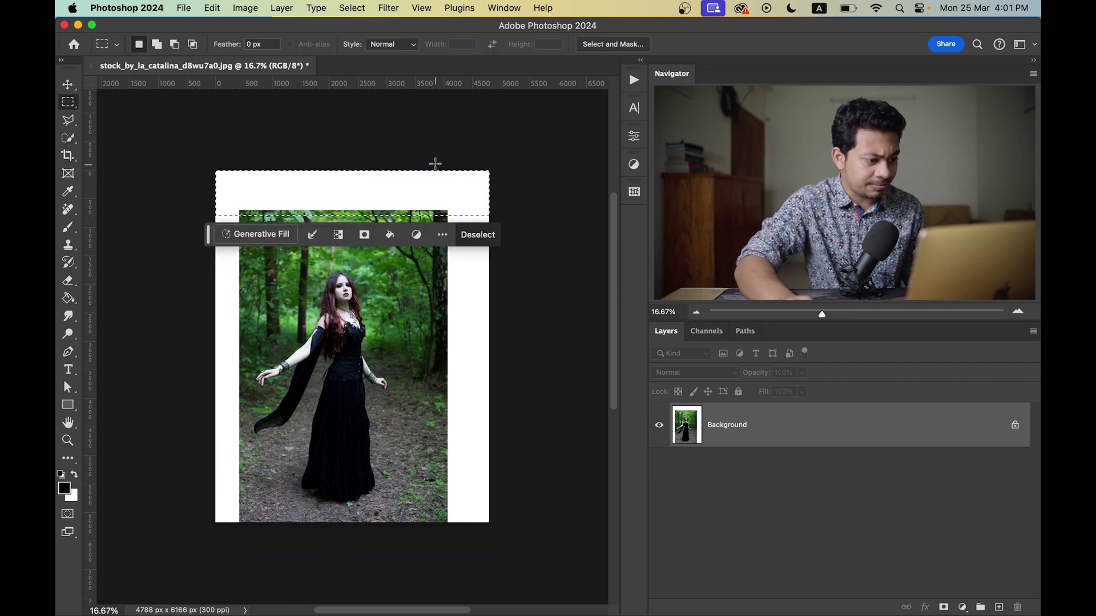
key("shift")
left_click_drag(438, 162, 519, 571)
left_click_drag(217, 167, 246, 578)
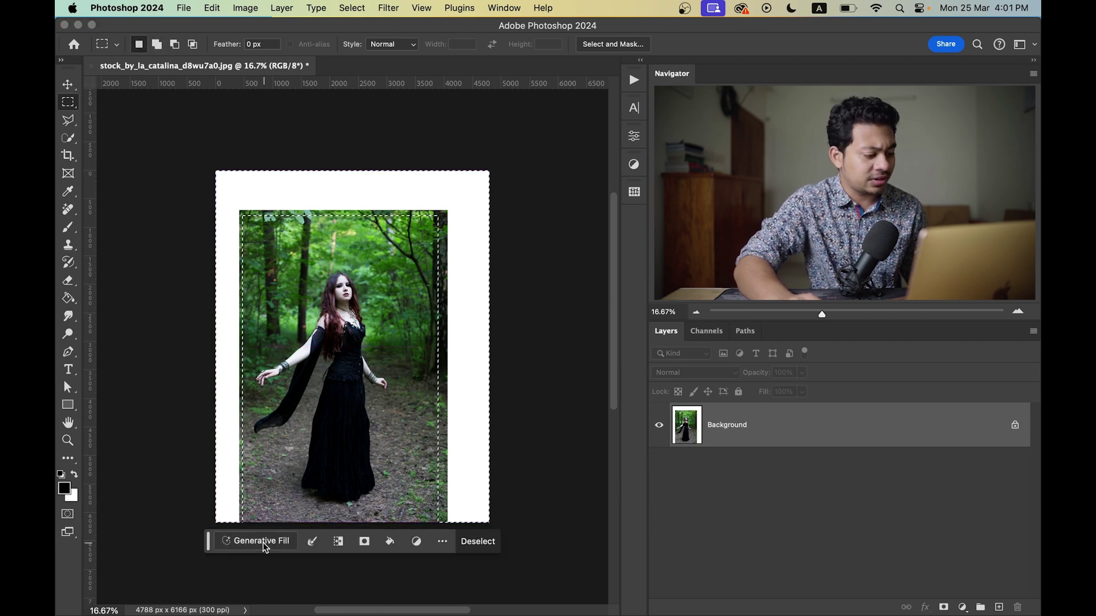
left_click(264, 542)
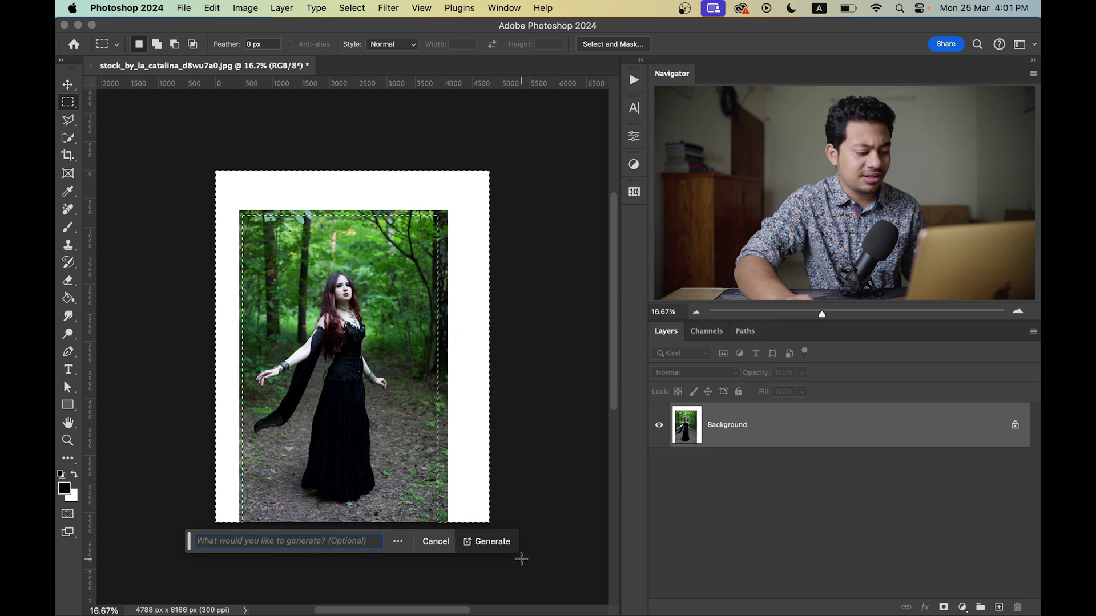
left_click(501, 543)
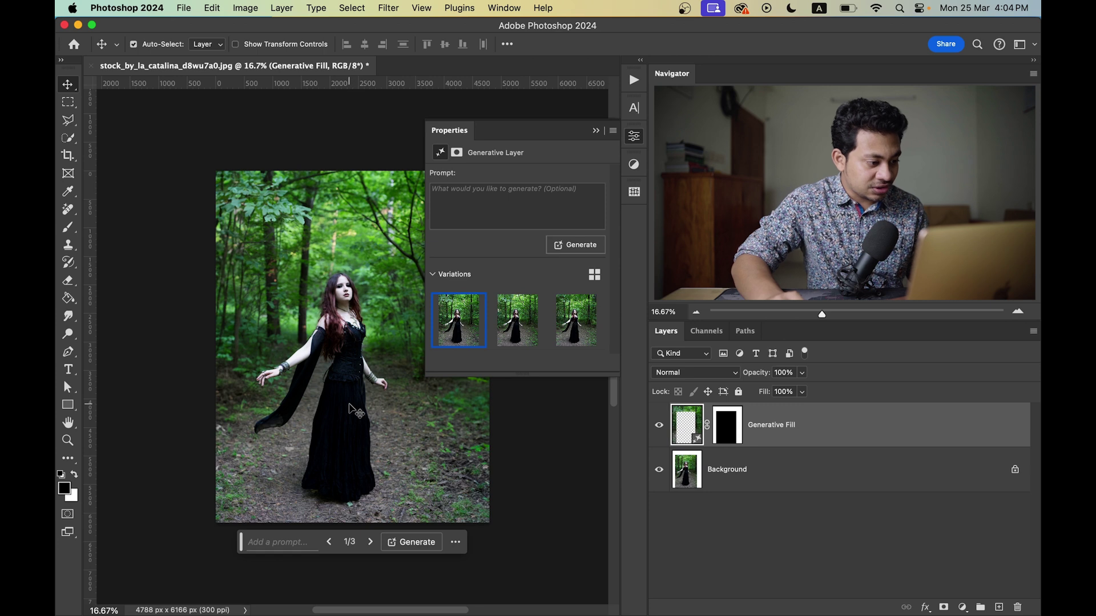
Step: Compare the generated variations and keep variation 1/3, checking it against the original
left_click_drag(364, 372, 321, 373)
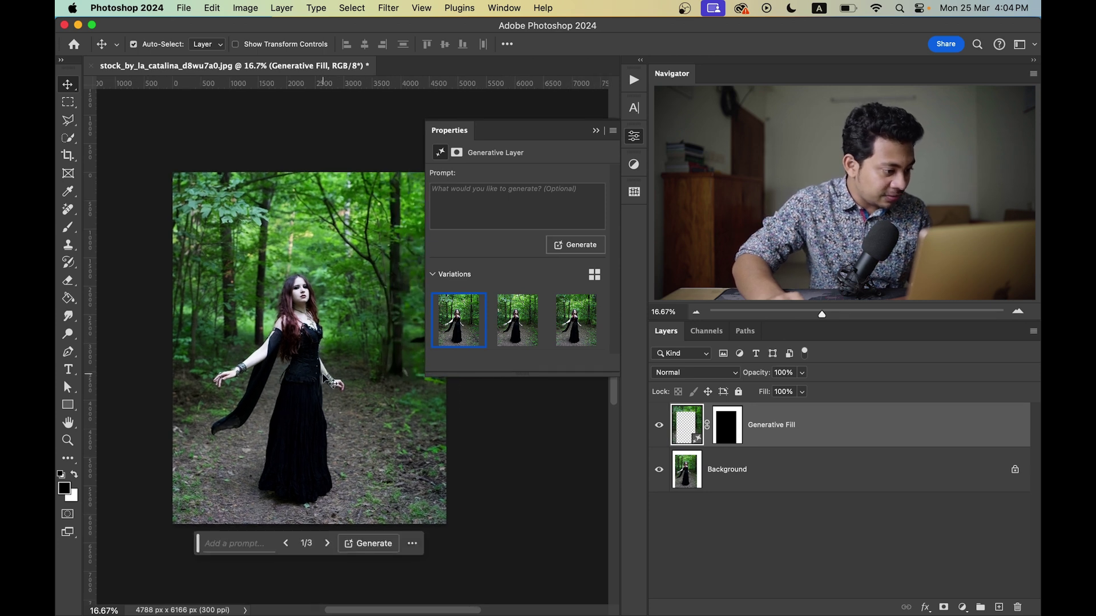
left_click(328, 544)
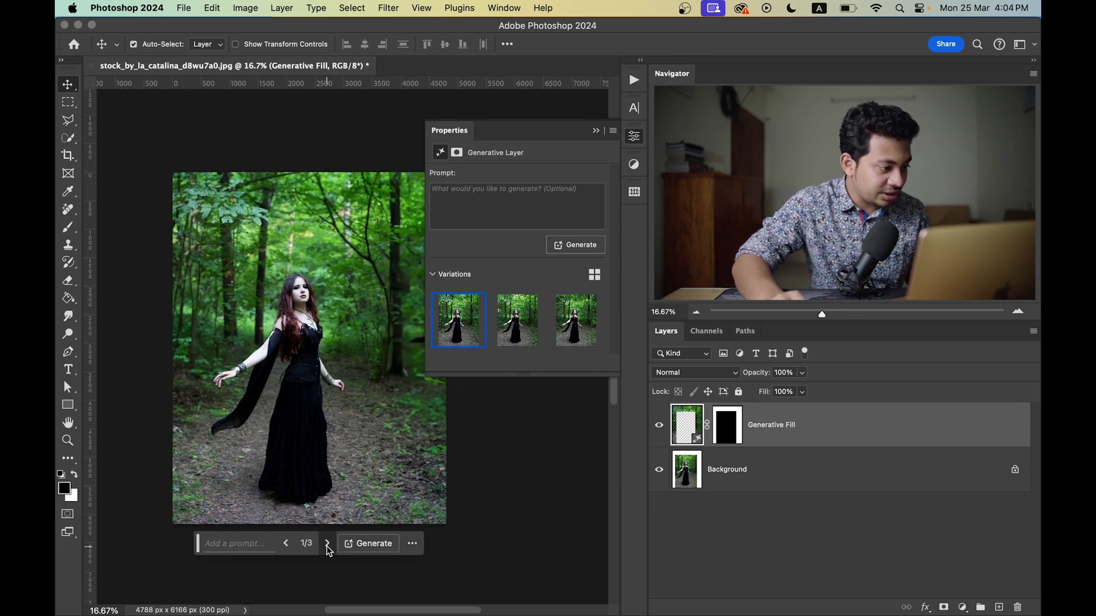
left_click(287, 542)
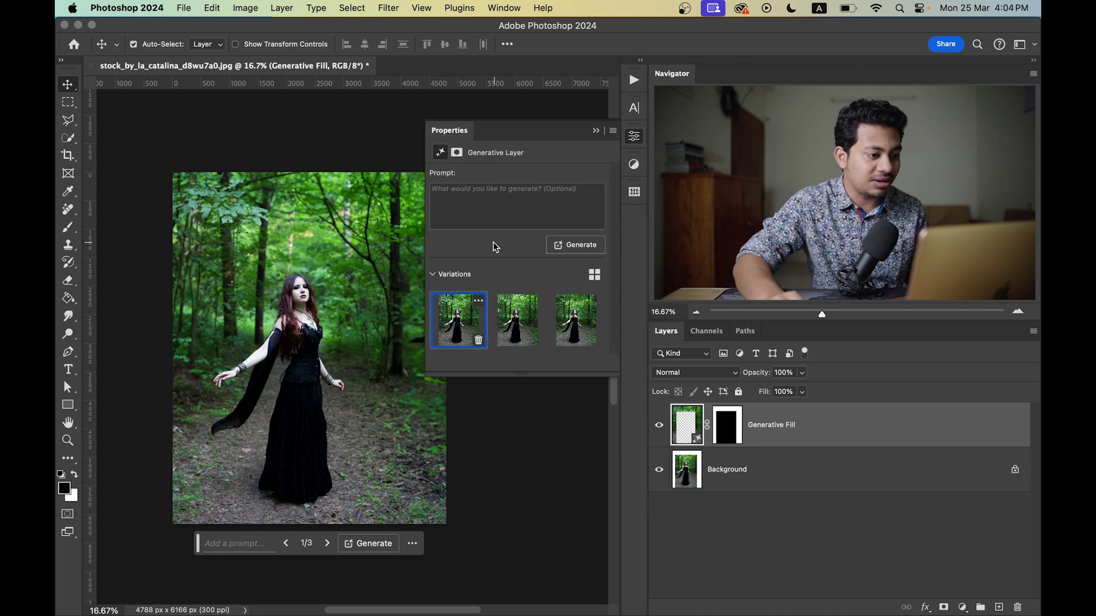
left_click(635, 137)
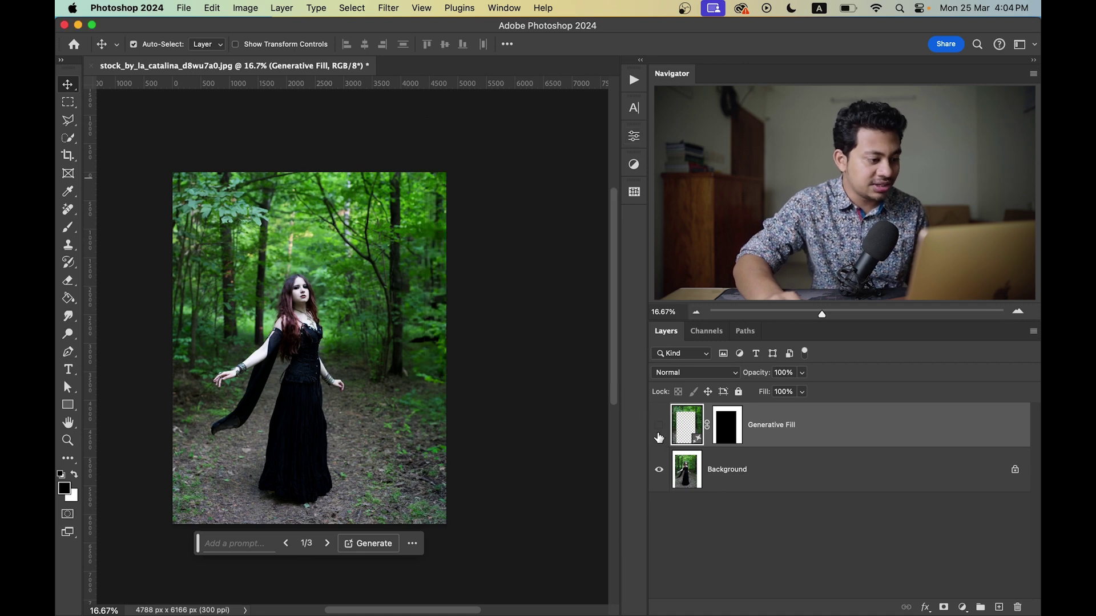
left_click(659, 437)
left_click(659, 437)
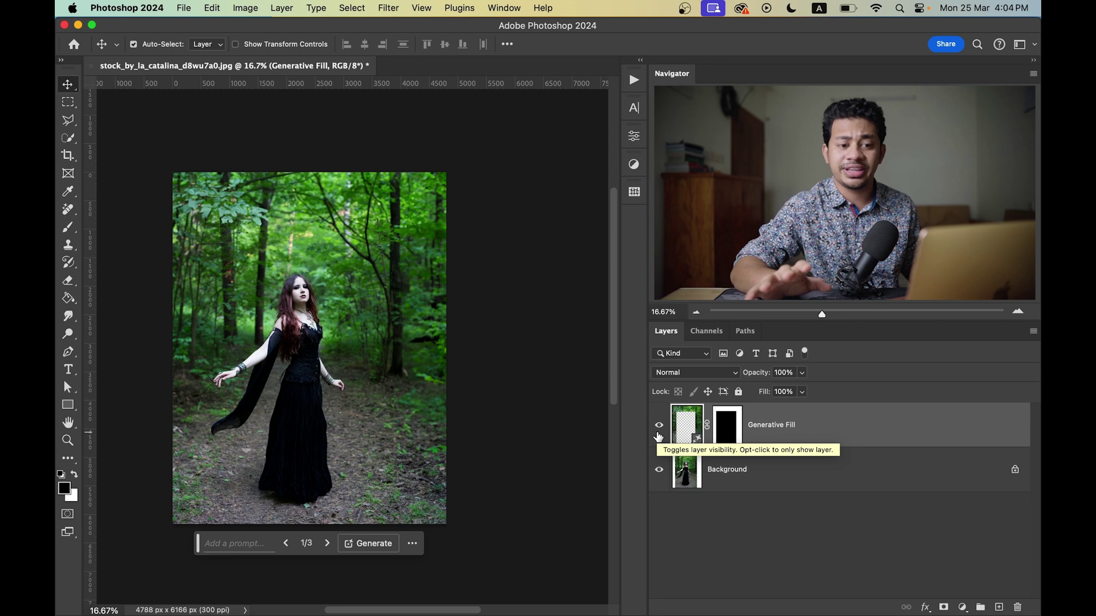
Step: Merge the Generative Fill layer into the Background and duplicate the result as Layer 1
left_click(806, 474)
left_click(825, 442)
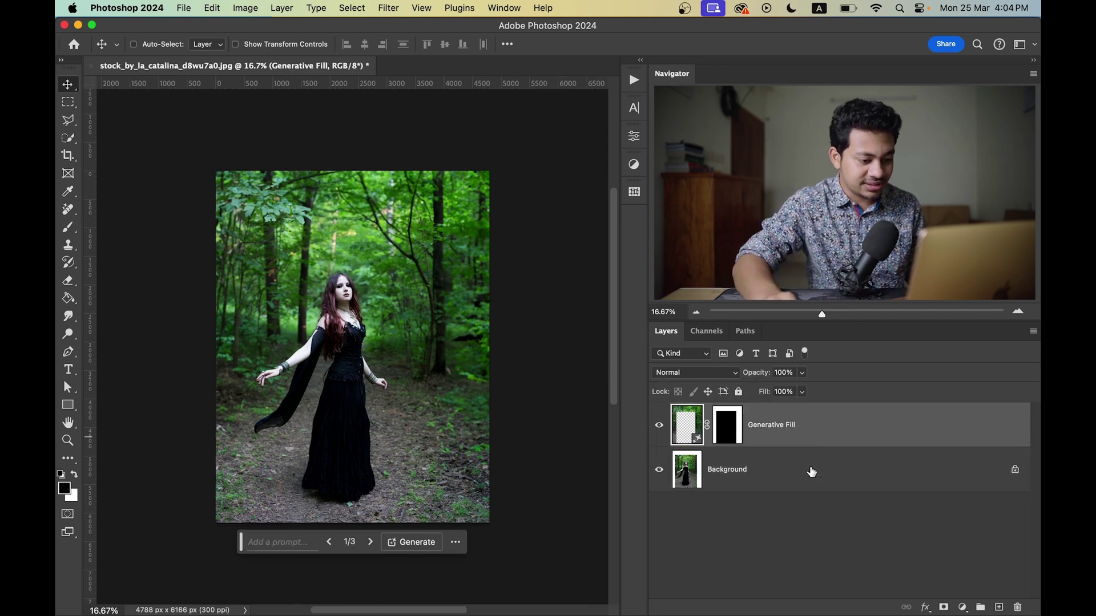
left_click(810, 471, "shift")
key("super")
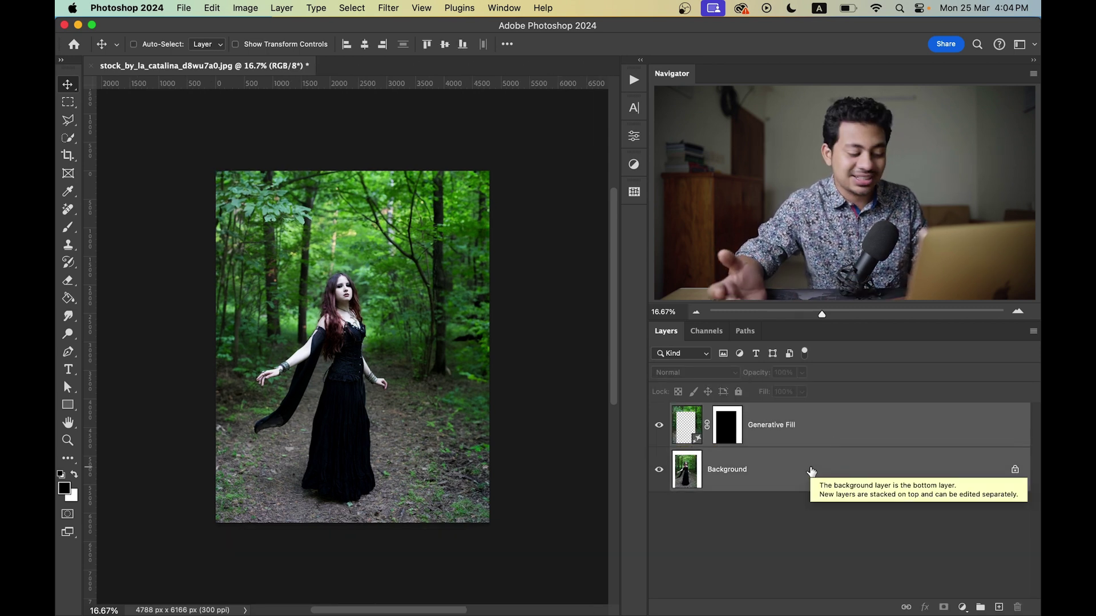
key("super+z")
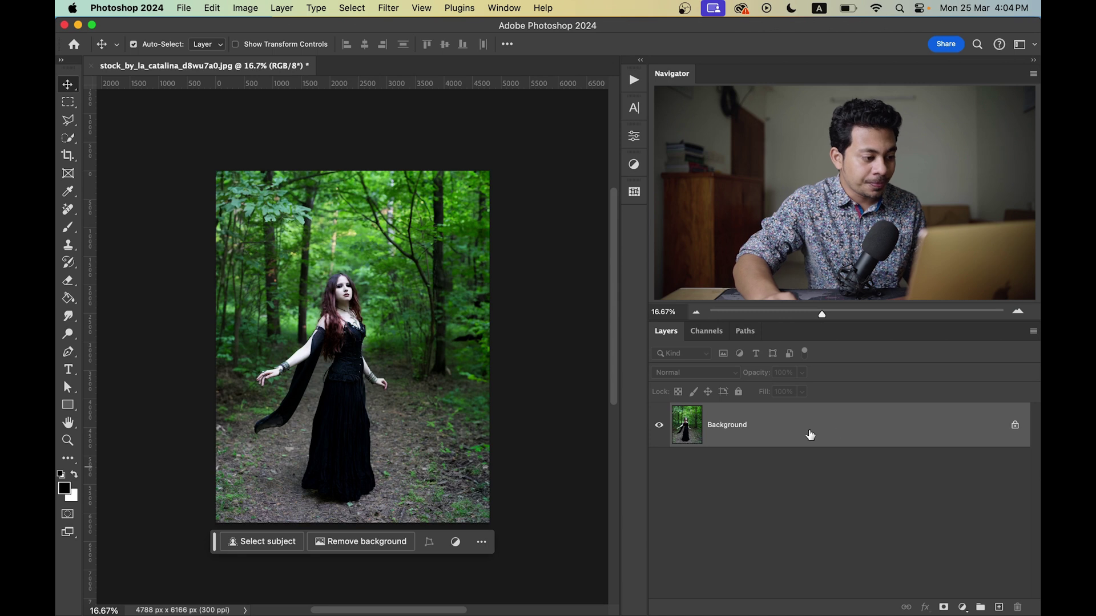
key("super")
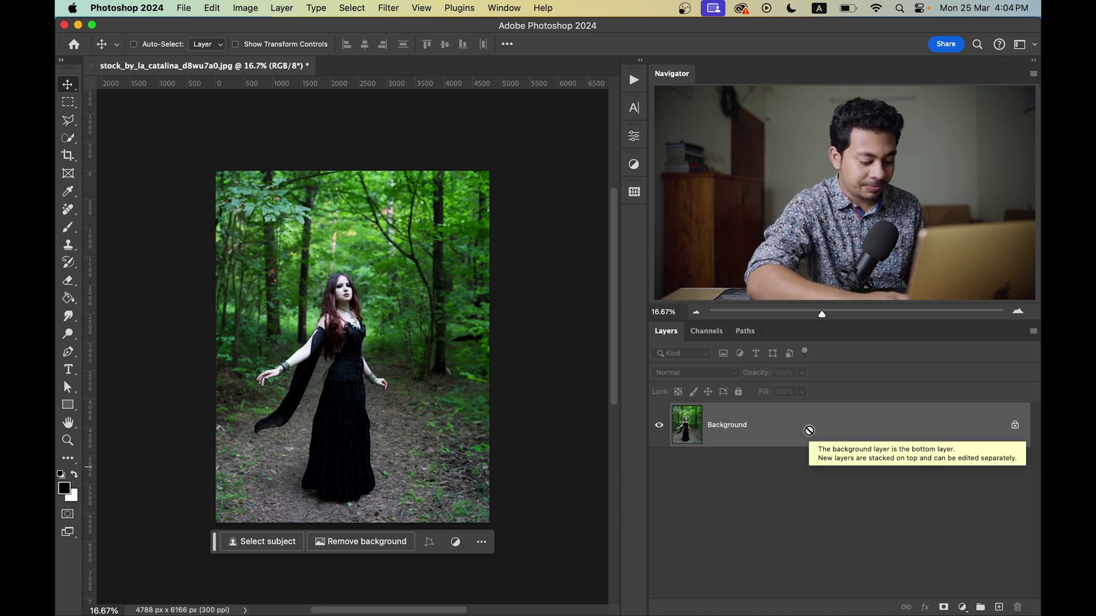
key("super+j")
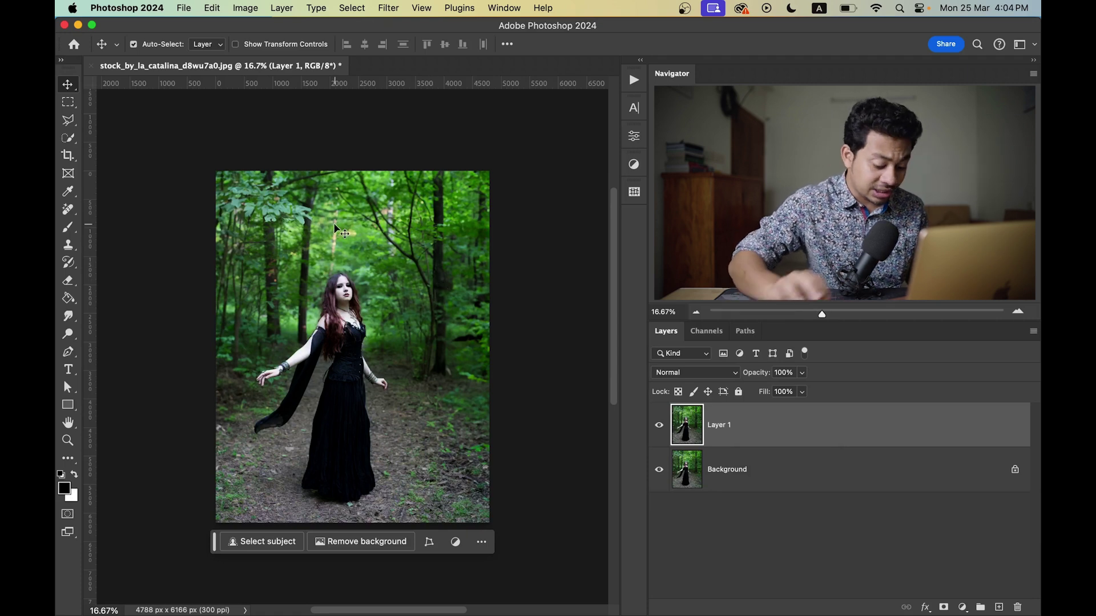
Step: Duplicate Layer 1 and name the new top copy 'Model'
key("super+equal")
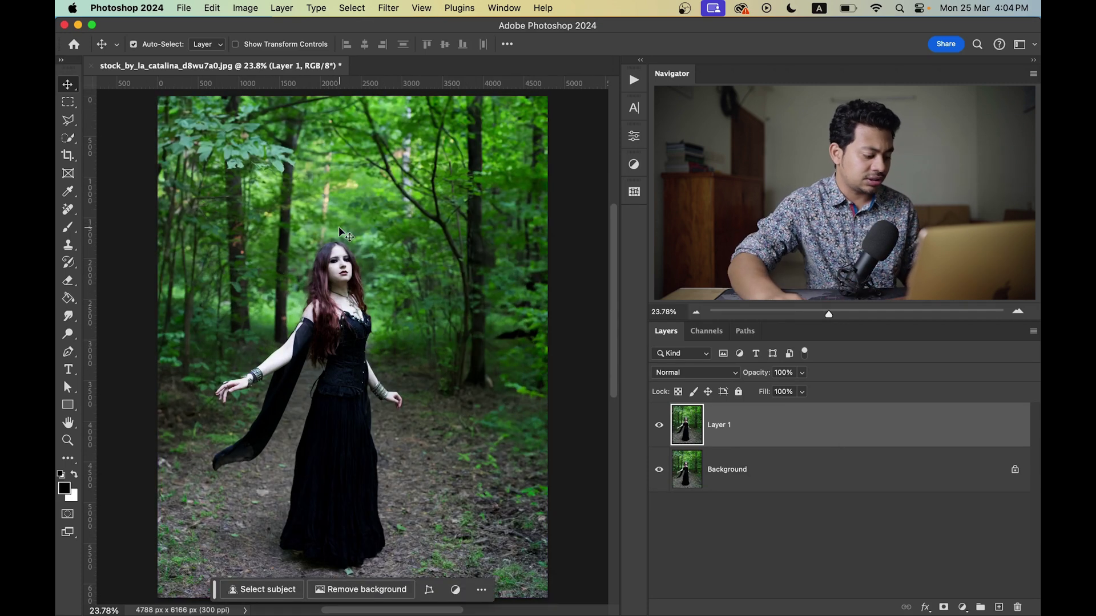
scroll(337, 226, "down", 2)
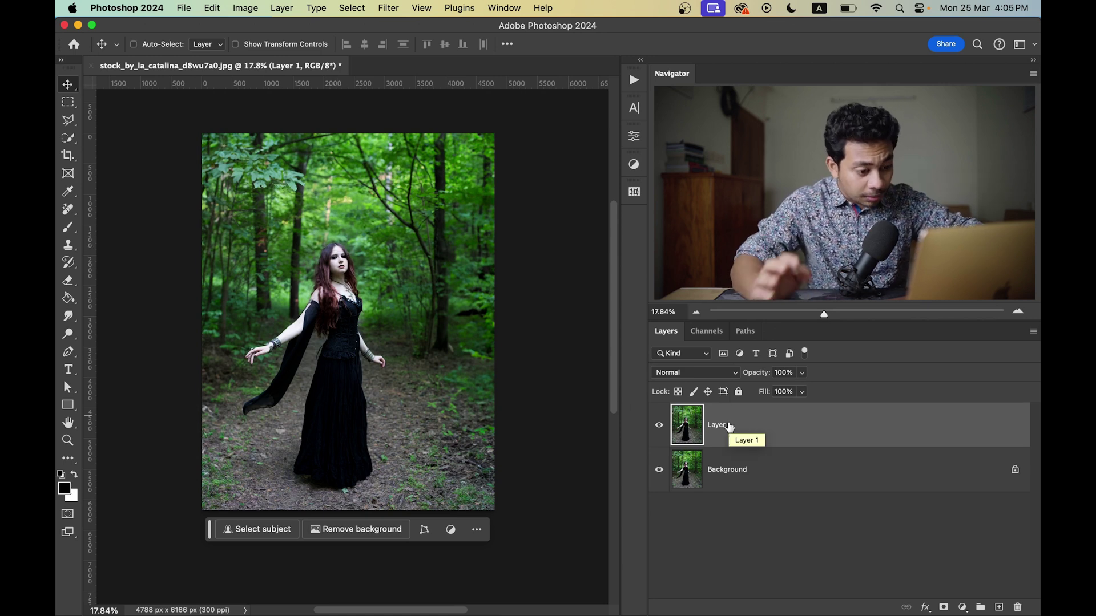
key("super+j")
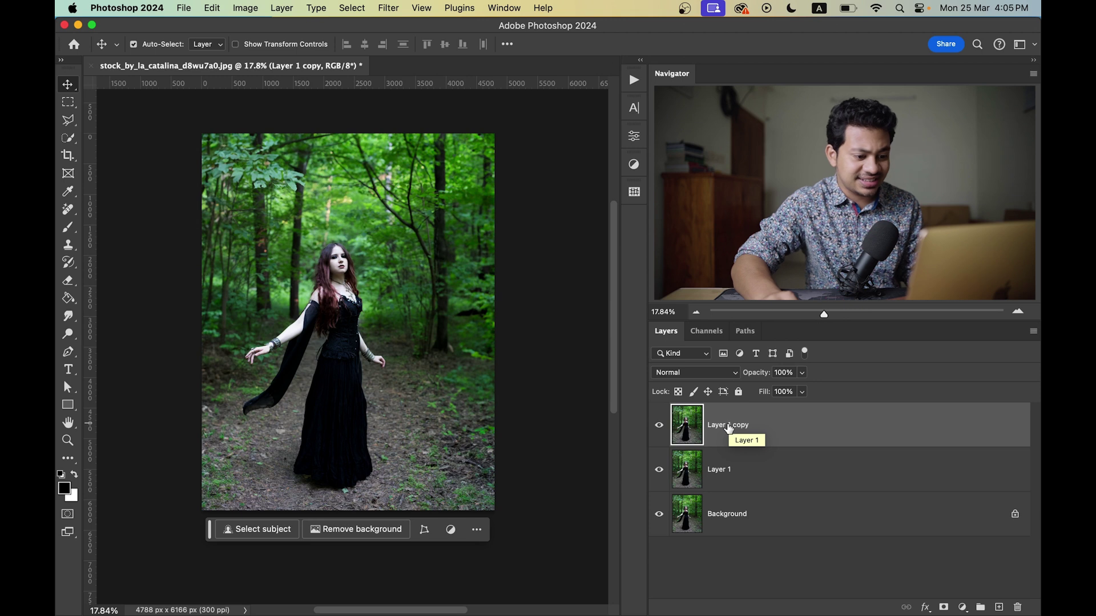
type("Model")
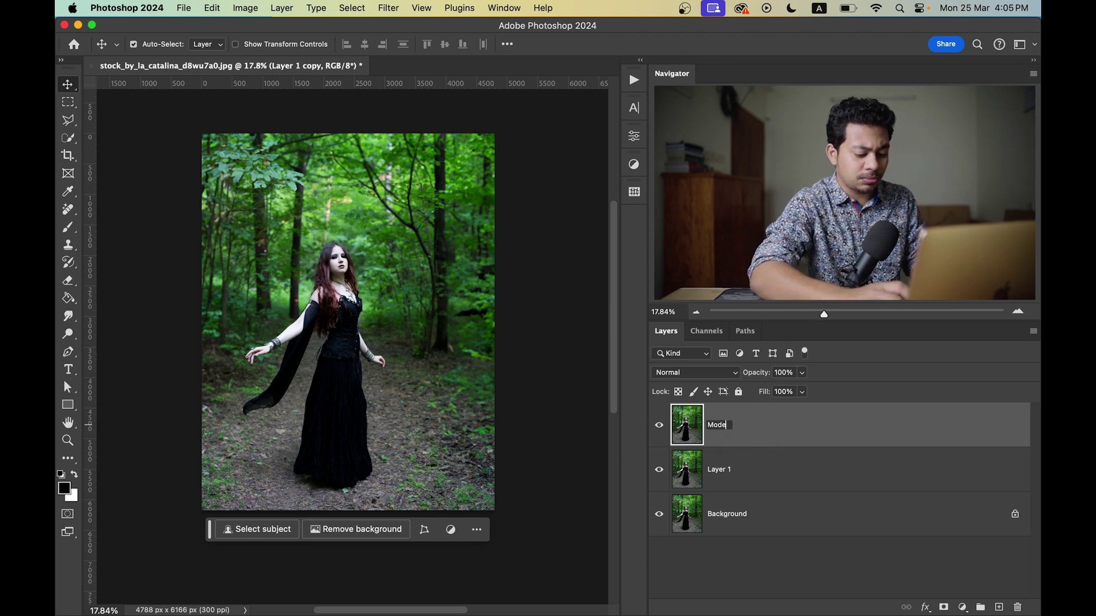
key("Return")
Step: Rename the middle copy 'Background' and make the Model layer active
double_click(723, 469)
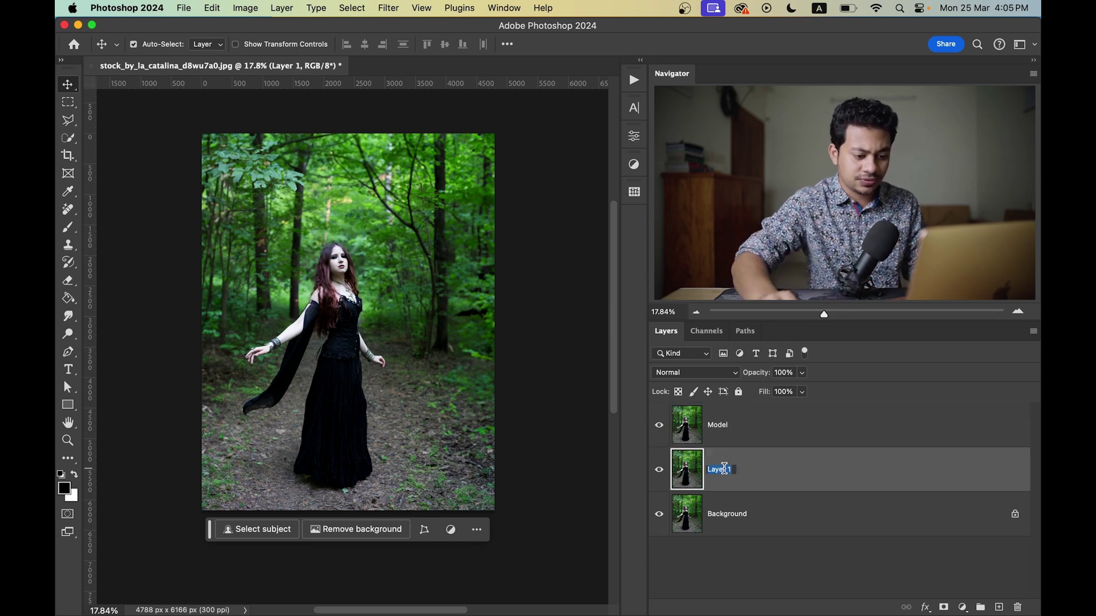
type("Backgr")
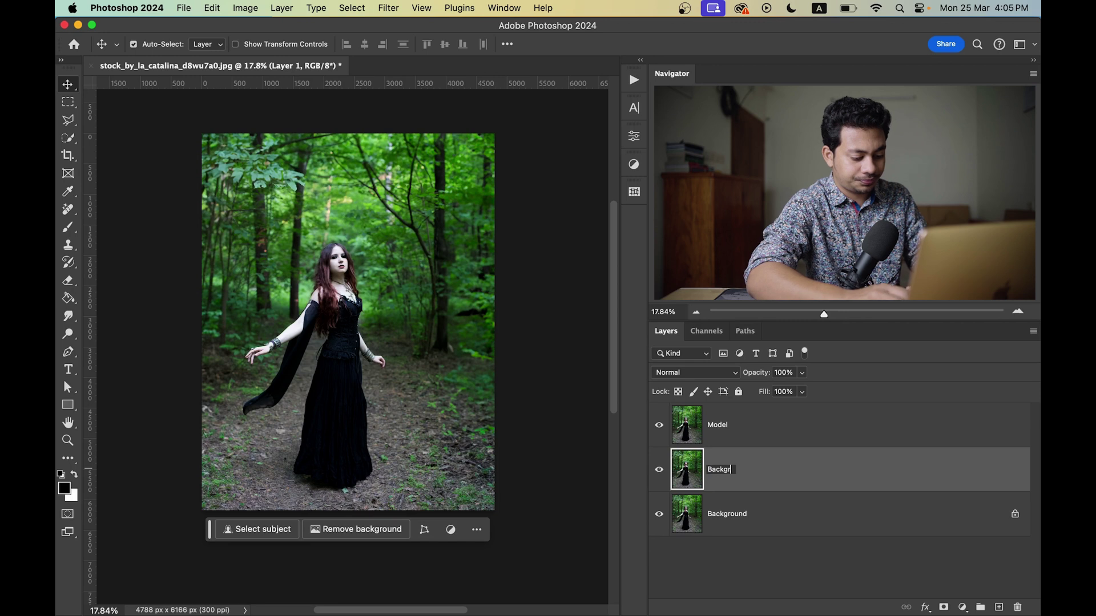
type("ound")
key("Return")
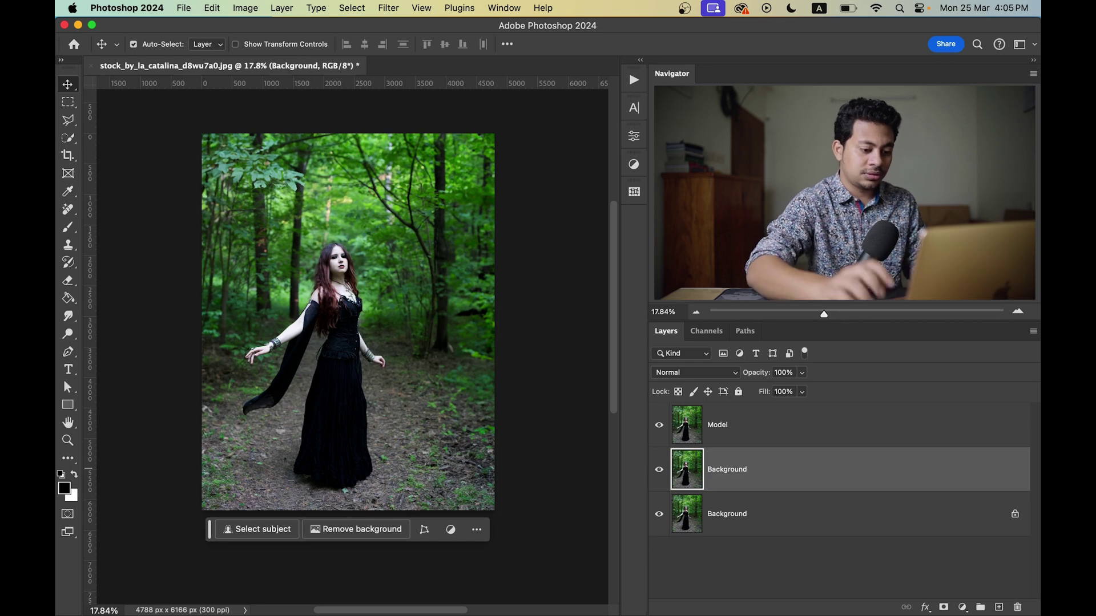
left_click(750, 428)
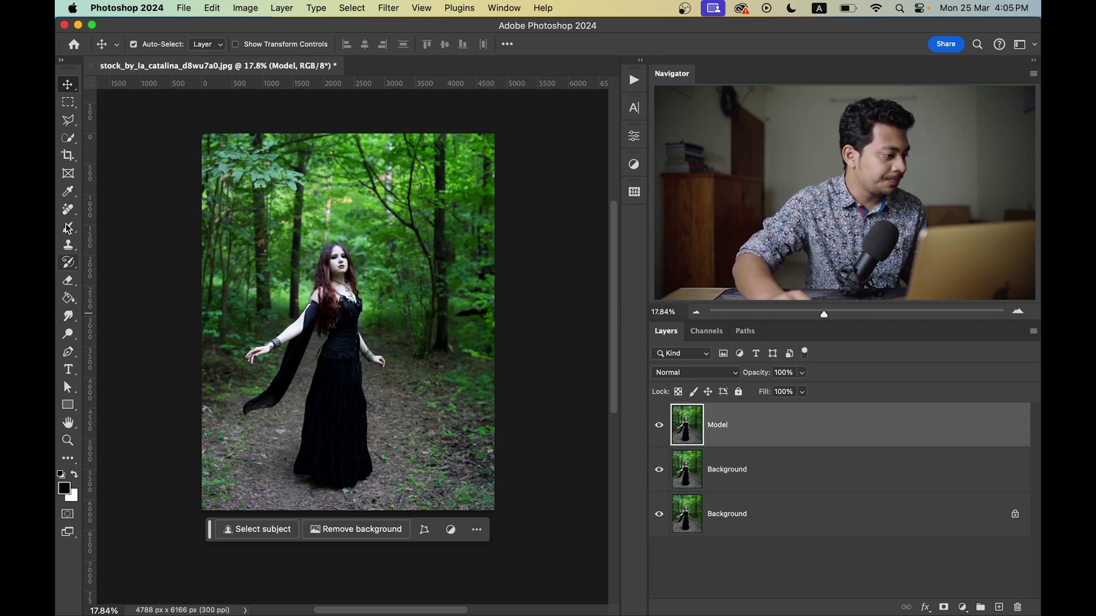
Step: Select the woman with Quick Selection's Select Subject
left_click(69, 139)
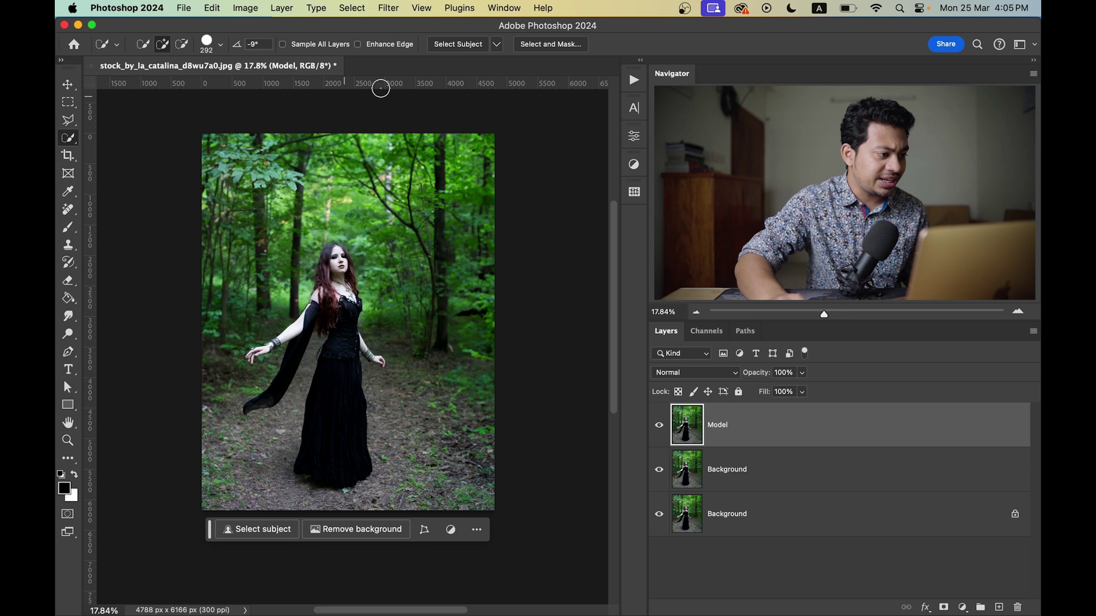
left_click(445, 45)
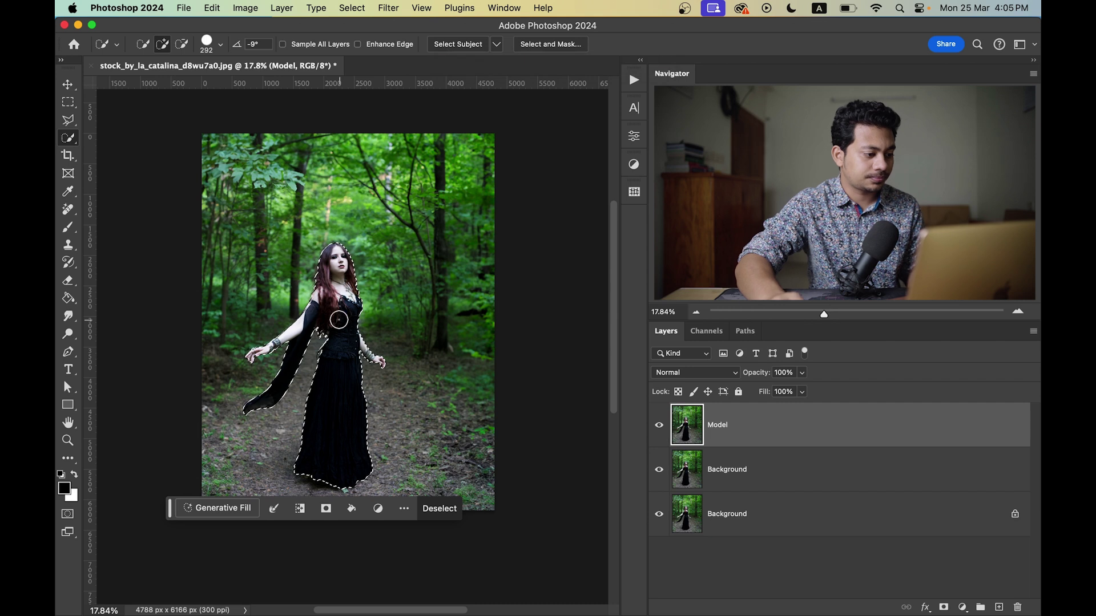
scroll(342, 264, "up", 5)
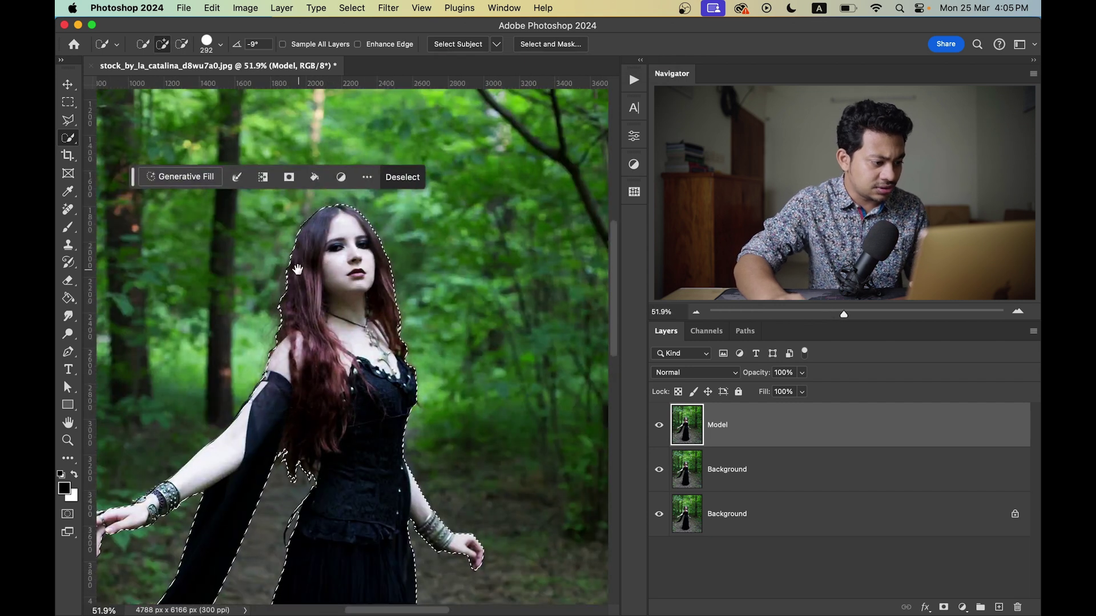
scroll(352, 339, "left", 3)
scroll(352, 339, "right", 3)
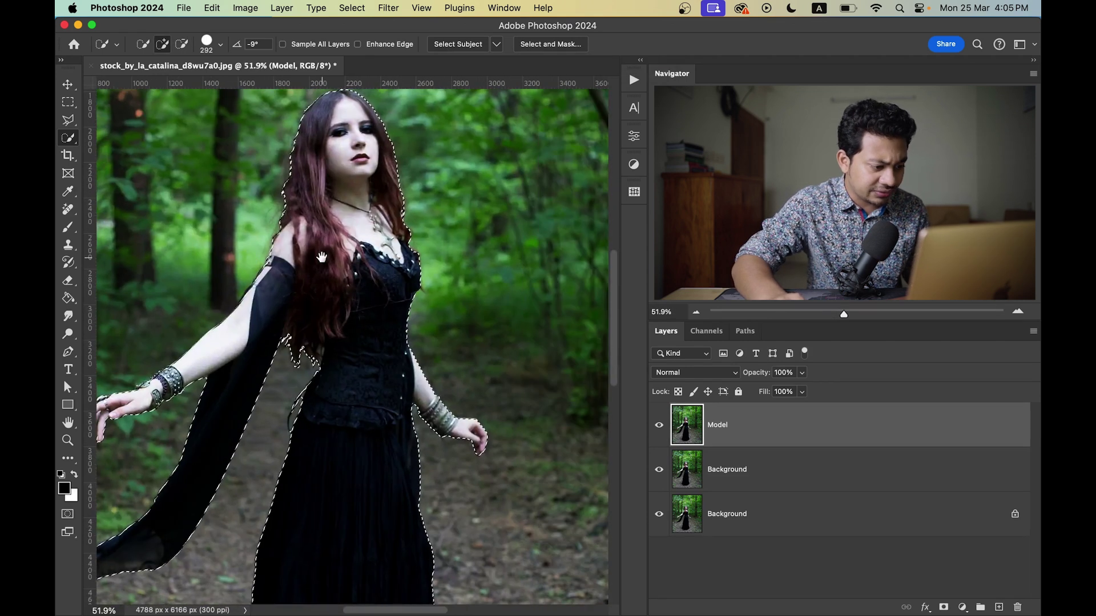
scroll(356, 233, "up", 2)
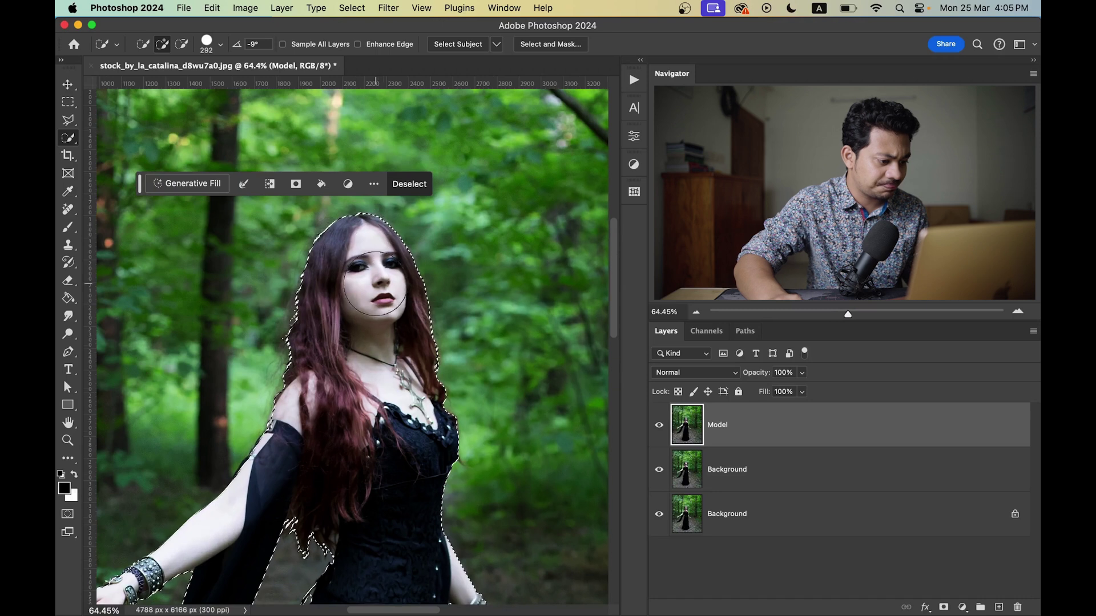
scroll(381, 252, "down", 5)
scroll(323, 445, "down", 5)
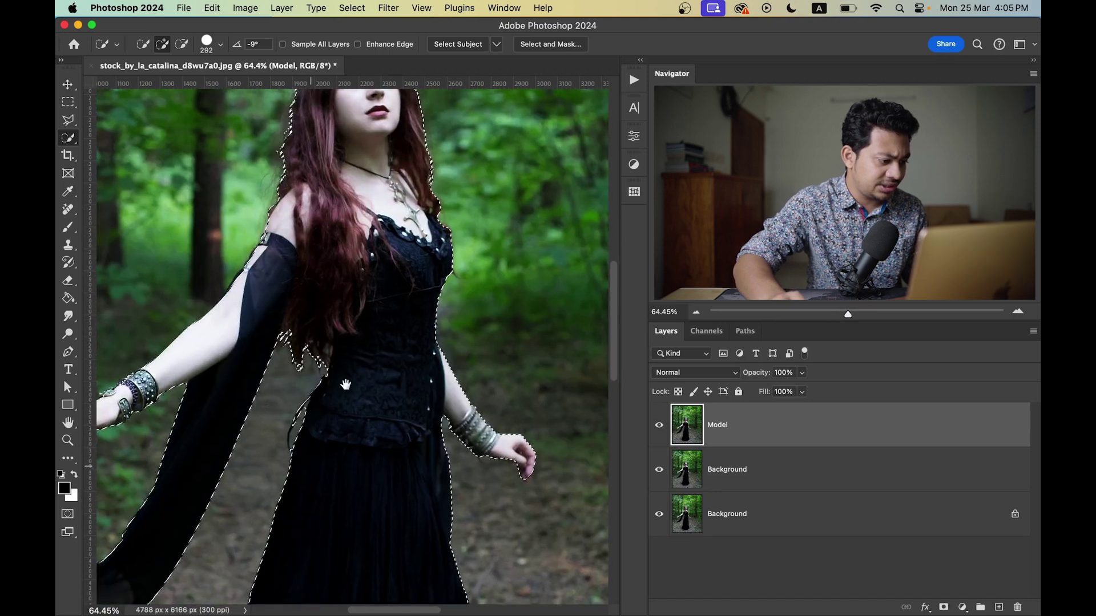
scroll(346, 355, "up", 5)
Step: With a smaller brush, subtract the gap beside her waist from the selection
mouse_move(367, 342)
left_mouse_down()
mouse_move(314, 303)
mouse_move(323, 288)
left_mouse_up()
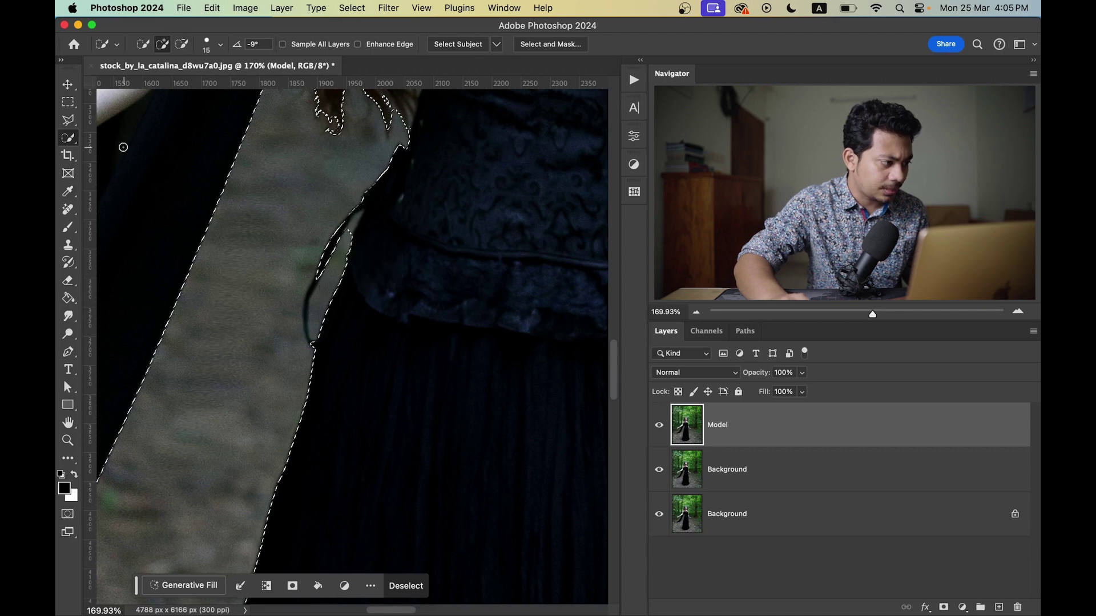
right_click(77, 141)
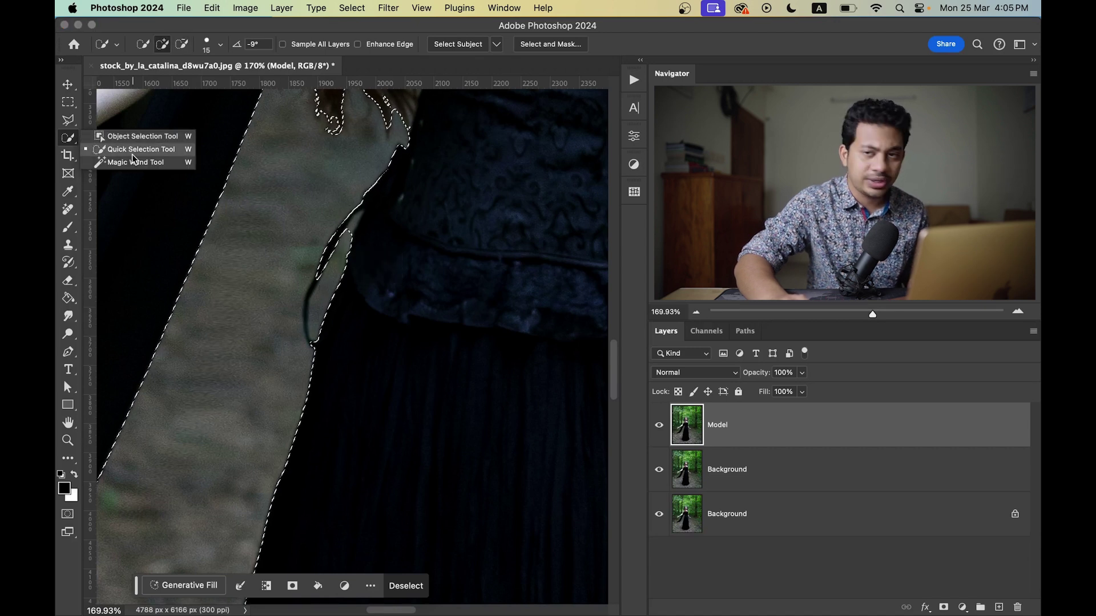
left_click(165, 75)
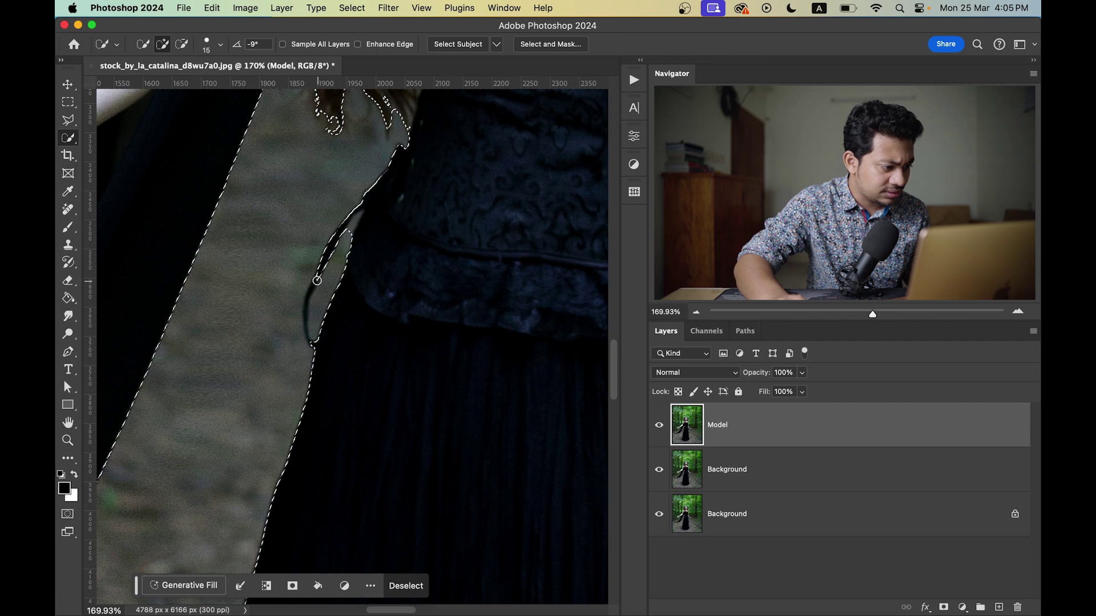
left_click_drag(317, 281, 317, 280)
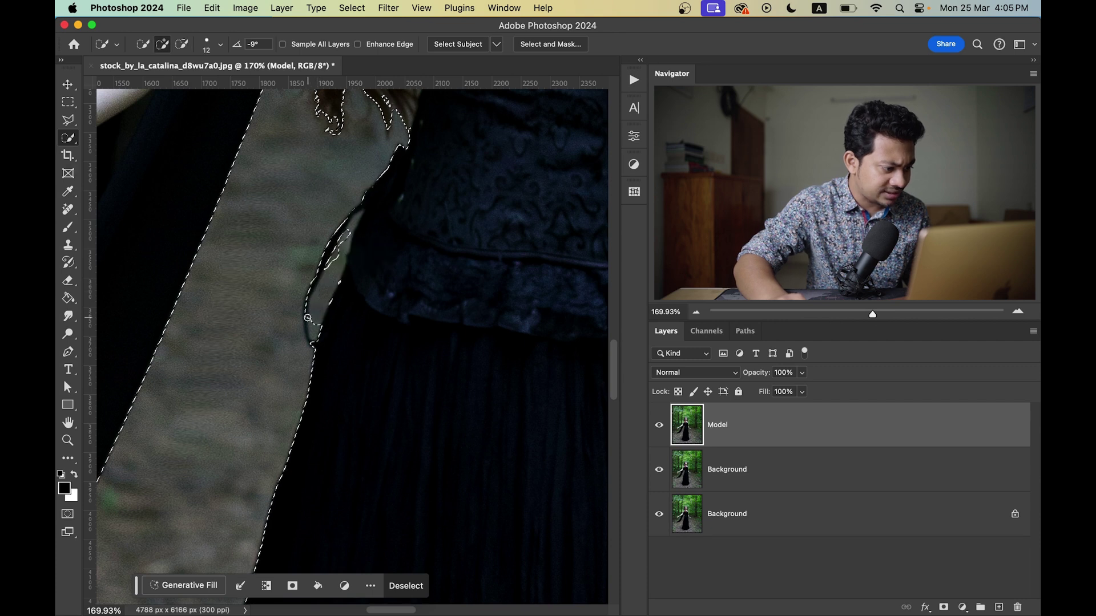
key("alt")
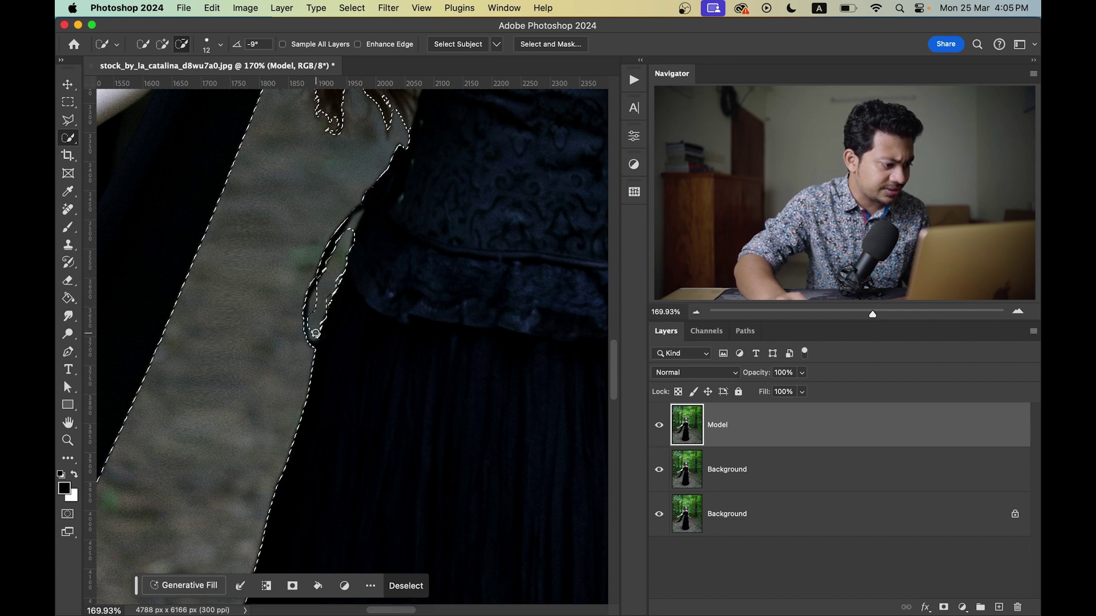
left_click_drag(316, 333, 327, 283)
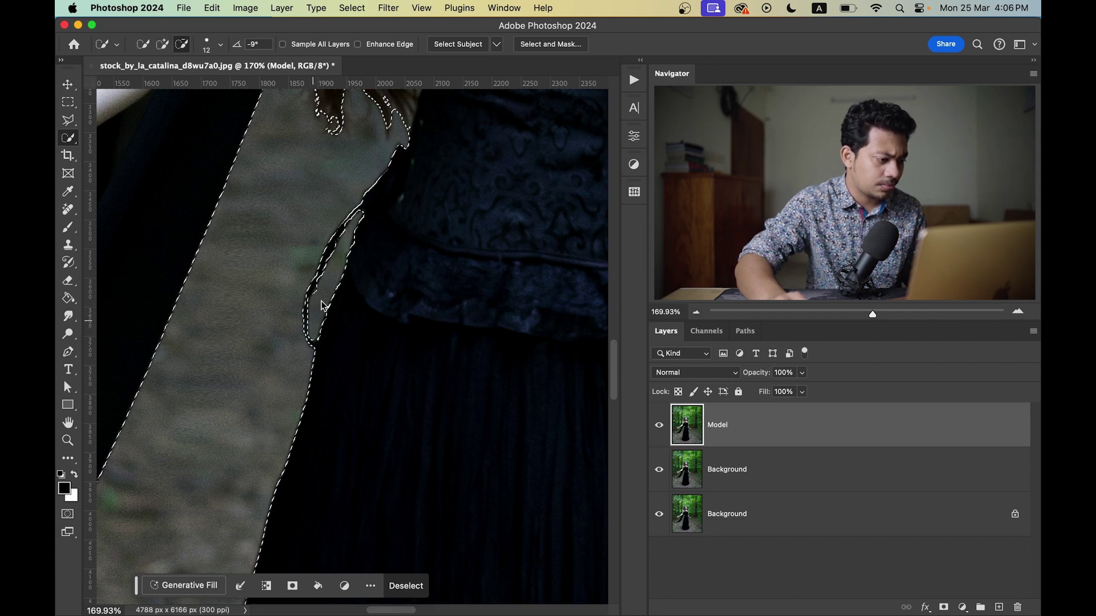
scroll(328, 288, "down", 3)
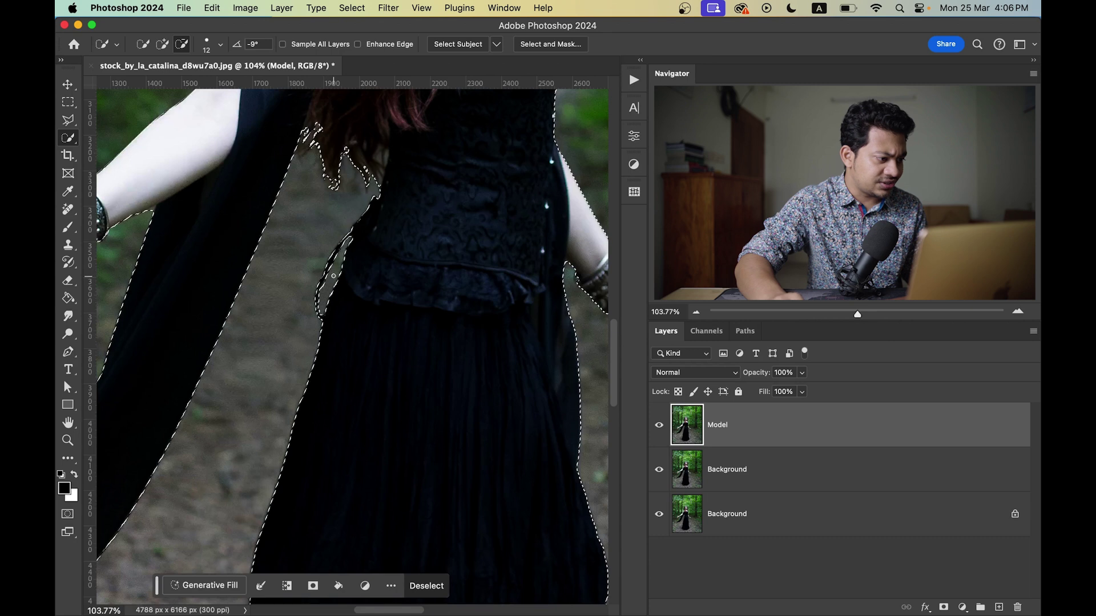
scroll(333, 276, "down", 4)
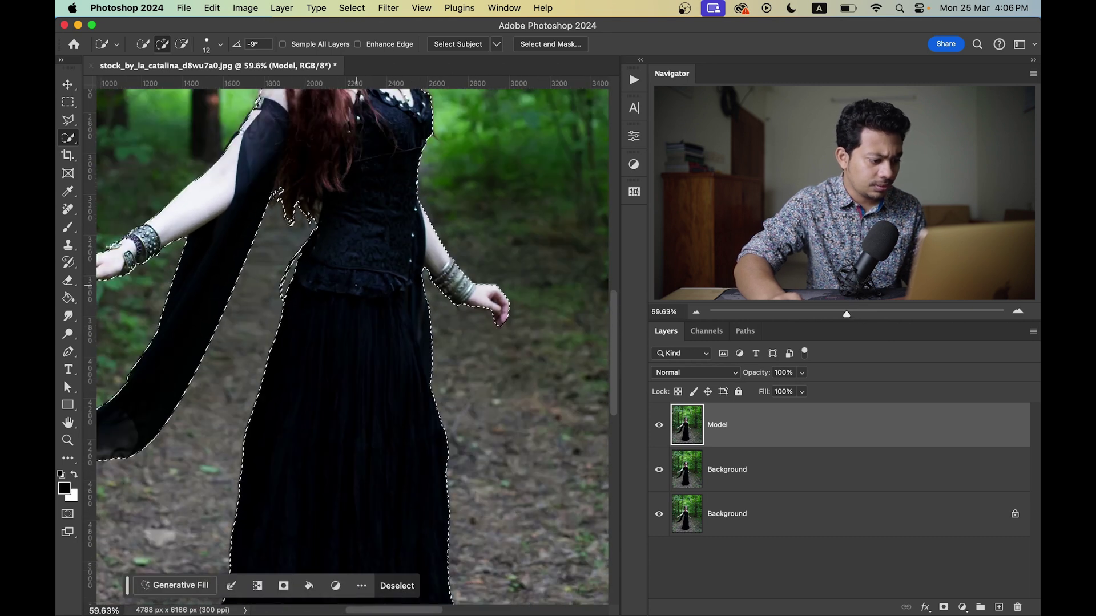
scroll(355, 286, "down", 2)
left_click_drag(394, 336, 396, 258)
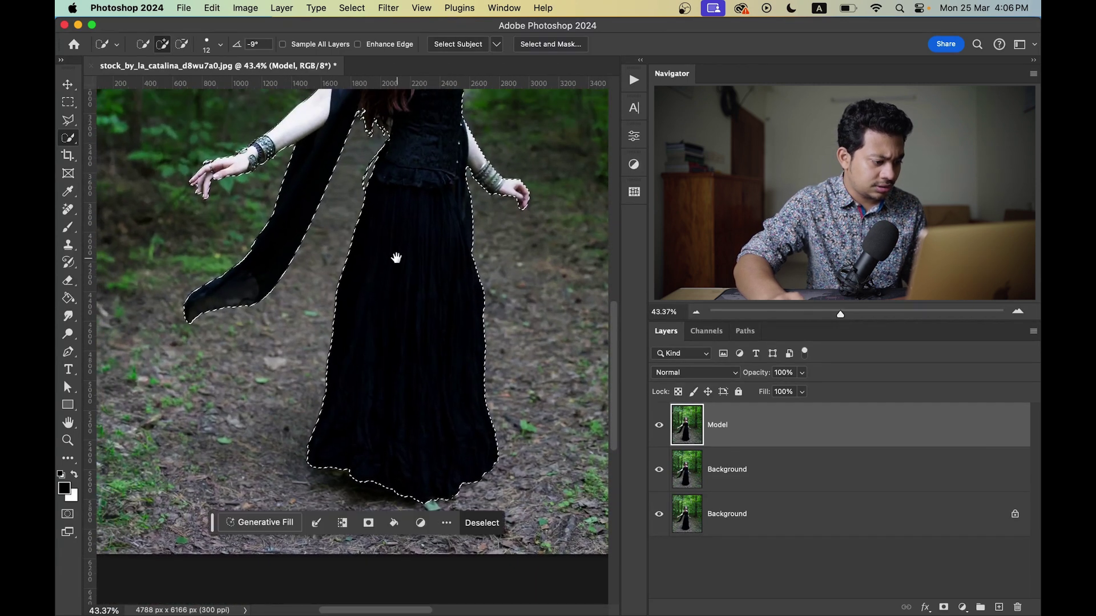
scroll(396, 257, "up", 5)
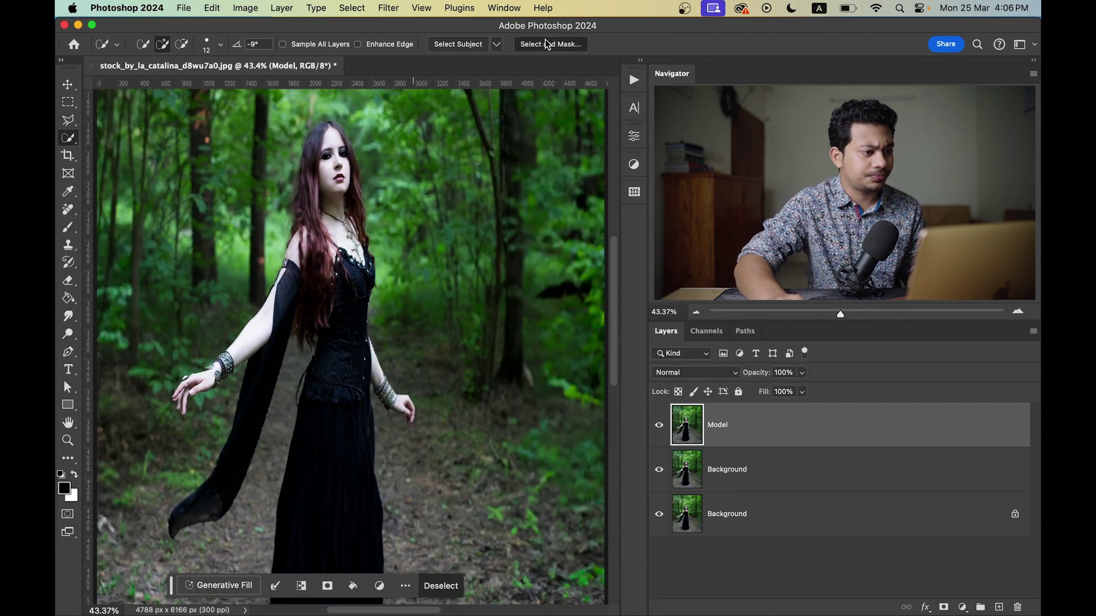
Step: Enter Select and Mask and set the red Overlay preview to 50% opacity
left_click(546, 44)
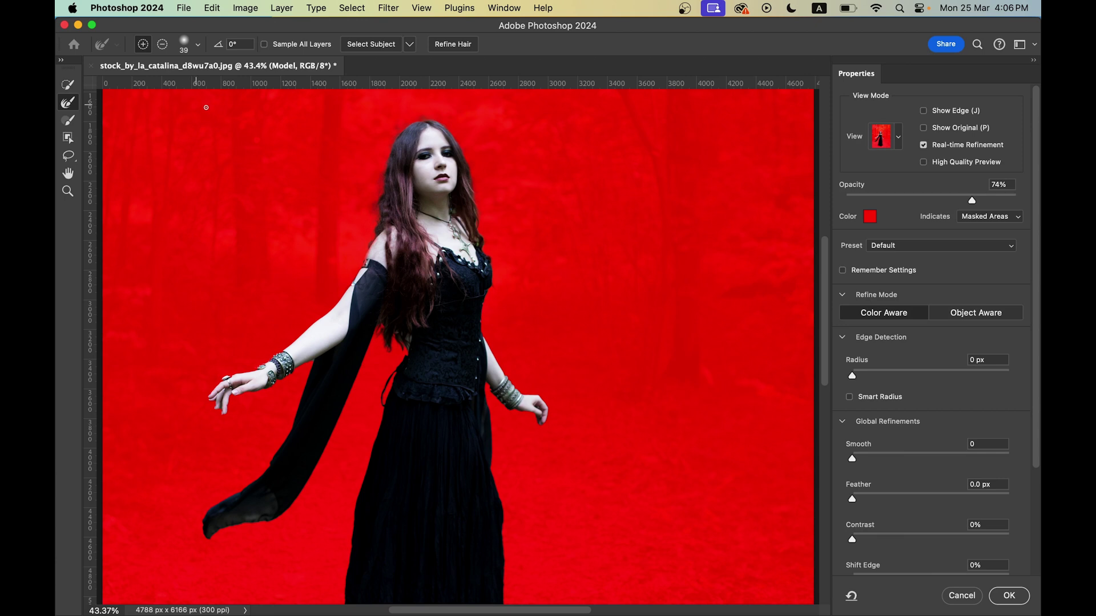
left_click_drag(583, 244, 606, 256)
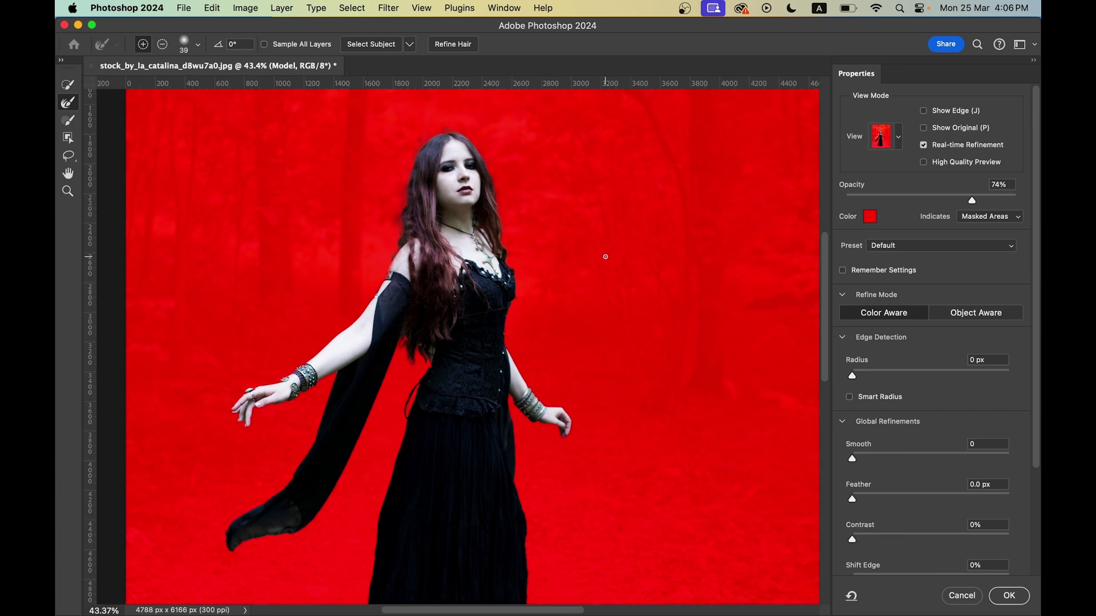
left_click(899, 138)
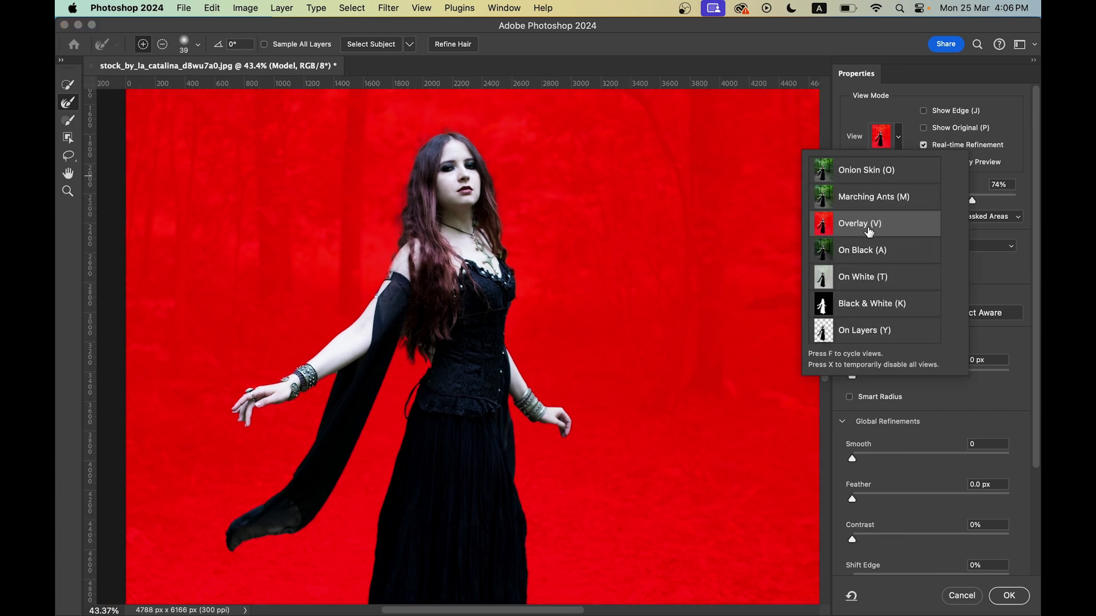
left_click(900, 112)
left_click_drag(914, 201, 942, 204)
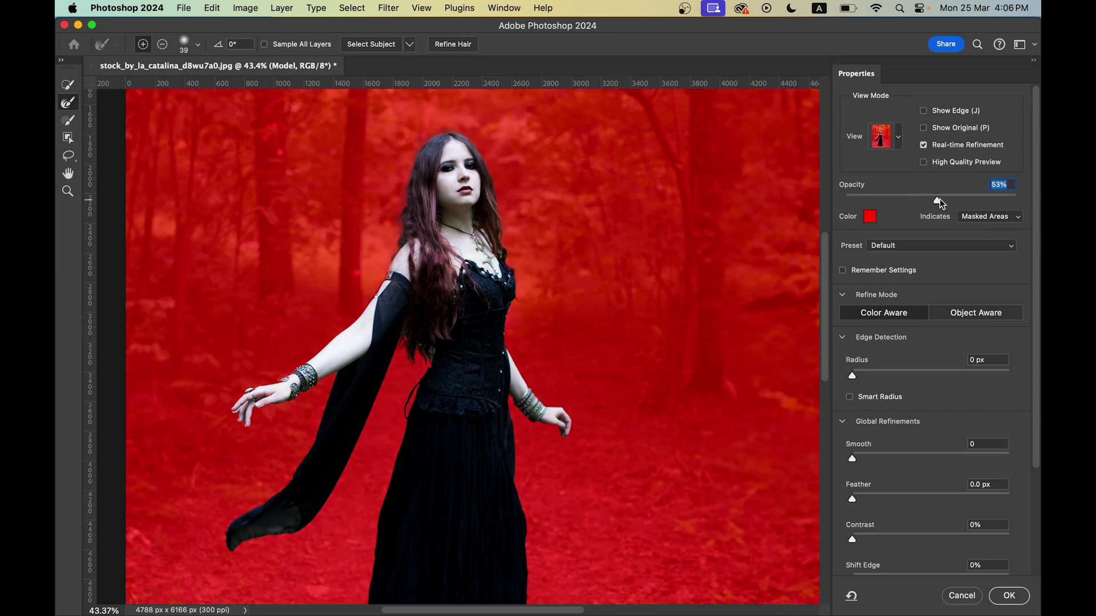
scroll(382, 212, "up", 5)
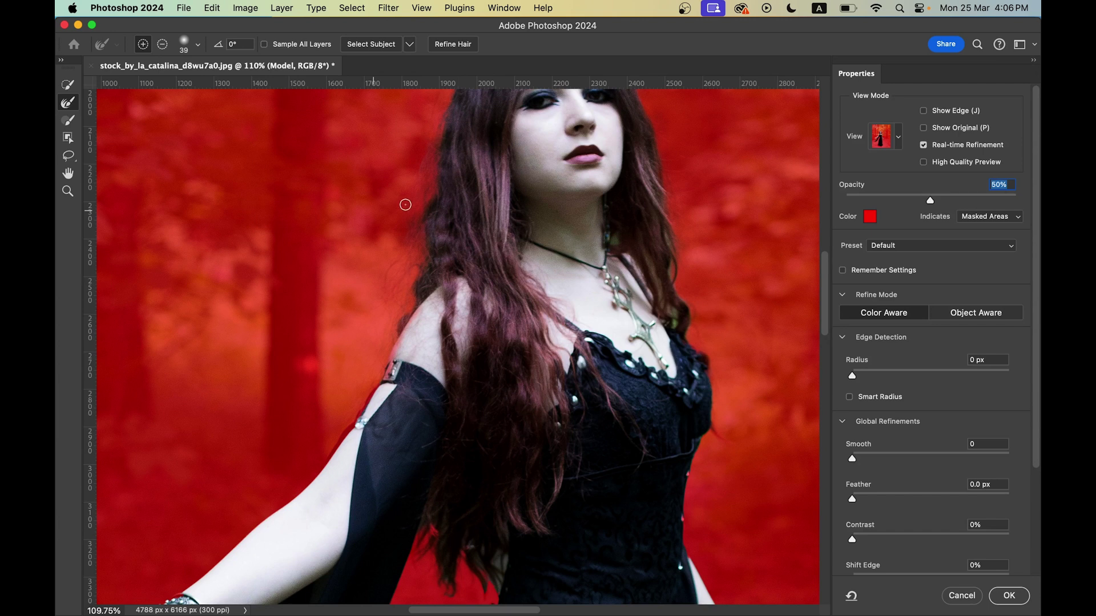
Step: Enlarge the Refine Edge brush and brush over the hair edges, then inspect the arm and face
left_click_drag(406, 209, 418, 208)
left_click_drag(407, 255, 410, 254)
left_click_drag(408, 295, 439, 152)
scroll(470, 212, "up", 3)
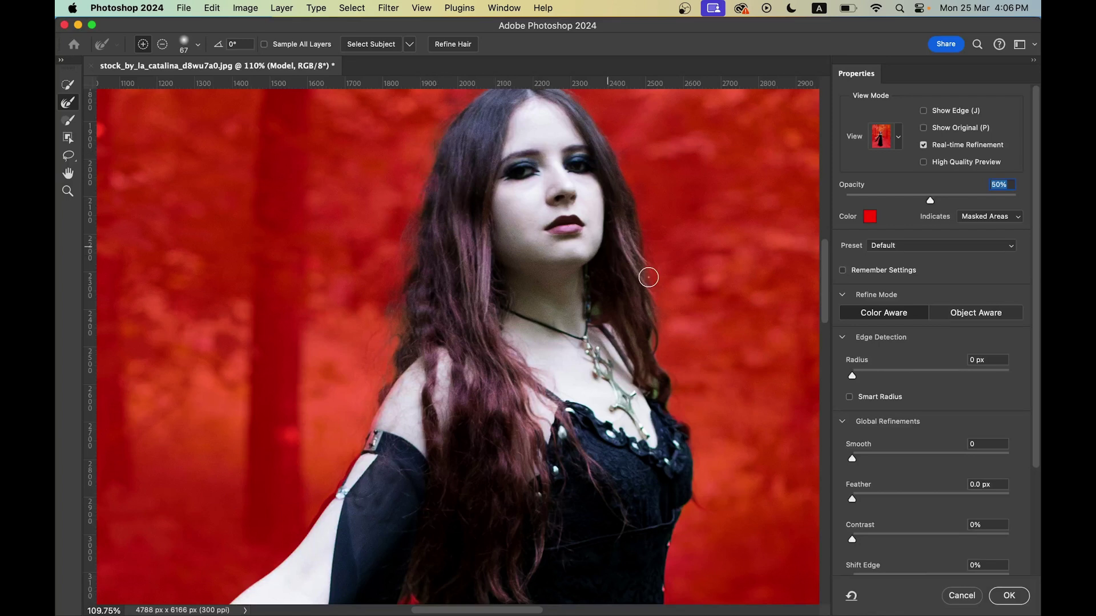
scroll(652, 339, "up", 3)
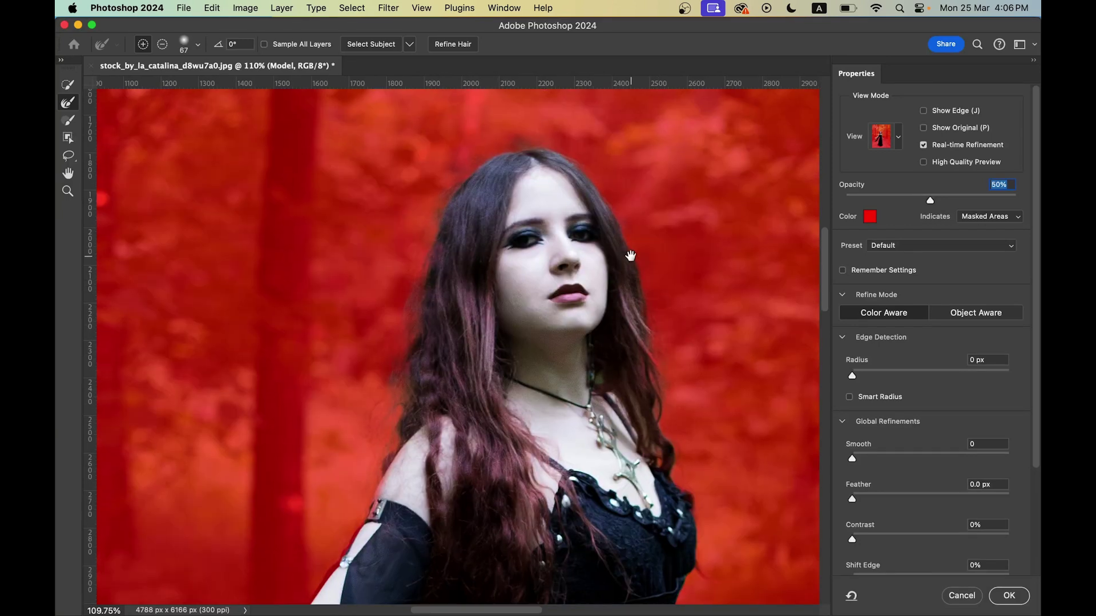
scroll(510, 168, "down", 12)
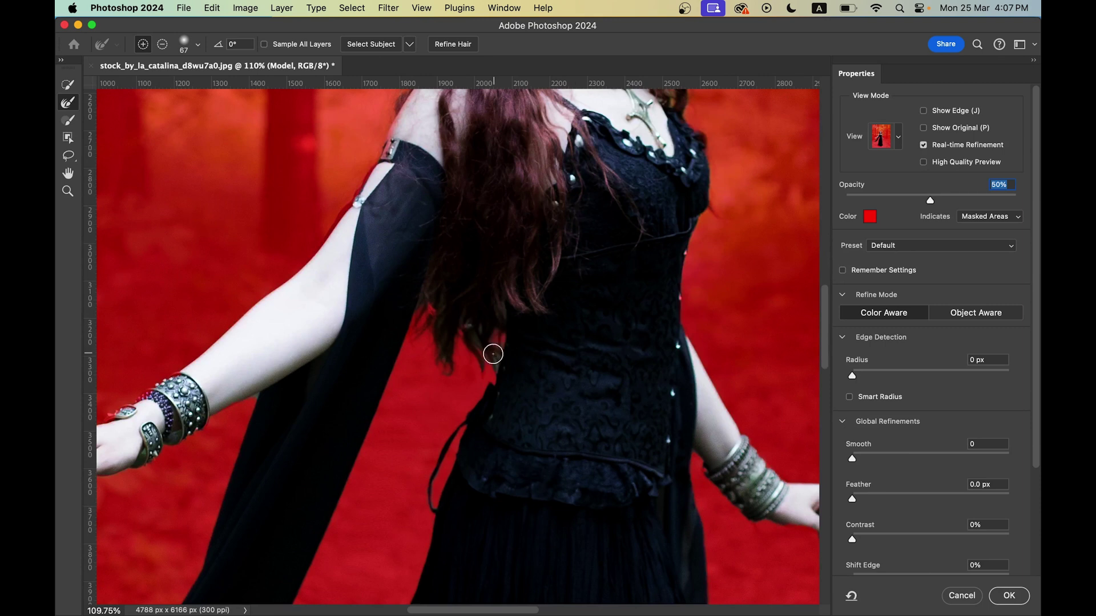
mouse_move(467, 329)
left_mouse_down()
mouse_move(388, 231)
mouse_move(514, 269)
mouse_move(602, 367)
mouse_move(579, 329)
mouse_move(542, 481)
mouse_move(504, 293)
left_mouse_up()
scroll(399, 320, "down", 3)
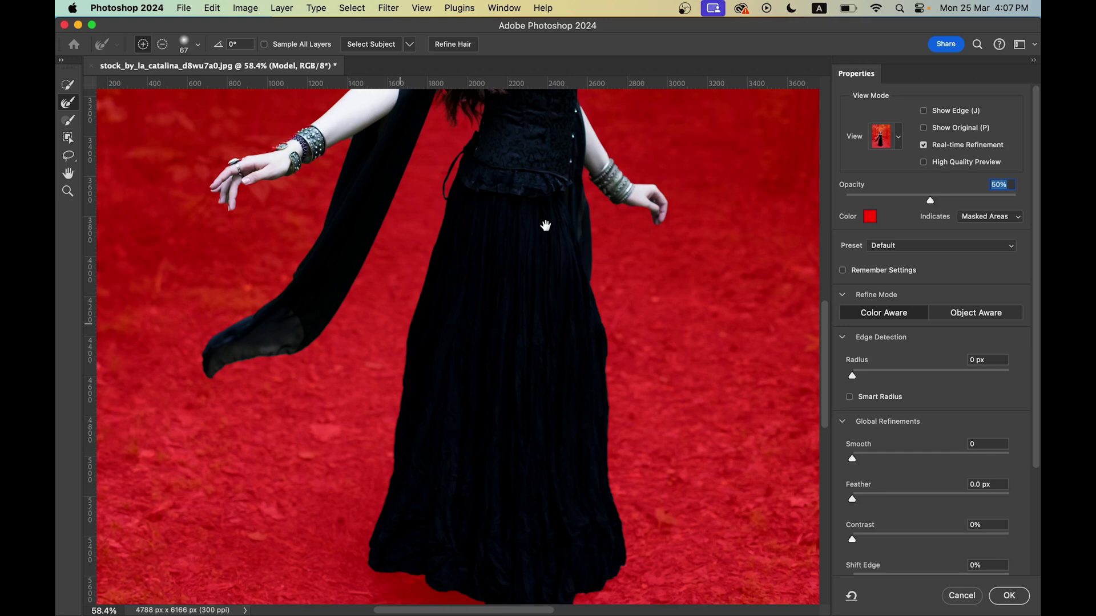
left_click_drag(548, 94, 528, 363)
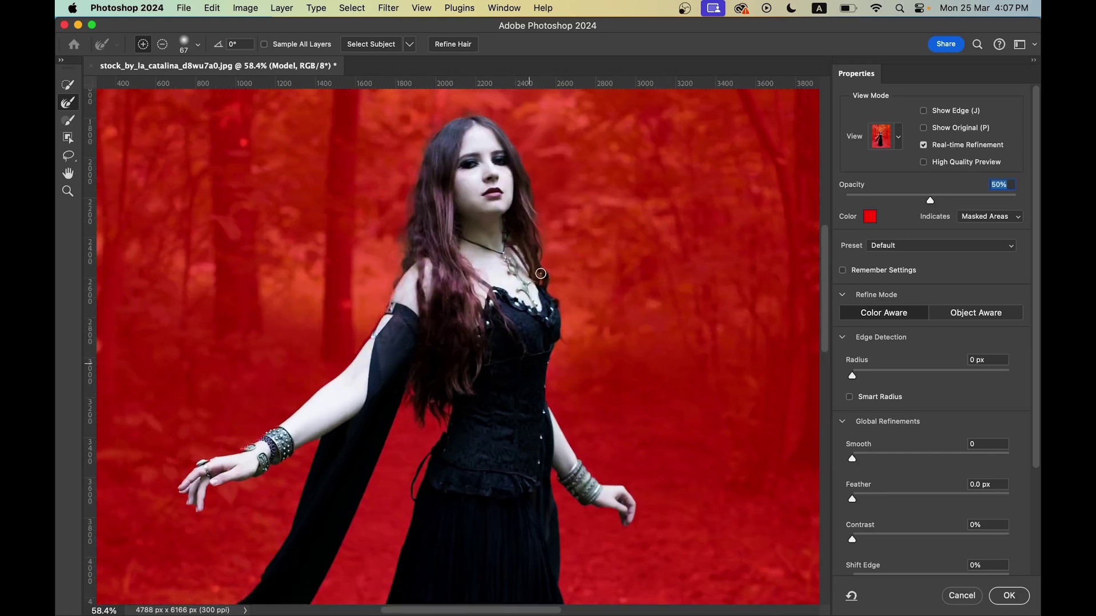
scroll(541, 273, "down", 2)
scroll(559, 315, "down", 1)
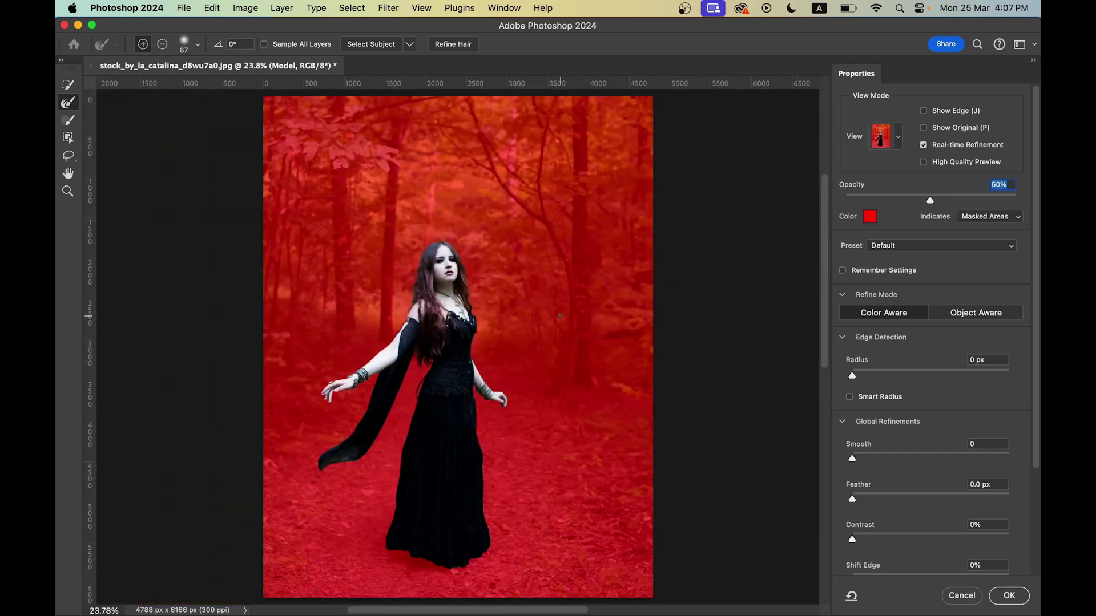
scroll(870, 372, "down", 3)
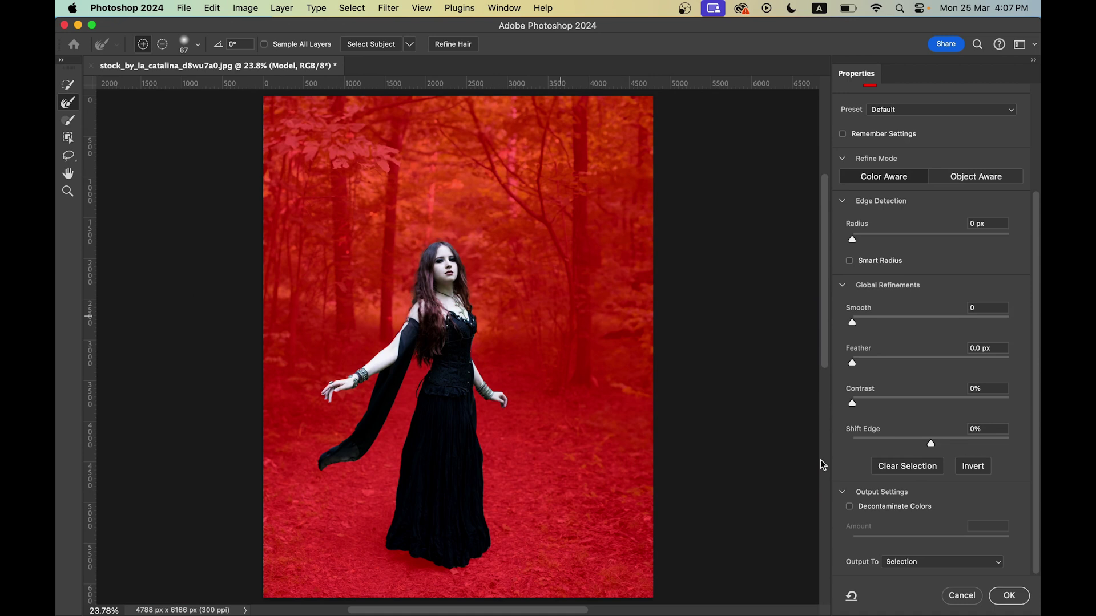
Step: Apply Smooth 2 and Shift Edge -2%, outputting the selection as a layer mask
left_click(857, 323)
left_click(929, 444)
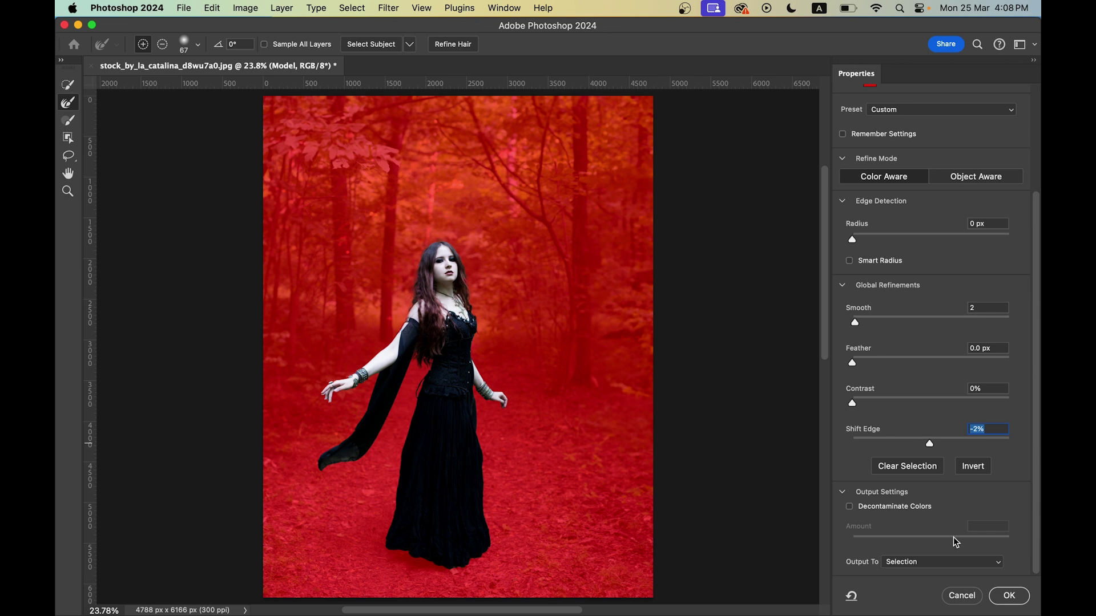
left_click(929, 564)
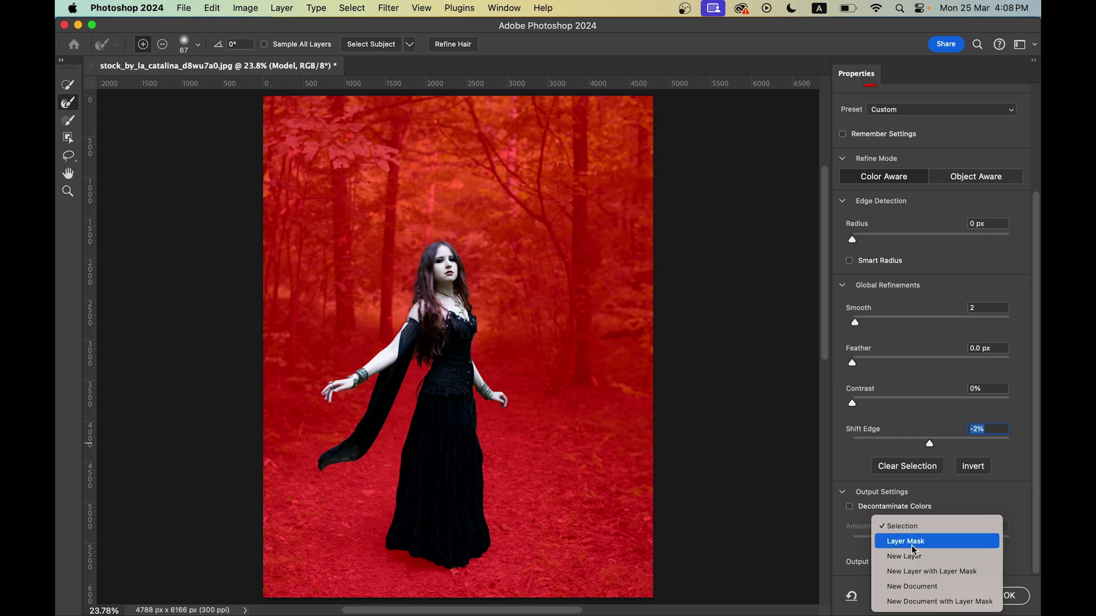
left_click(914, 549)
left_click(1011, 596)
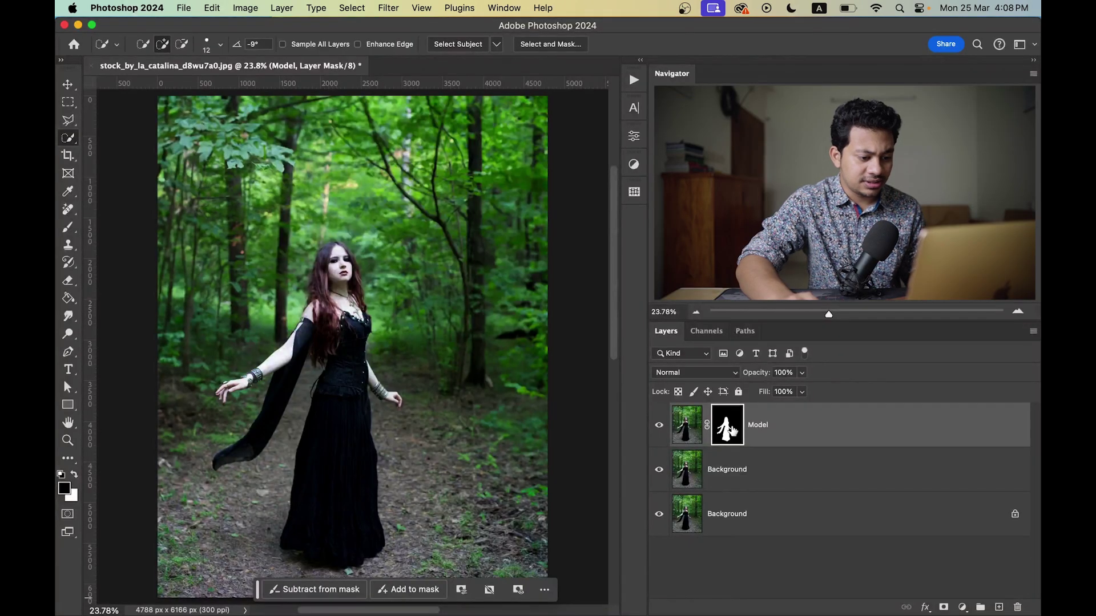
Step: Hide both Background layers to check the cutout, then show and select the middle Background copy
left_click(659, 469)
left_click(659, 513)
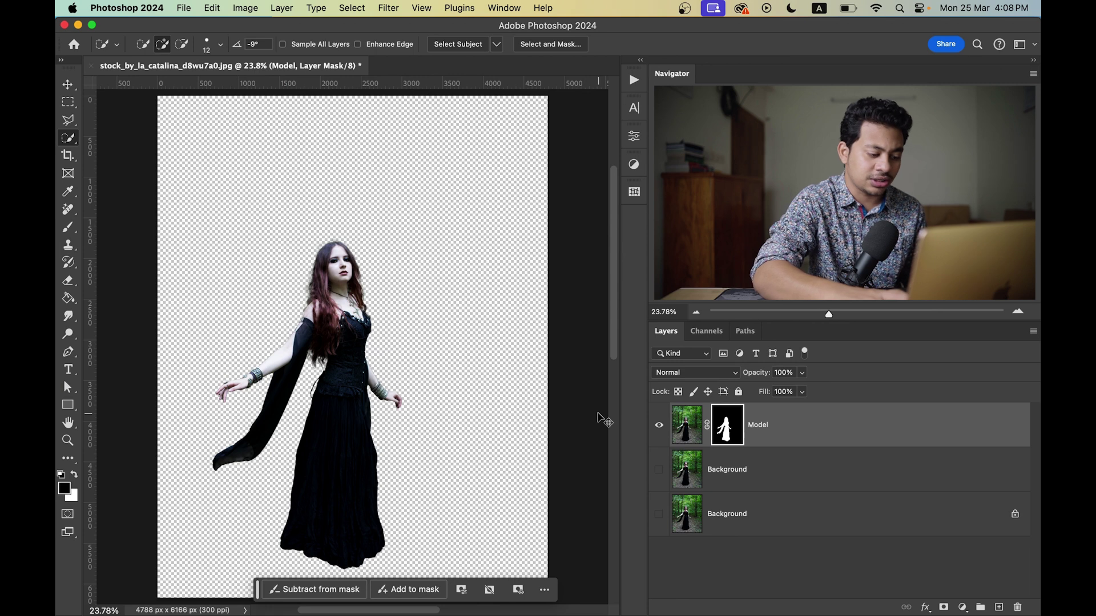
key("super+minus")
left_click(686, 424)
left_click(659, 469)
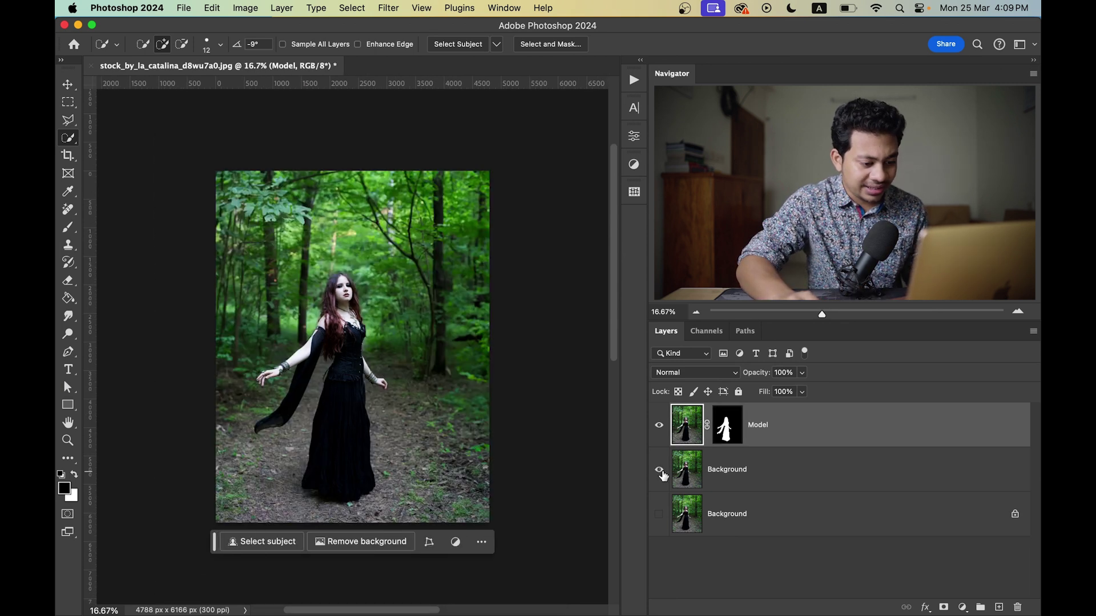
left_click(779, 469)
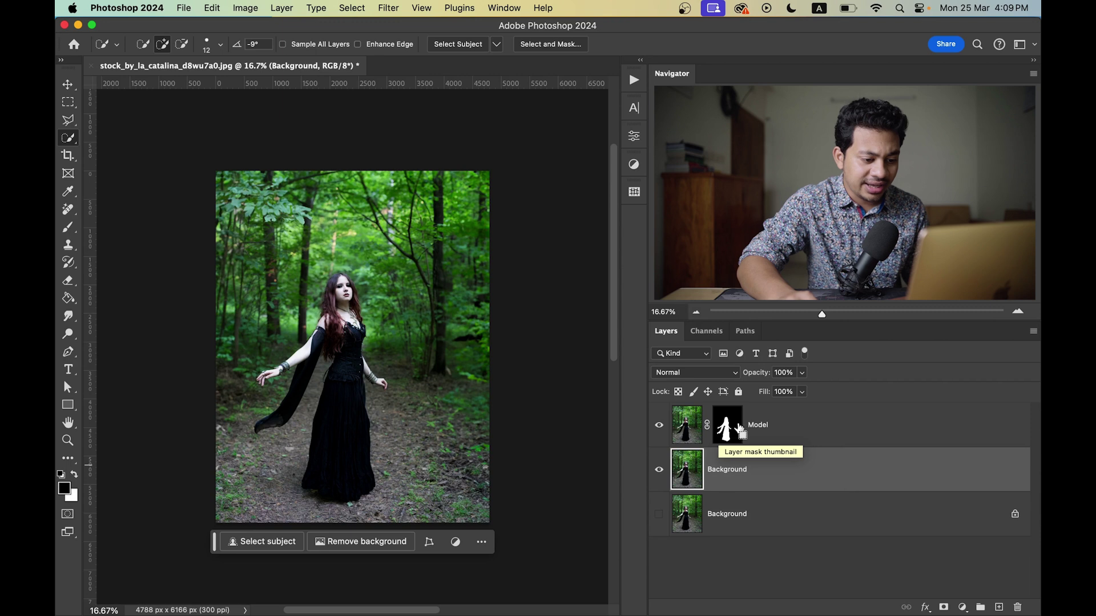
Step: Load the Model layer's outline as a selection
left_click(726, 434, "super")
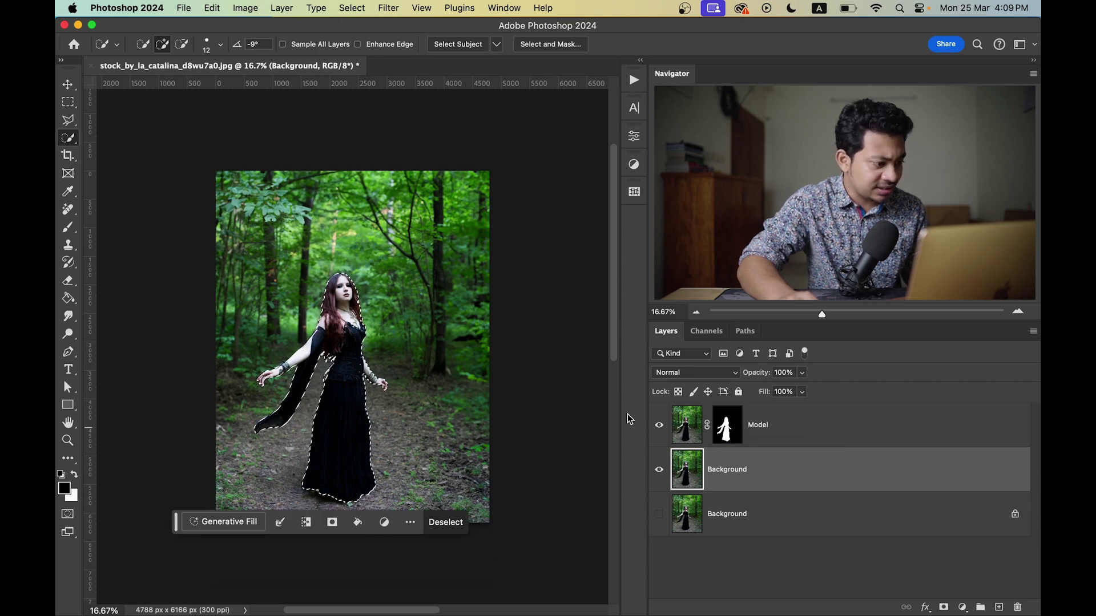
scroll(345, 319, "up", 3)
scroll(334, 325, "up", 2)
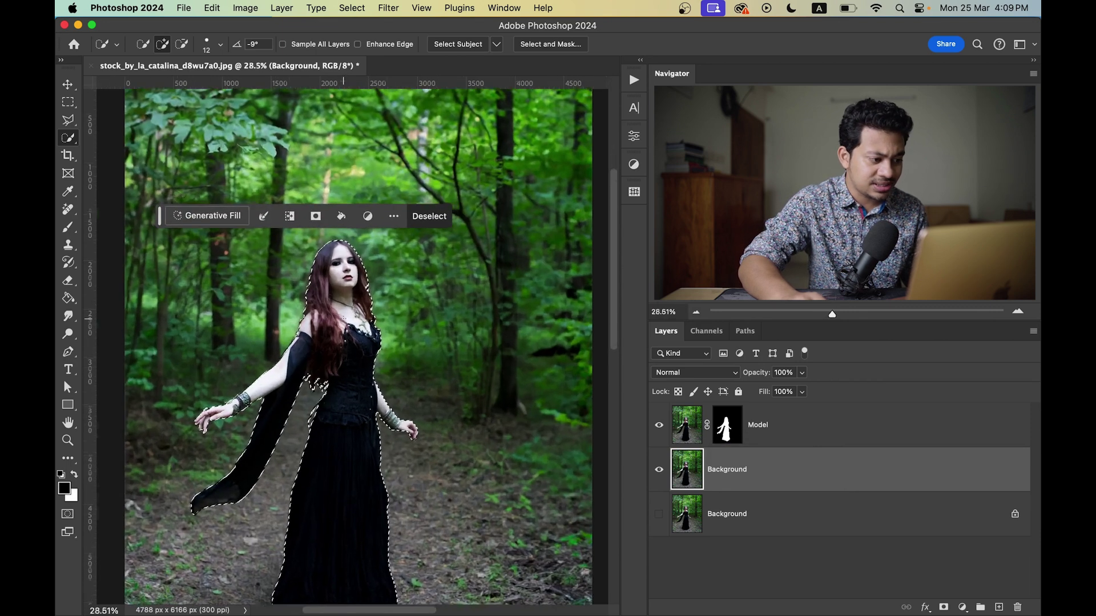
Step: Expand the selection by 28 pixels via Select > Modify > Expand
left_click(354, 8)
mouse_move(413, 210)
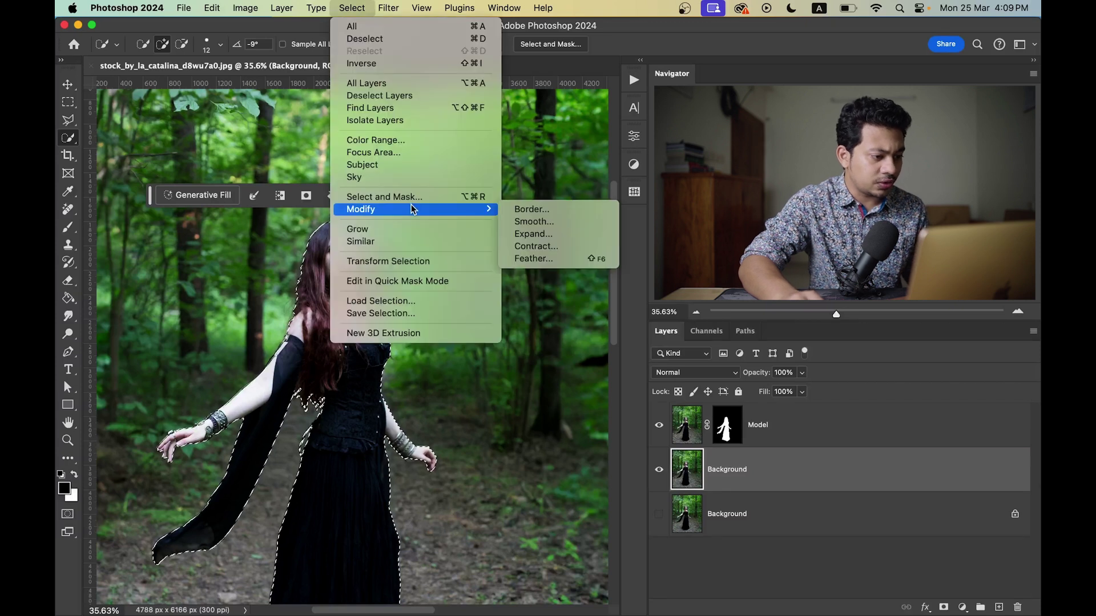
left_click(536, 234)
left_click_drag(570, 280, 530, 297)
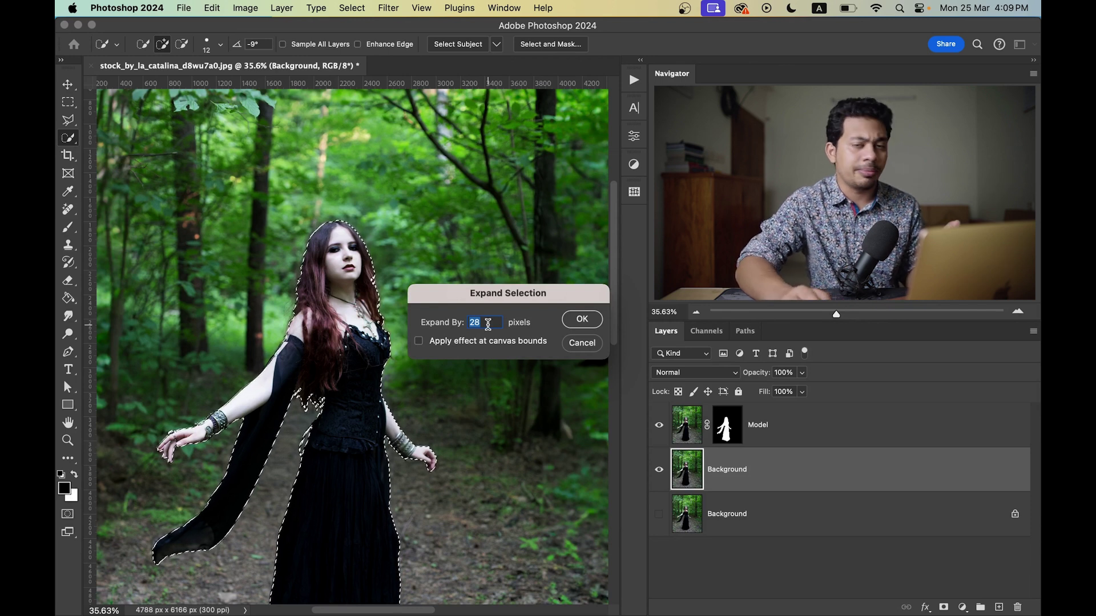
left_click(576, 321)
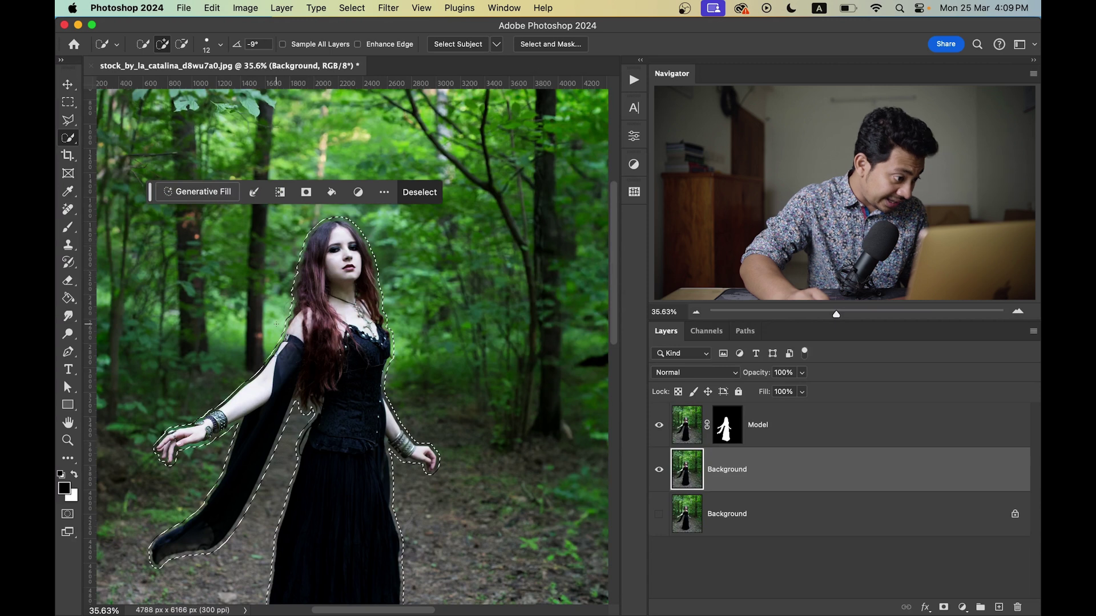
scroll(276, 324, "down", 3)
scroll(379, 391, "down", 2)
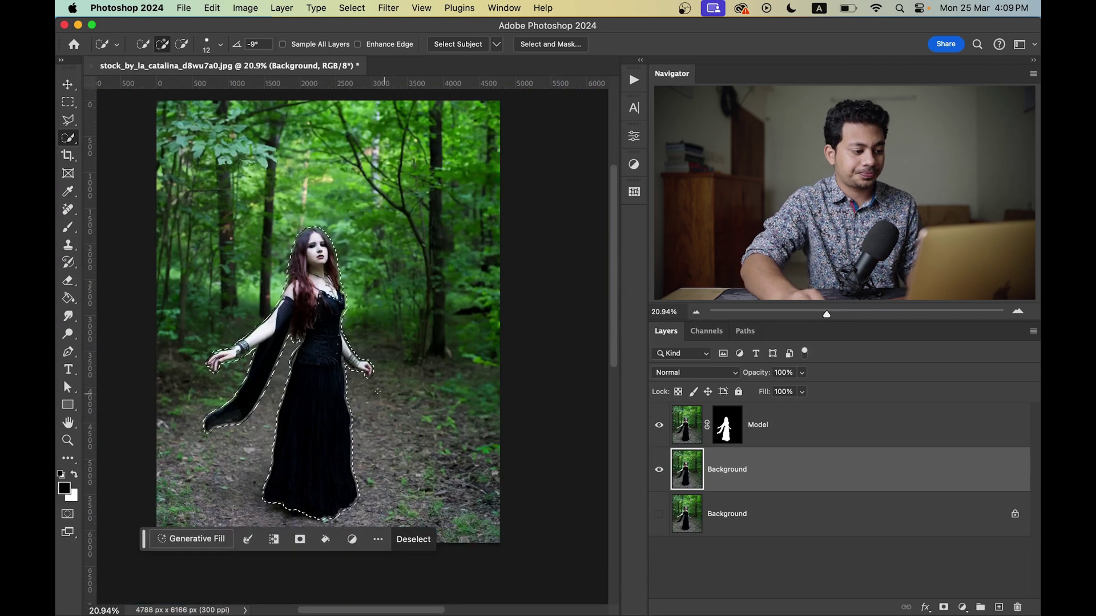
scroll(322, 372, "up", 4)
left_click_drag(323, 372, 366, 433)
Step: Content-Aware Fill the selected woman's area on the middle Background layer
right_click(344, 246)
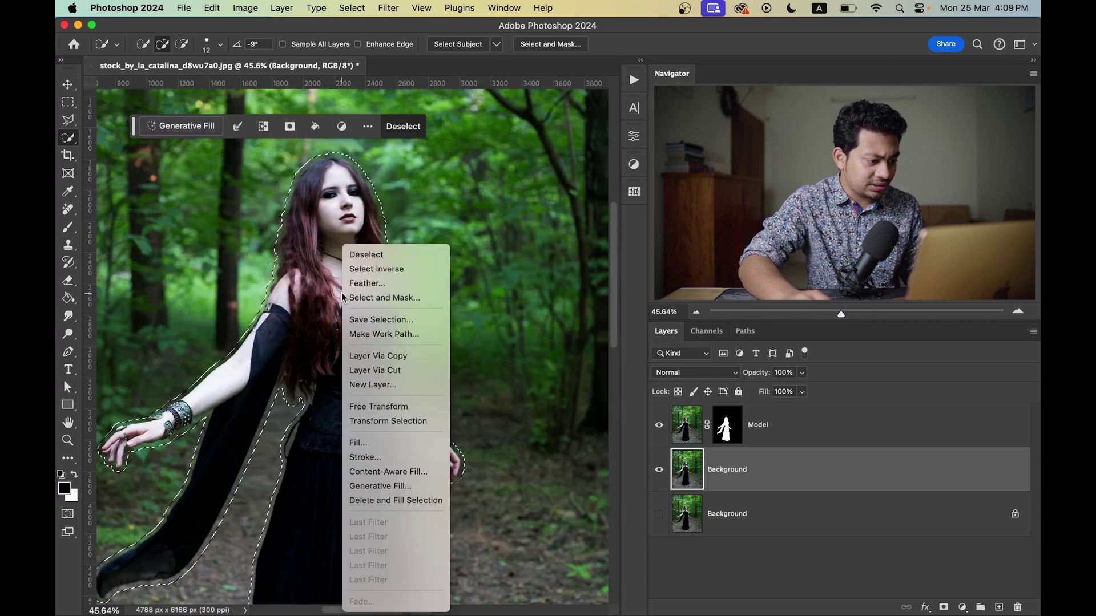
left_click(389, 471)
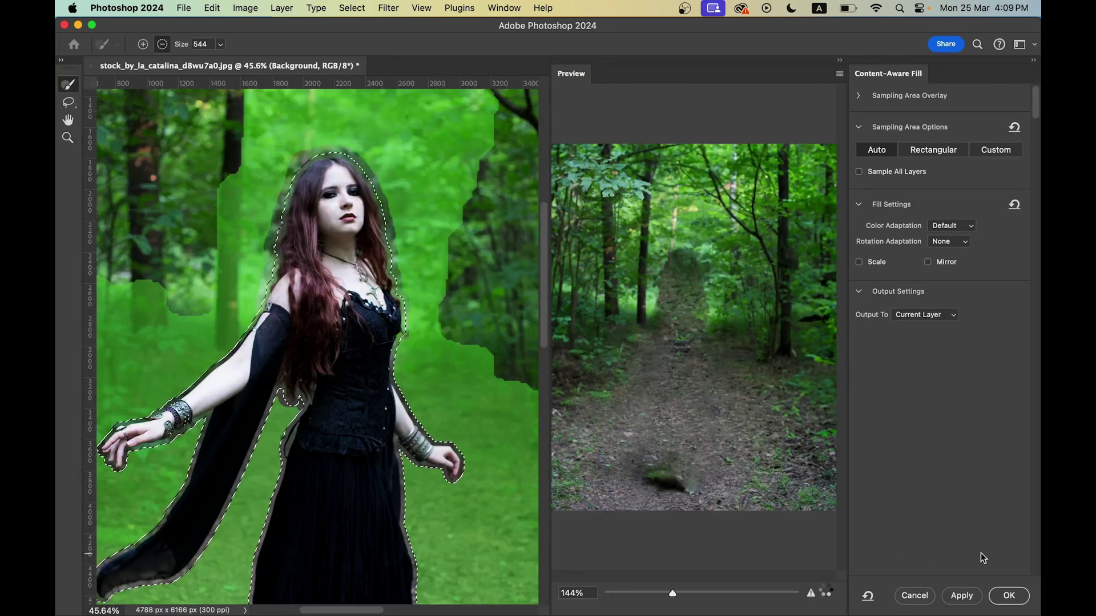
left_click(1009, 597)
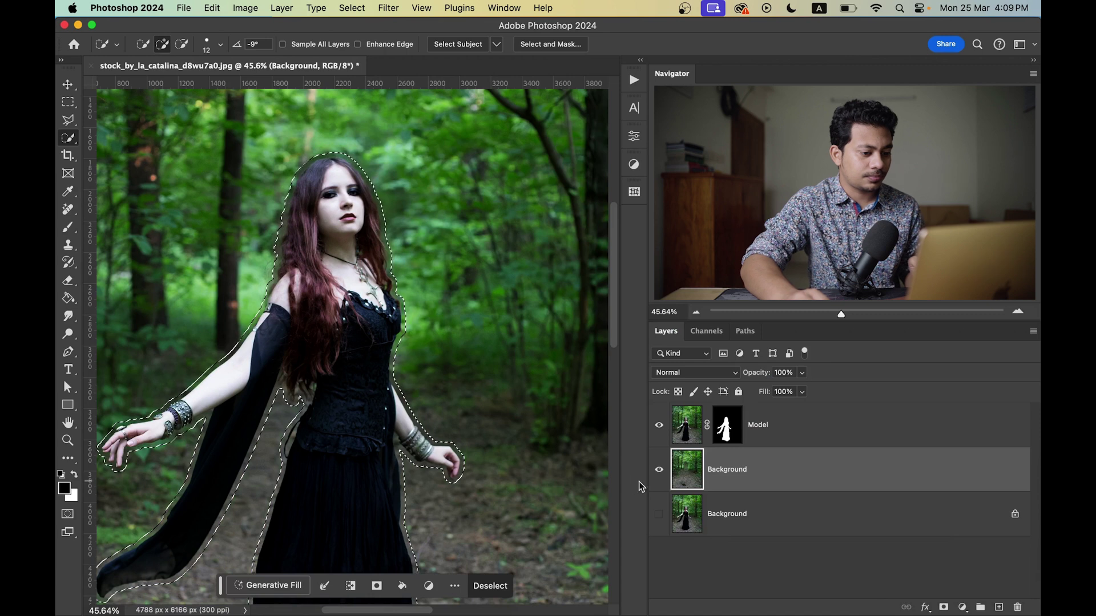
Step: Deselect and compare the fill with the Model layer, leaving the Model layer hidden
left_click(660, 426)
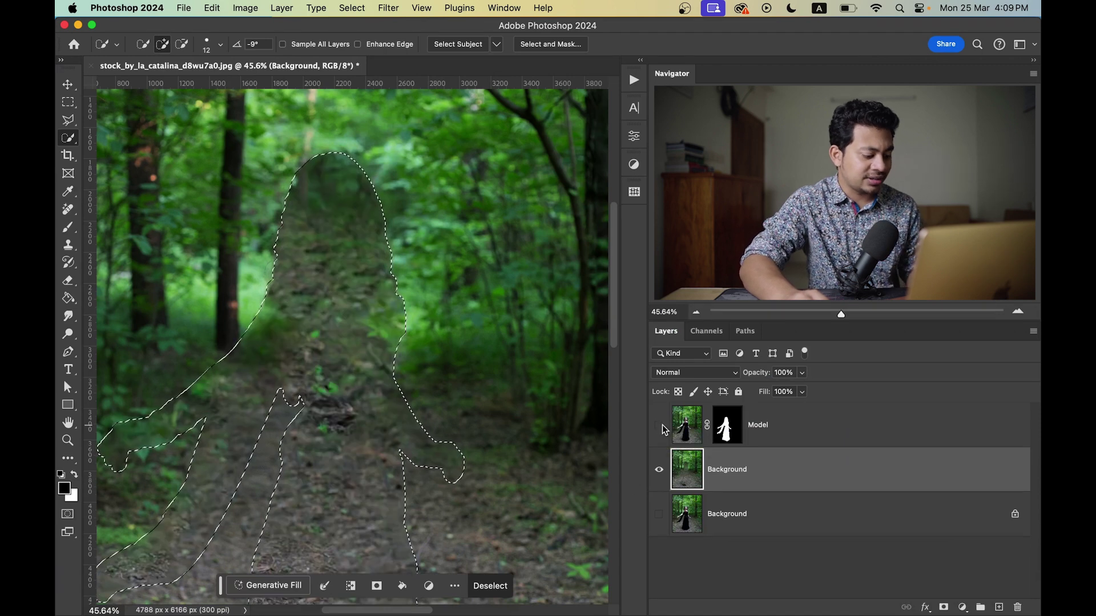
key("super+d")
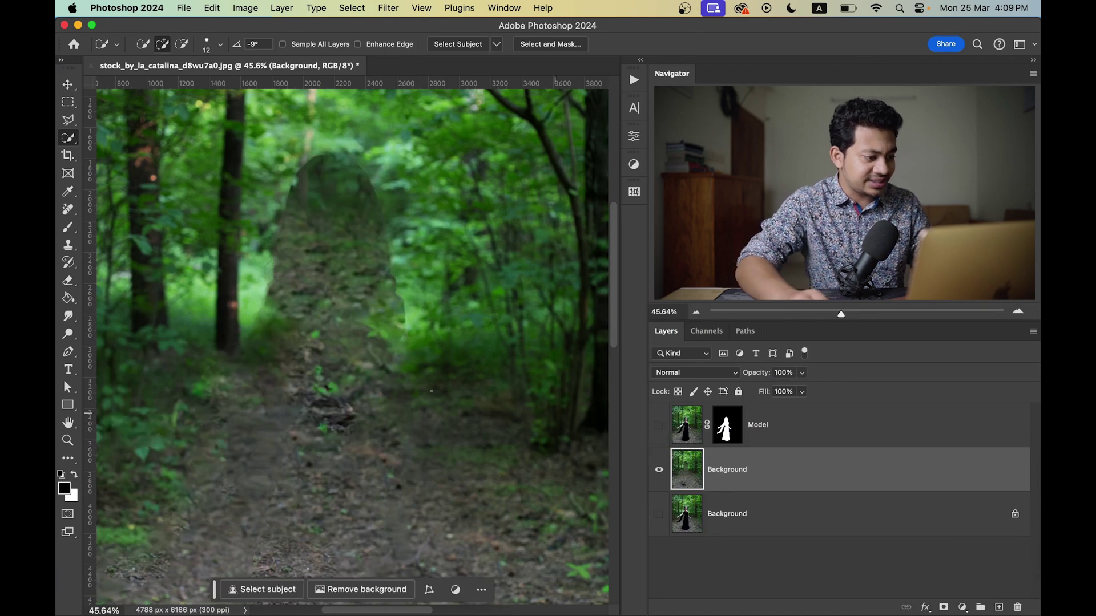
scroll(382, 363, "down", 5)
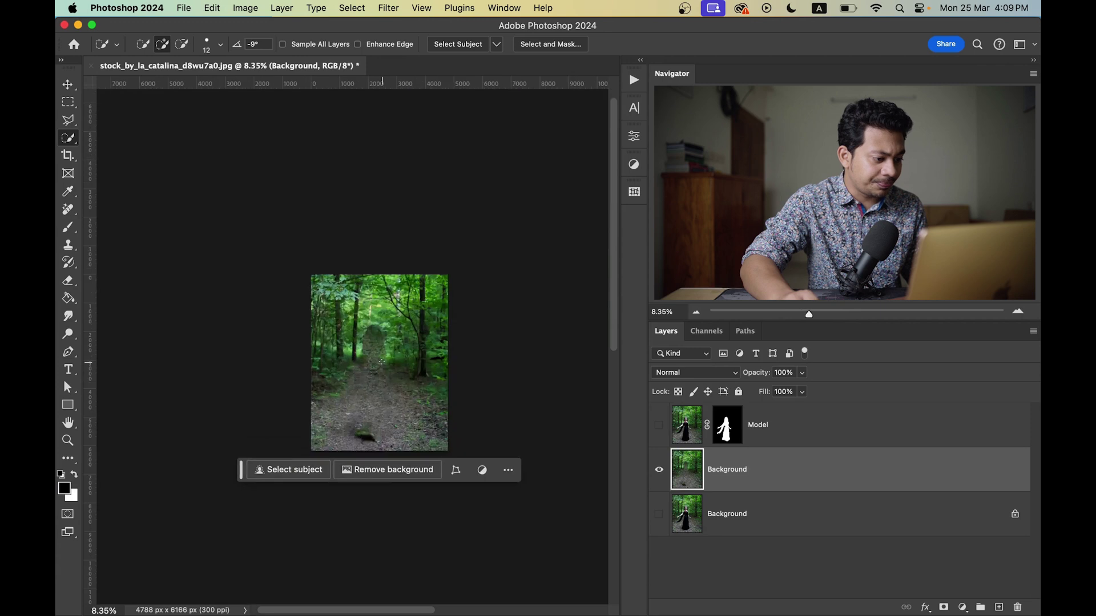
scroll(479, 376, "up", 4)
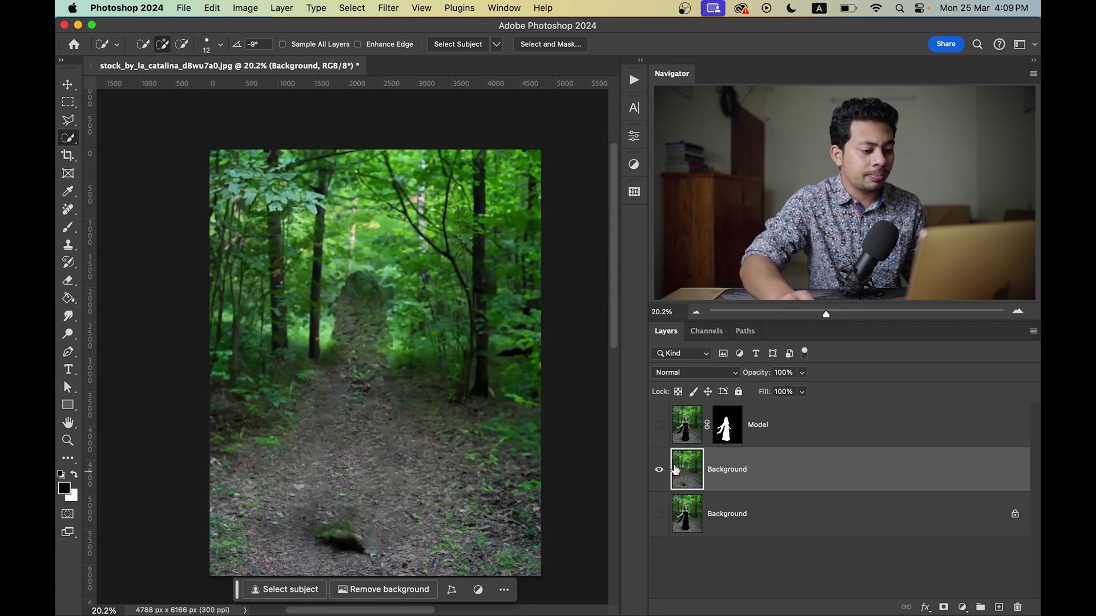
left_click(658, 426)
left_click(658, 435)
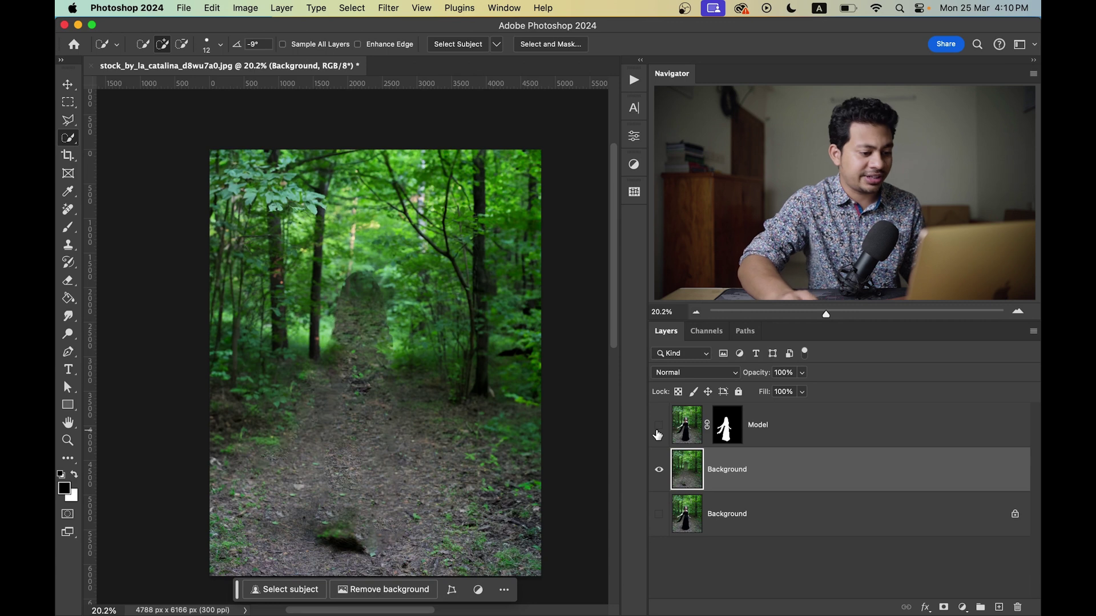
left_click(658, 435)
left_click(658, 433)
scroll(424, 291, "up", 5)
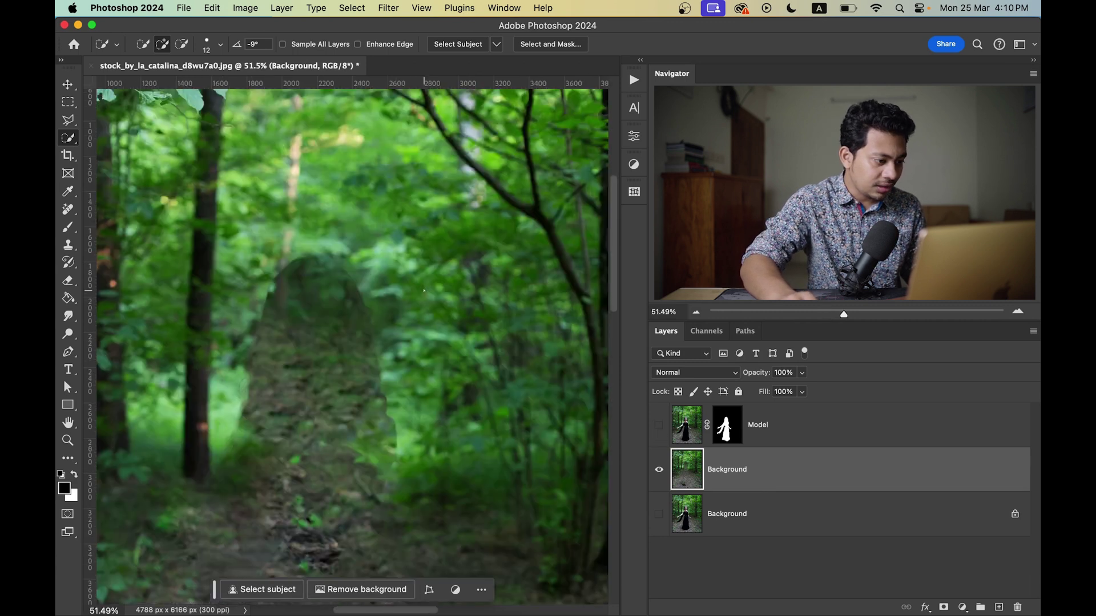
Step: Make the Model layer visible and active again, zooming in to inspect her edges
left_click(675, 413)
left_click(659, 425)
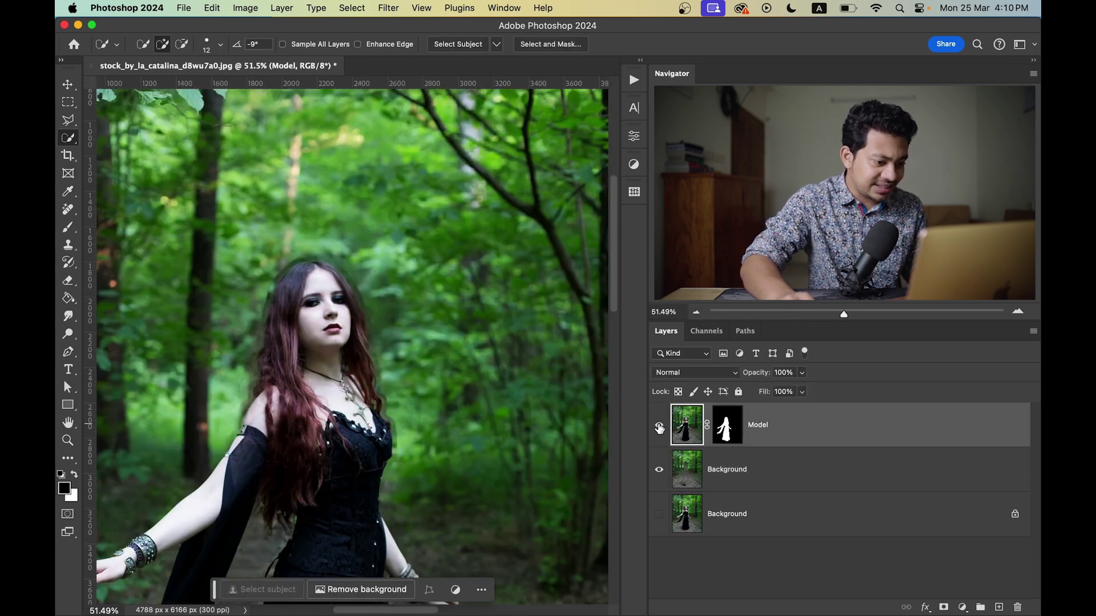
scroll(370, 293, "up", 5)
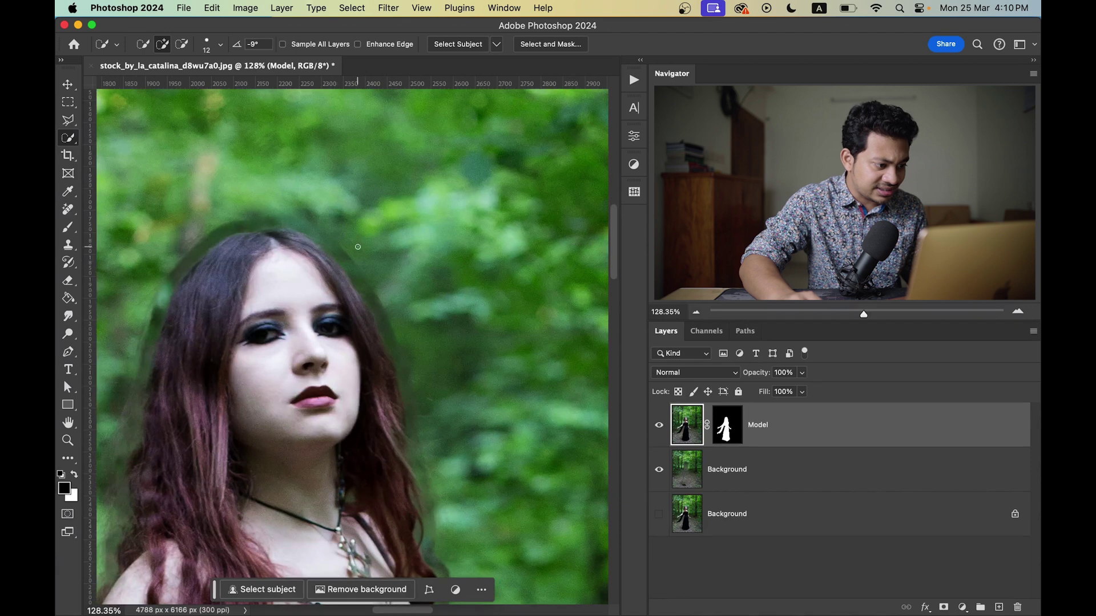
scroll(392, 421, "down", 15)
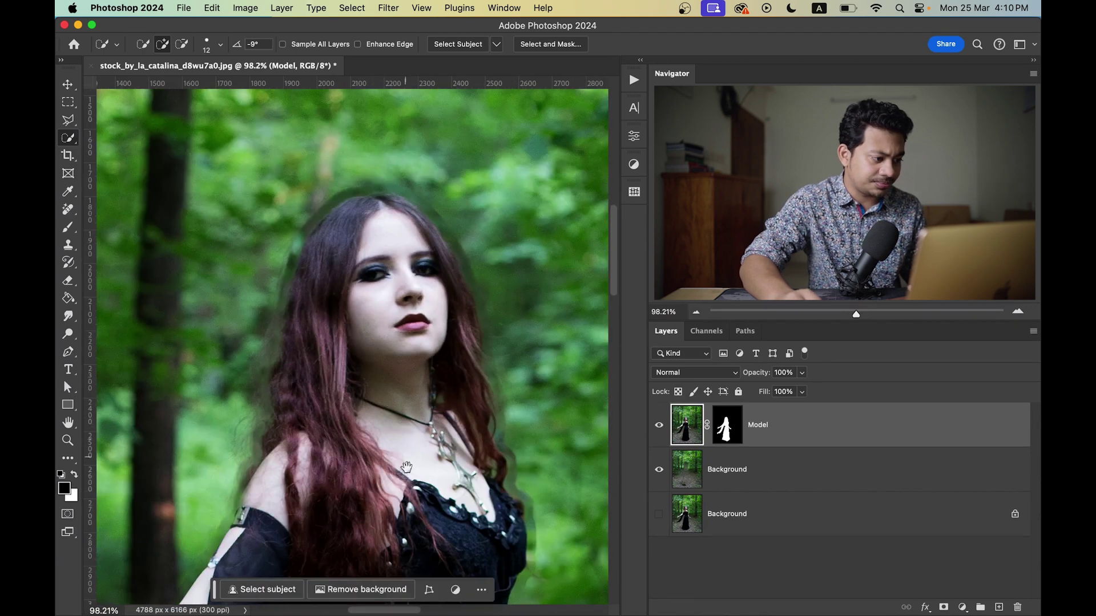
scroll(333, 404, "down", 15)
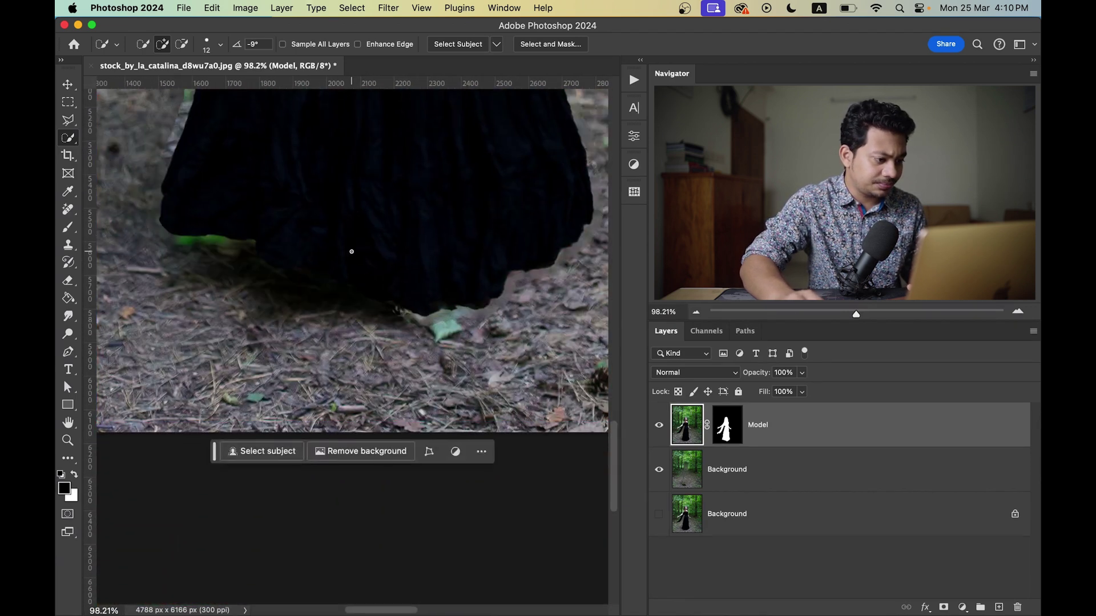
scroll(471, 327, "up", 3)
scroll(472, 327, "right", 3)
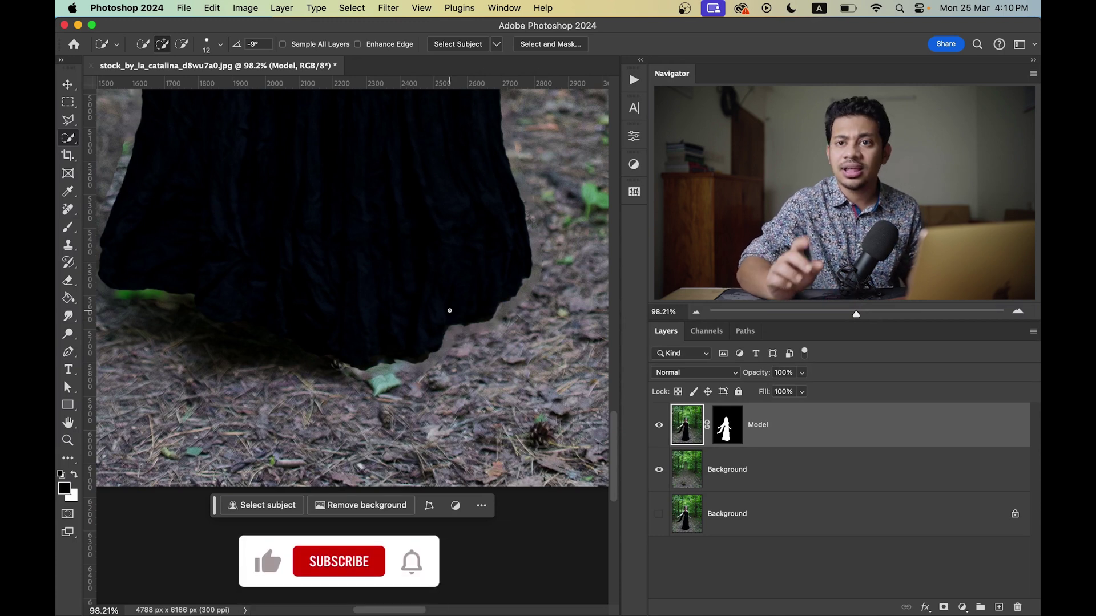
Step: Select the forest-filled Background layer beneath the model
left_click(831, 479)
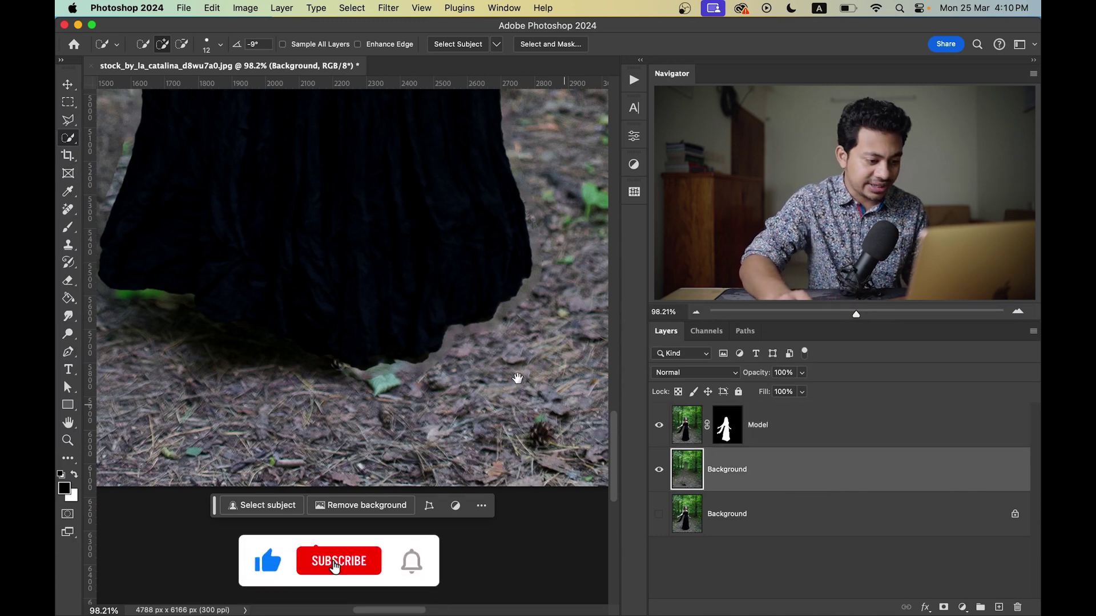
scroll(516, 377, "up", 3)
scroll(516, 377, "right", 3)
Step: Switch to the Clone Stamp tool and shrink the brush from 155 to 110
left_click(68, 245)
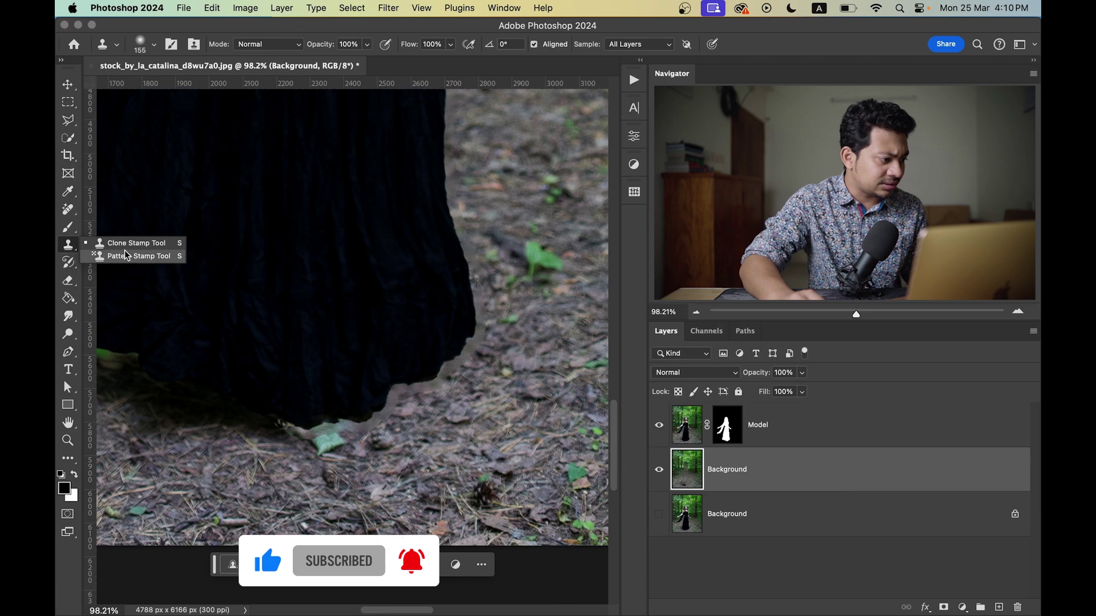
left_click(132, 250)
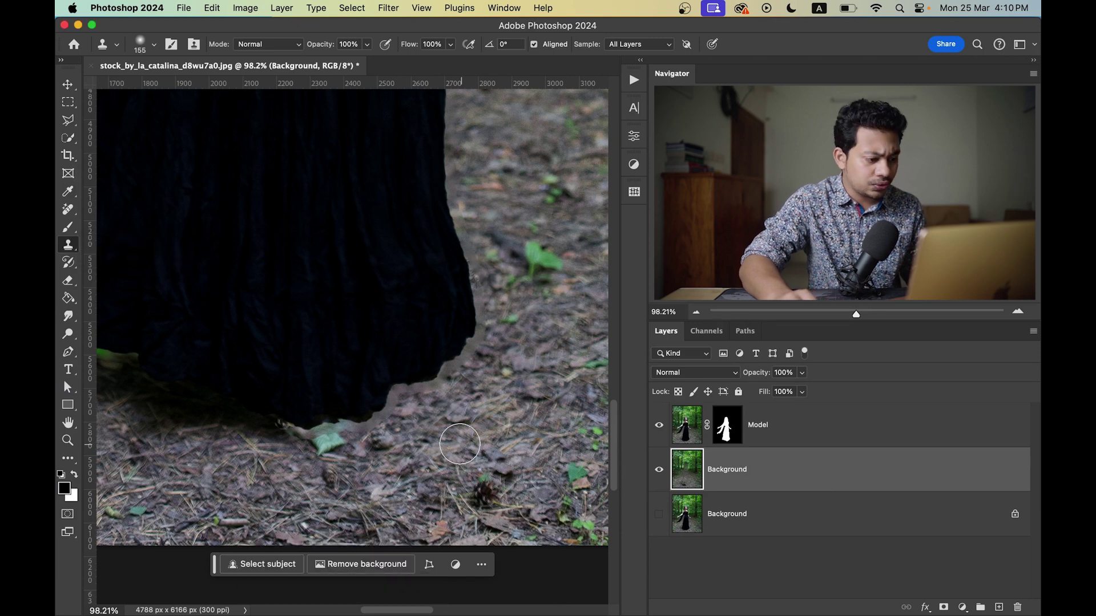
left_click_drag(457, 433, 449, 408)
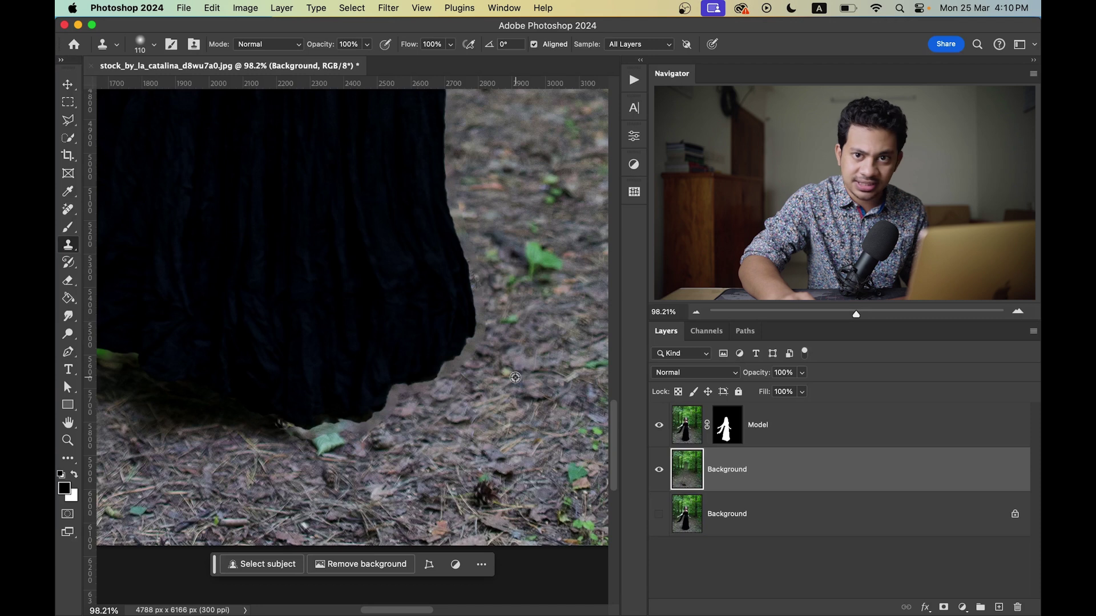
Step: Clone ground over the halo, bright spots and stray leaves around the dress hem
left_click_drag(385, 399, 378, 409)
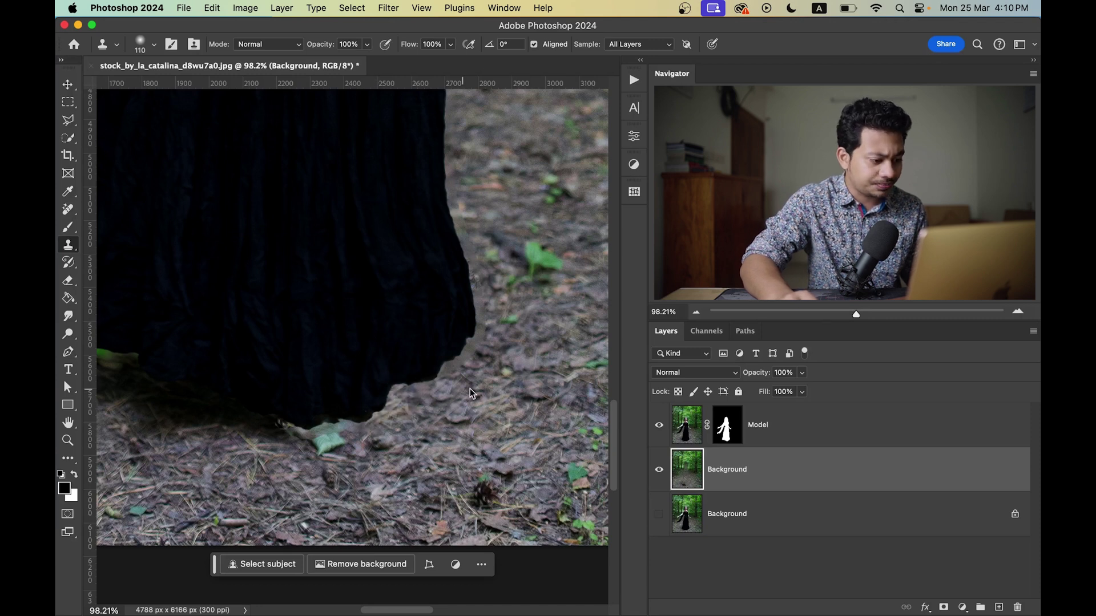
mouse_move(471, 393)
left_mouse_down()
mouse_move(433, 383)
mouse_move(481, 334)
mouse_move(488, 301)
mouse_move(445, 191)
left_mouse_up()
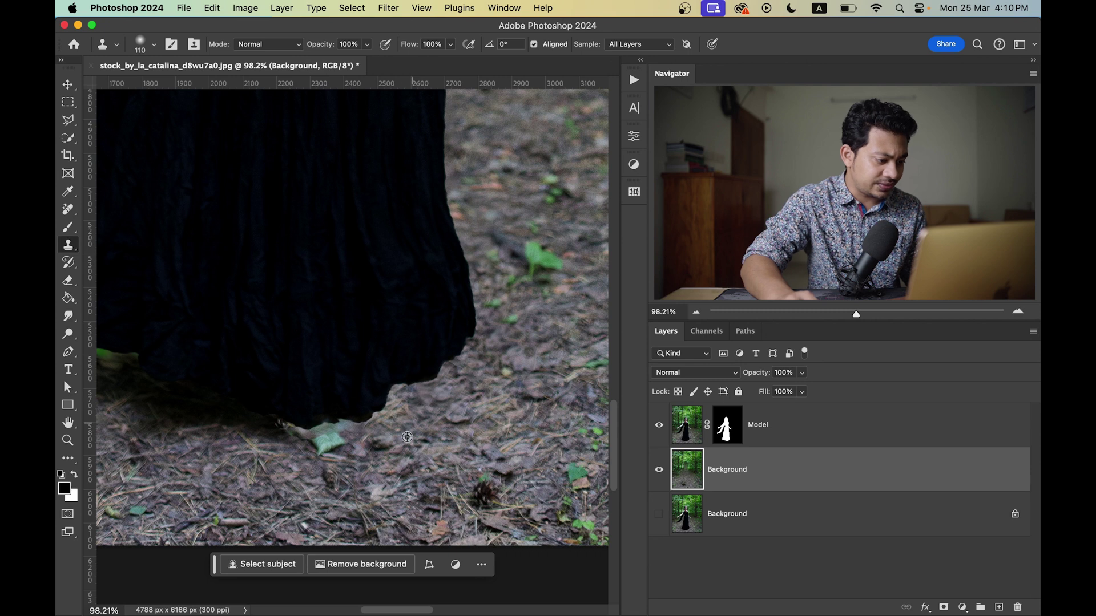
mouse_move(337, 449)
left_mouse_down()
mouse_move(299, 423)
mouse_move(309, 412)
mouse_move(455, 439)
left_mouse_up()
left_click(256, 420, "alt")
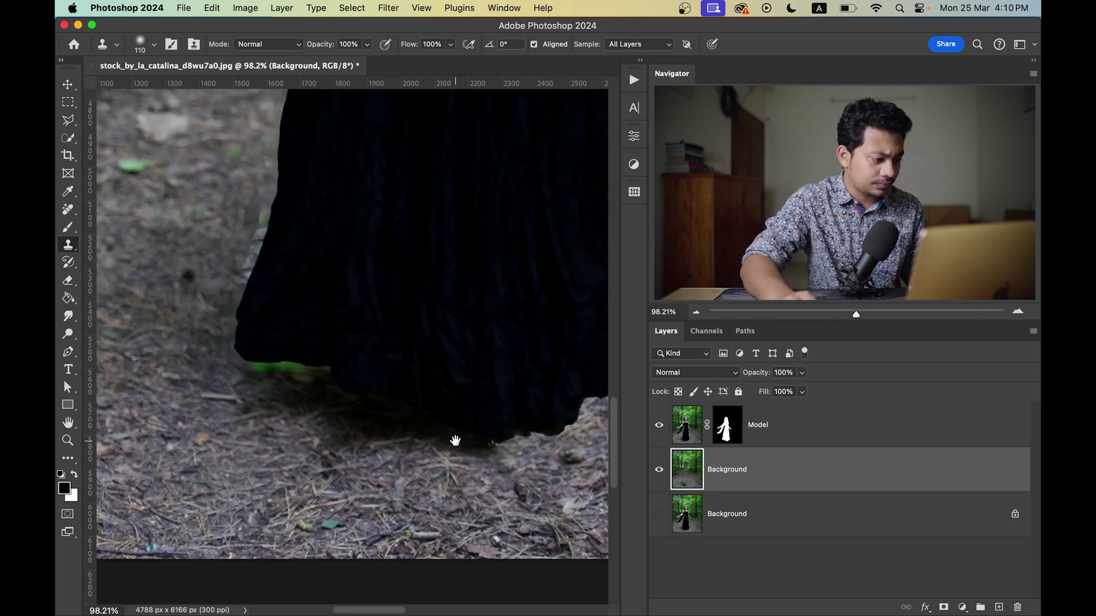
left_click(222, 379, "alt")
left_click_drag(263, 355, 356, 387)
left_click(320, 369, "alt")
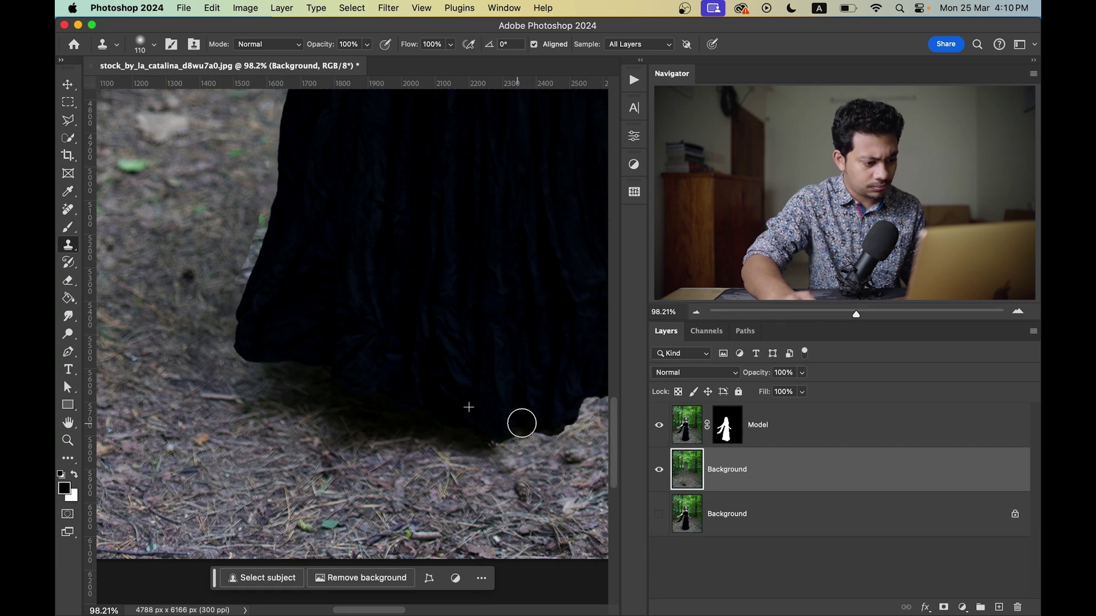
scroll(388, 434, "up", 3)
scroll(388, 434, "left", 2)
mouse_move(311, 349)
left_mouse_down()
mouse_move(292, 367)
mouse_move(330, 252)
left_mouse_up()
Step: Clone foliage over the light halo above the hair and along its right edge
scroll(331, 251, "up", 10)
scroll(334, 395, "up", 5)
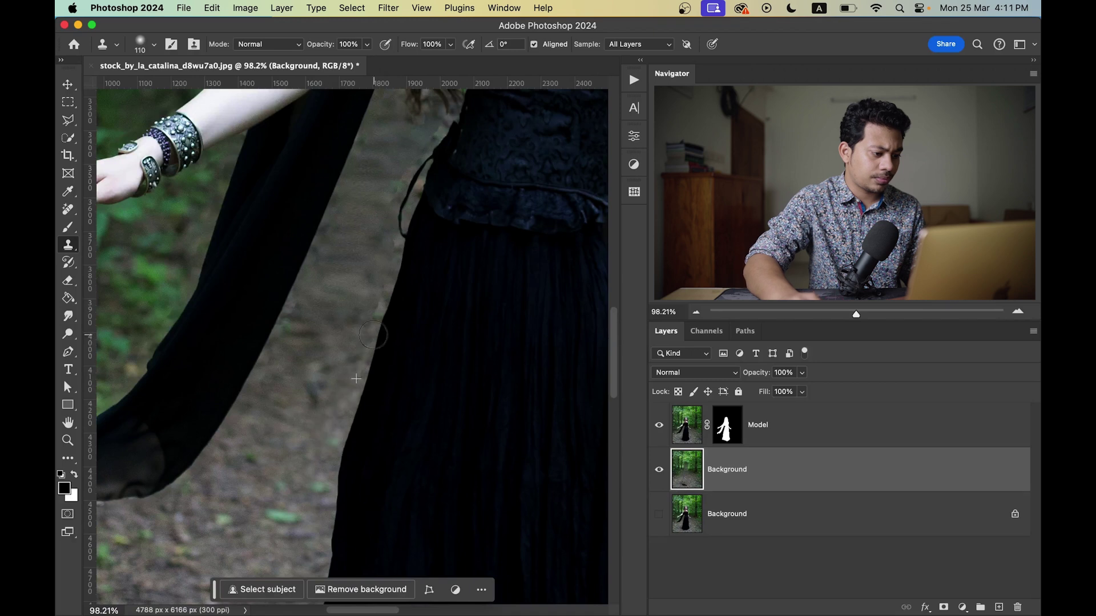
scroll(361, 372, "right", 5)
scroll(489, 521, "down", 5)
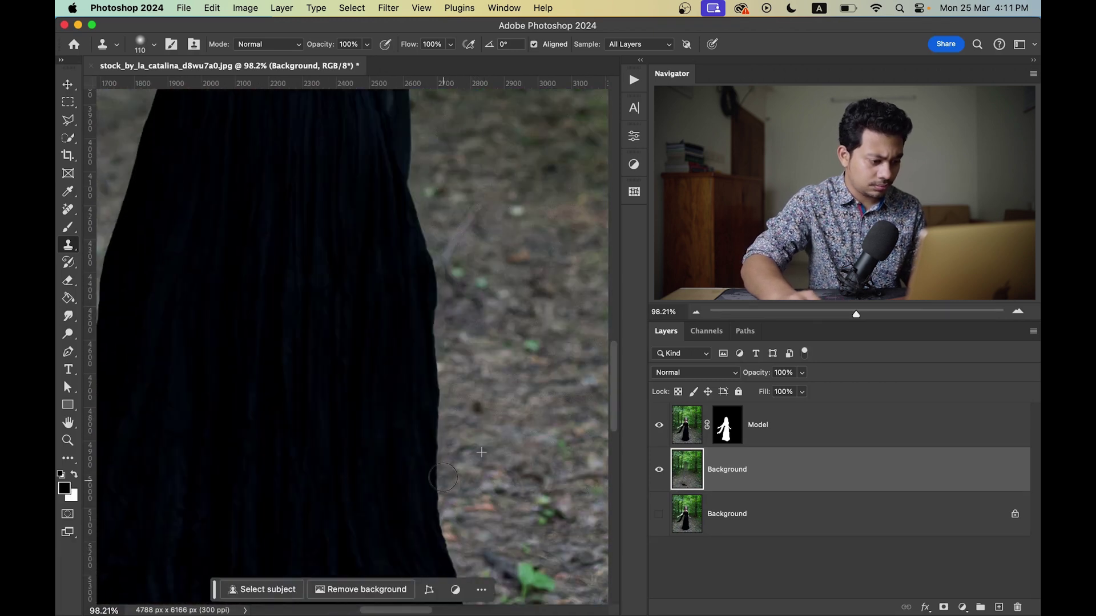
scroll(488, 448, "up", 5)
scroll(491, 421, "up", 10)
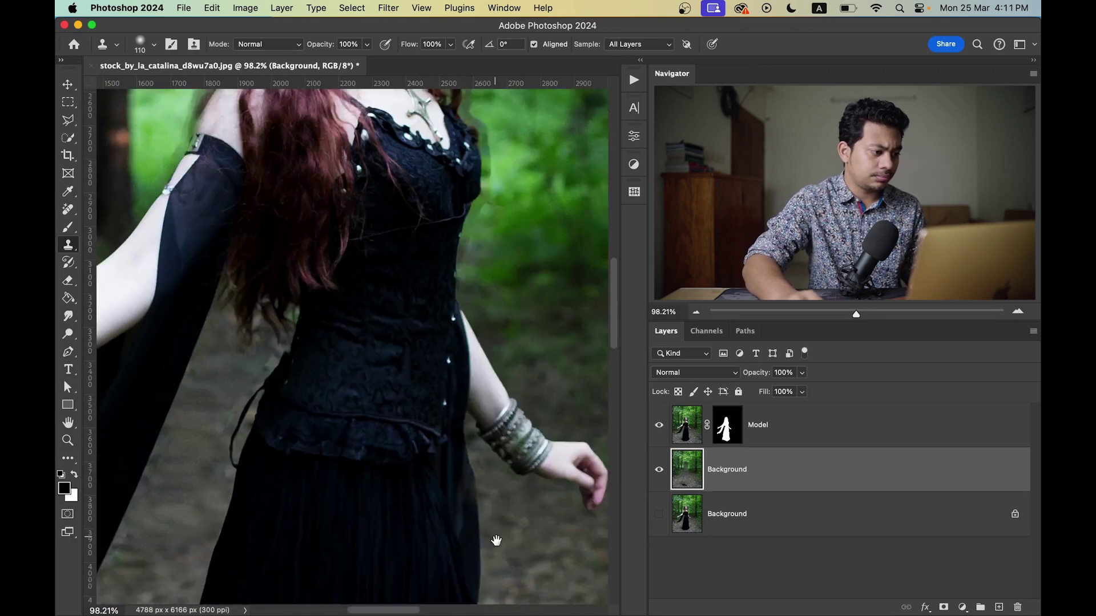
scroll(522, 445, "left", 10)
scroll(522, 445, "up", 10)
scroll(522, 445, "right", 6)
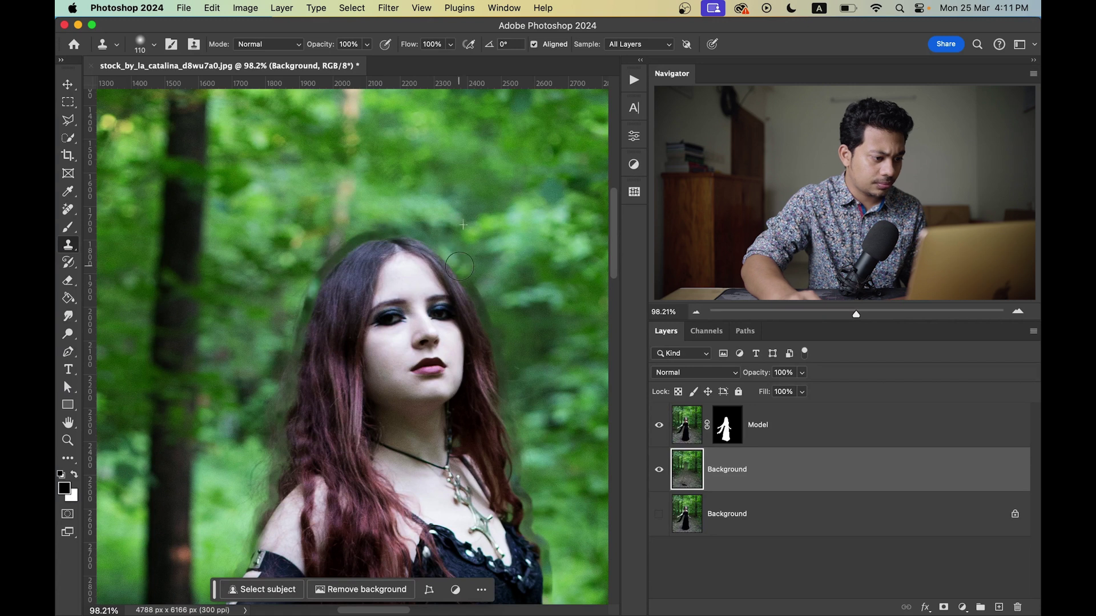
mouse_move(465, 283)
left_mouse_down()
mouse_move(425, 239)
mouse_move(347, 227)
mouse_move(297, 296)
mouse_move(276, 416)
mouse_move(286, 398)
mouse_move(248, 533)
left_mouse_up()
mouse_move(320, 396)
left_mouse_down()
mouse_move(245, 360)
mouse_move(200, 259)
left_mouse_up()
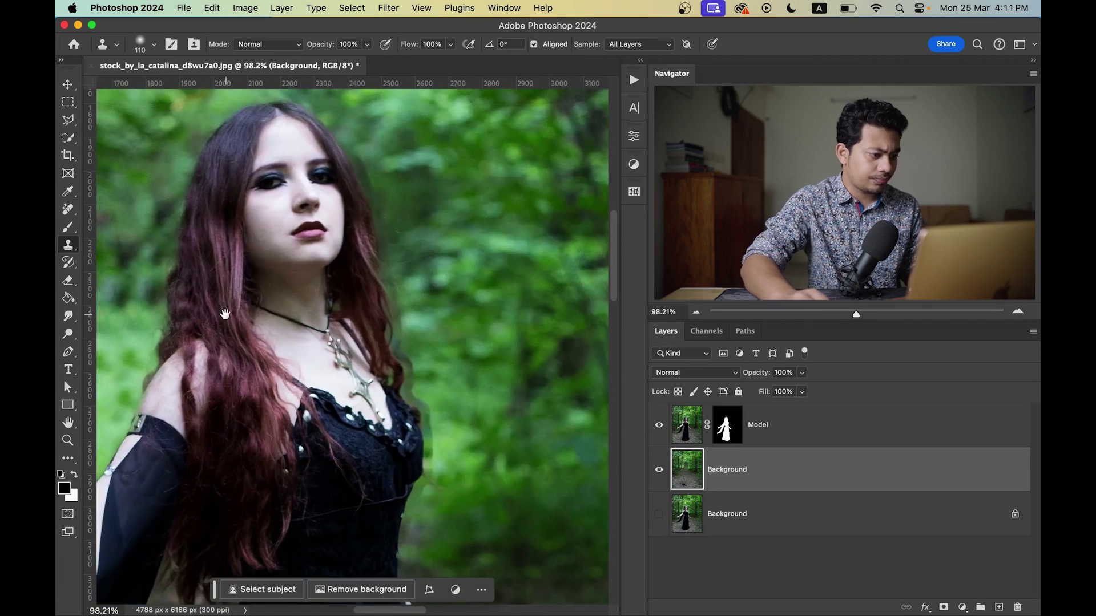
mouse_move(363, 161)
left_mouse_down()
mouse_move(428, 427)
mouse_move(433, 501)
mouse_move(442, 410)
mouse_move(407, 479)
mouse_move(440, 392)
left_mouse_up()
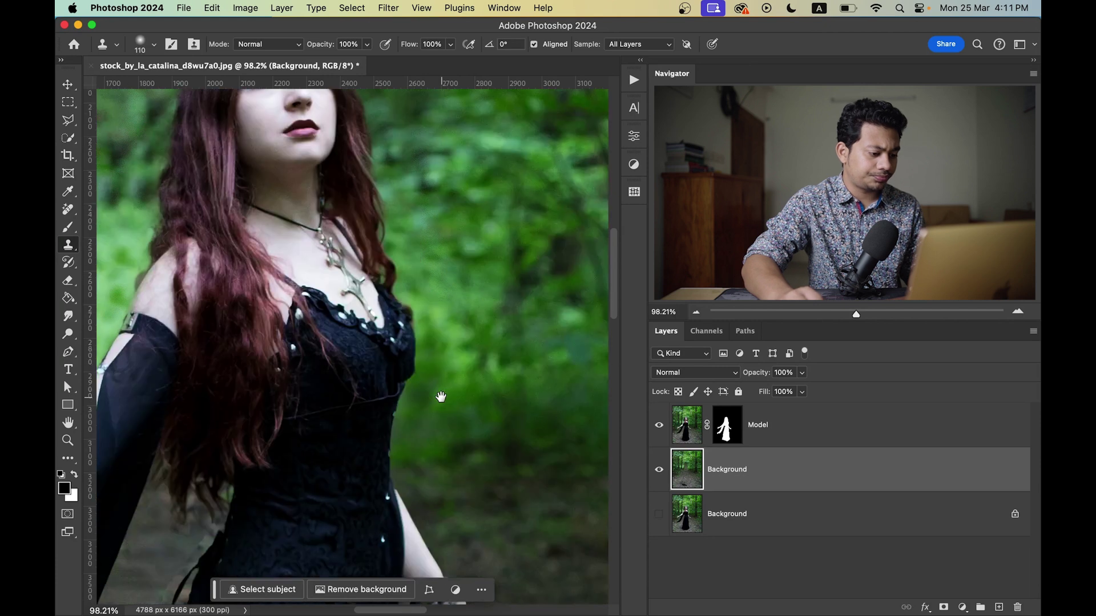
scroll(458, 238, "down", 5)
left_click_drag(459, 237, 420, 244)
scroll(454, 264, "down", 3)
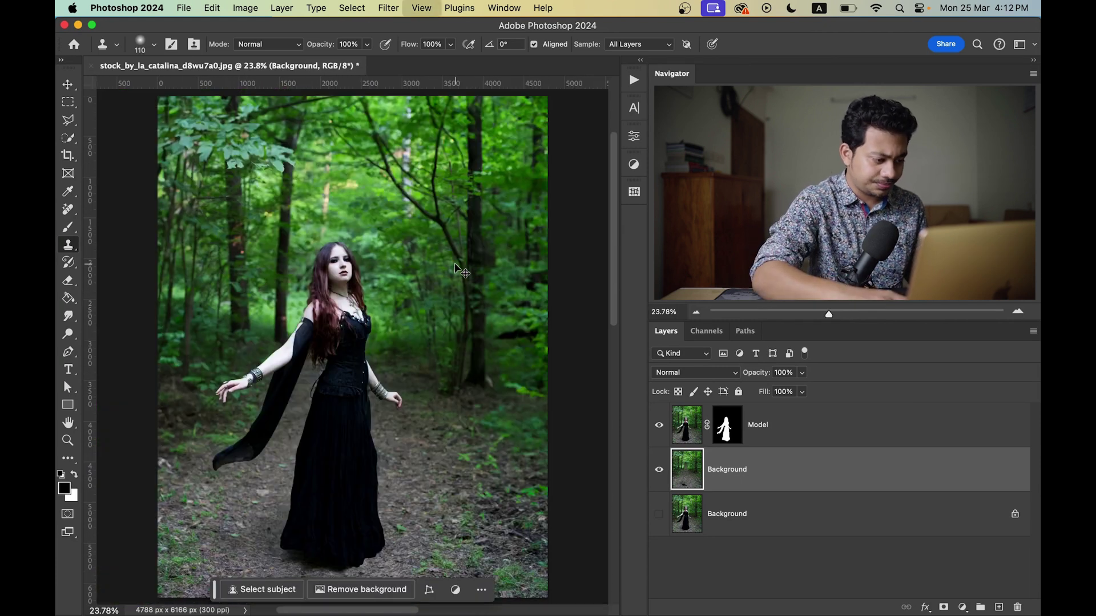
Step: Clone sampled foliage beside the model's hair and check the retouch at full view
left_click(658, 460)
left_click(658, 460)
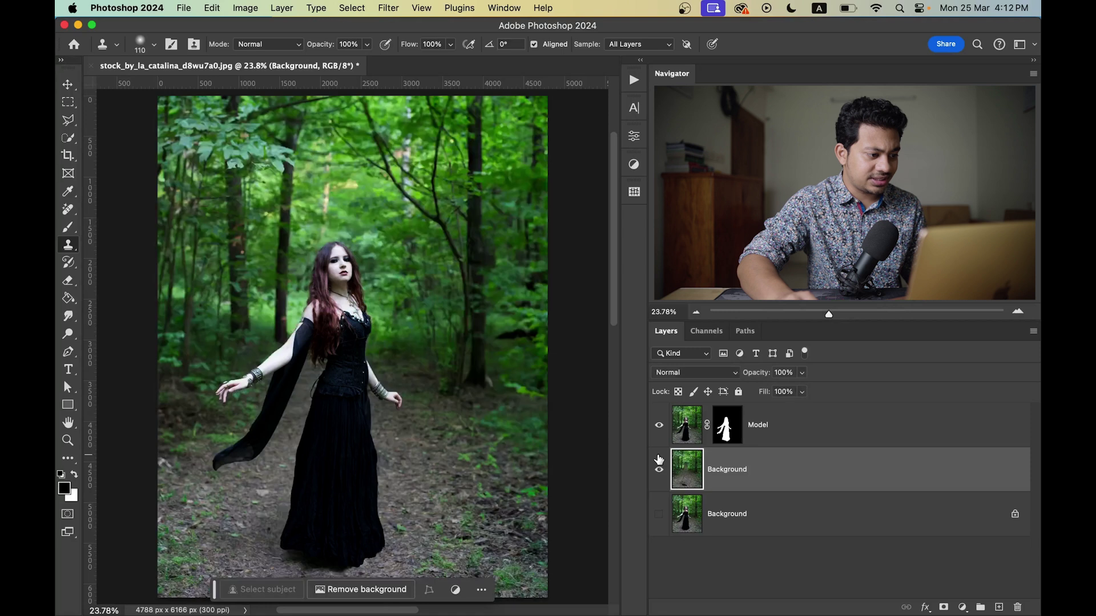
scroll(312, 240, "up", 5)
left_click(312, 240, "alt")
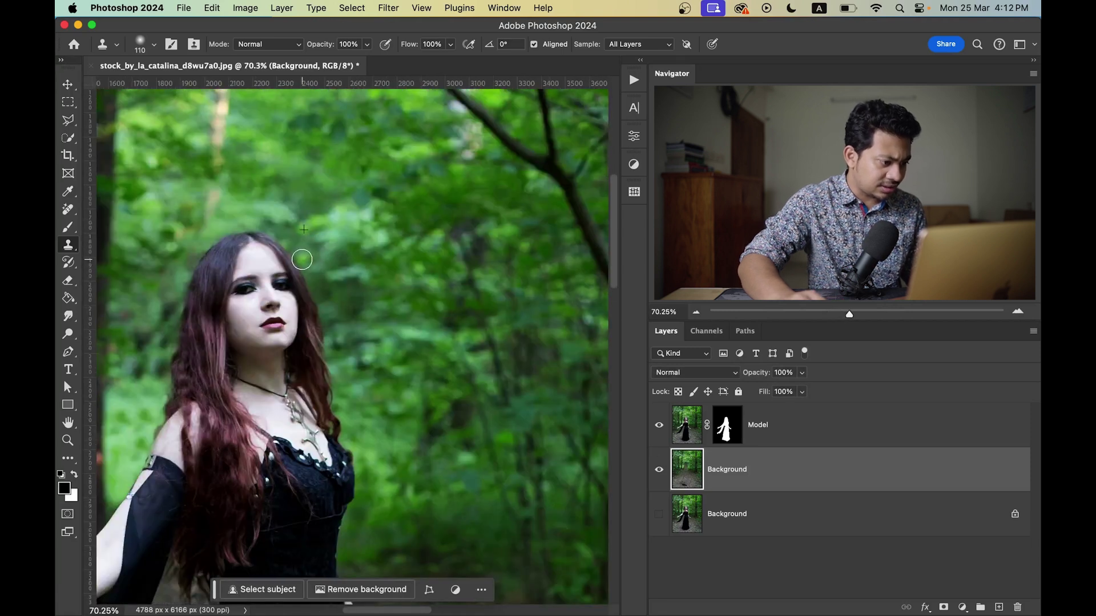
left_click_drag(313, 269, 323, 293)
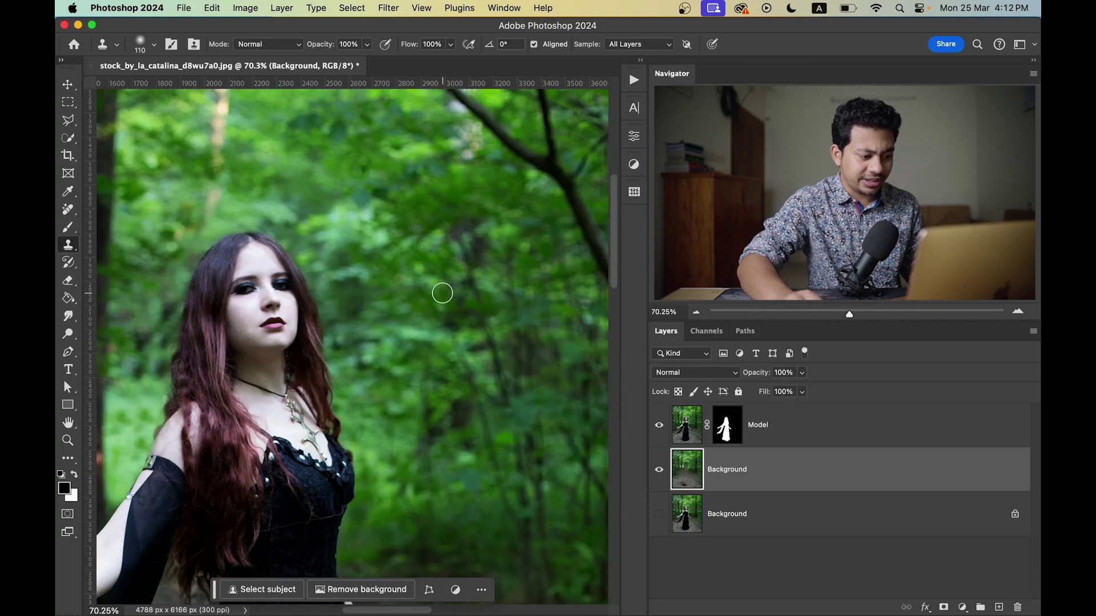
key("super+0")
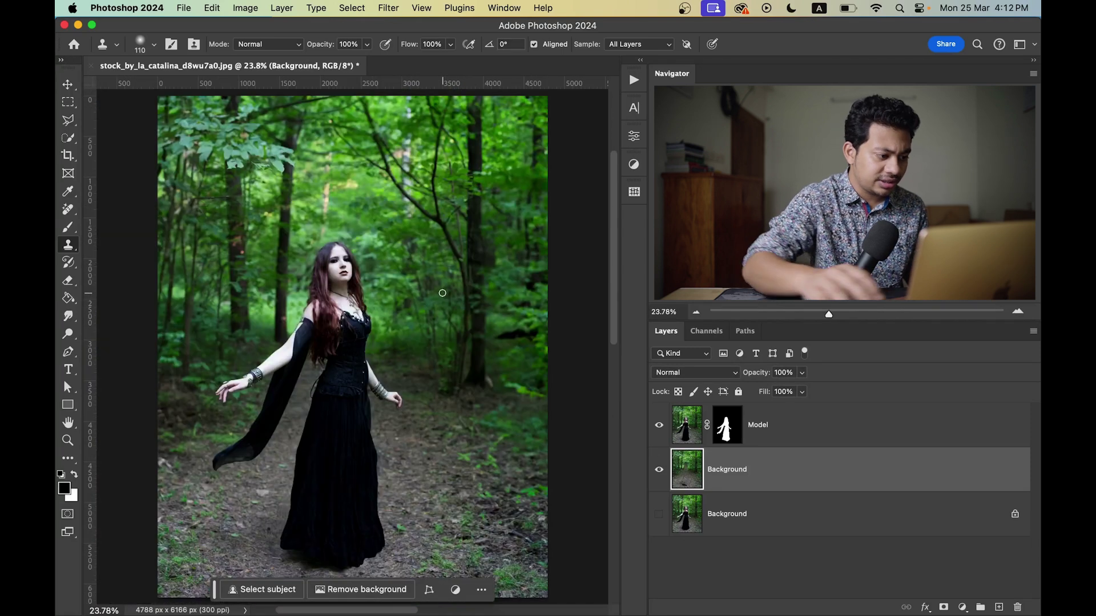
left_click(662, 470)
left_click(662, 470)
Step: Convert the retouched forest layer to a smart object named Background
right_click(773, 470)
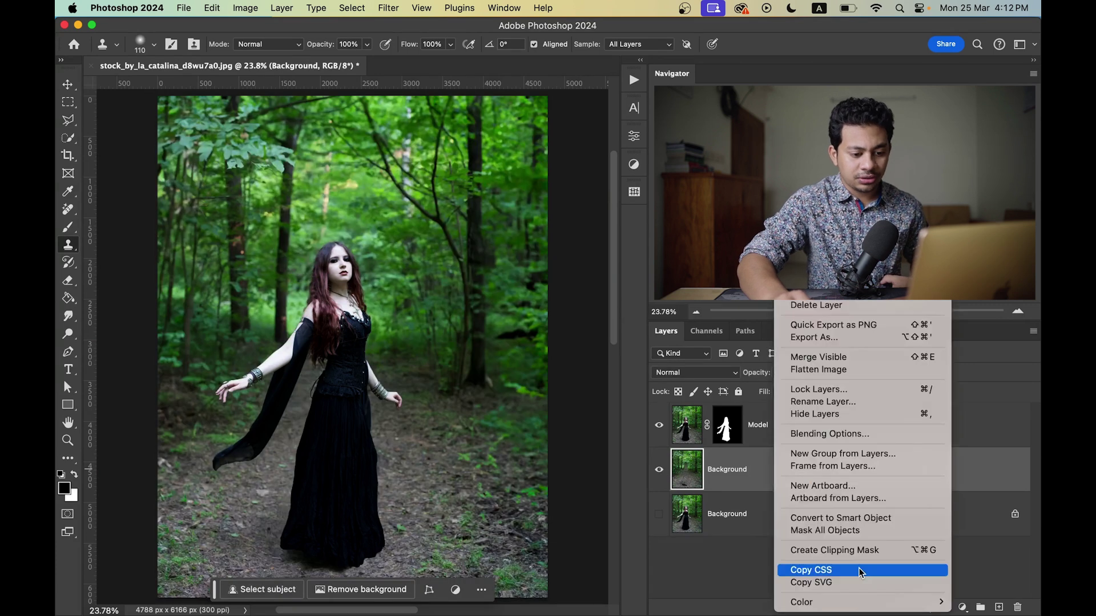
left_click(864, 520)
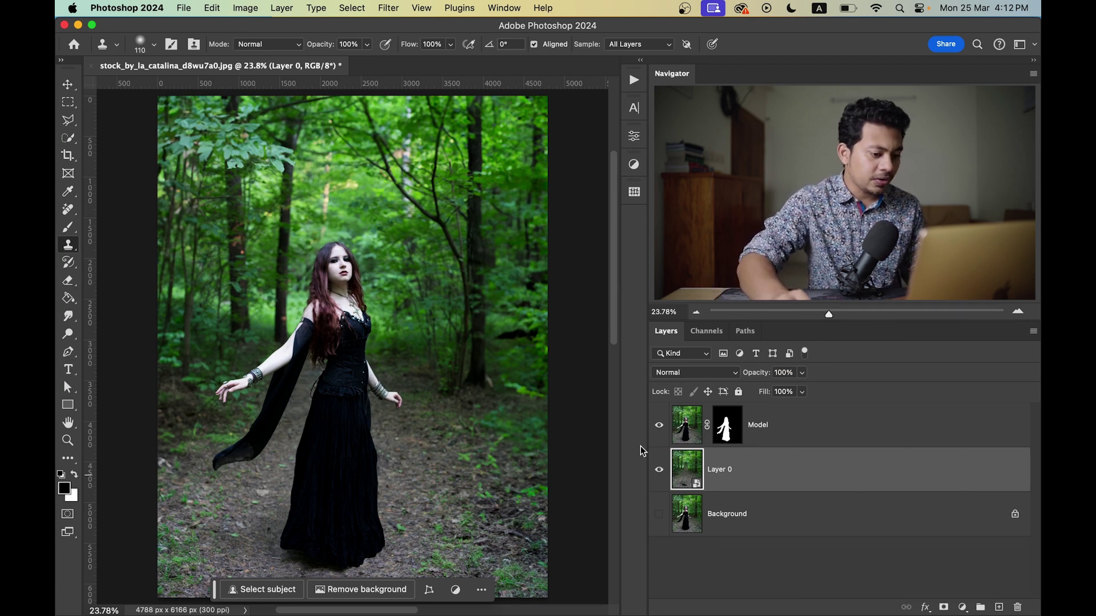
left_click(656, 428)
left_click(659, 426)
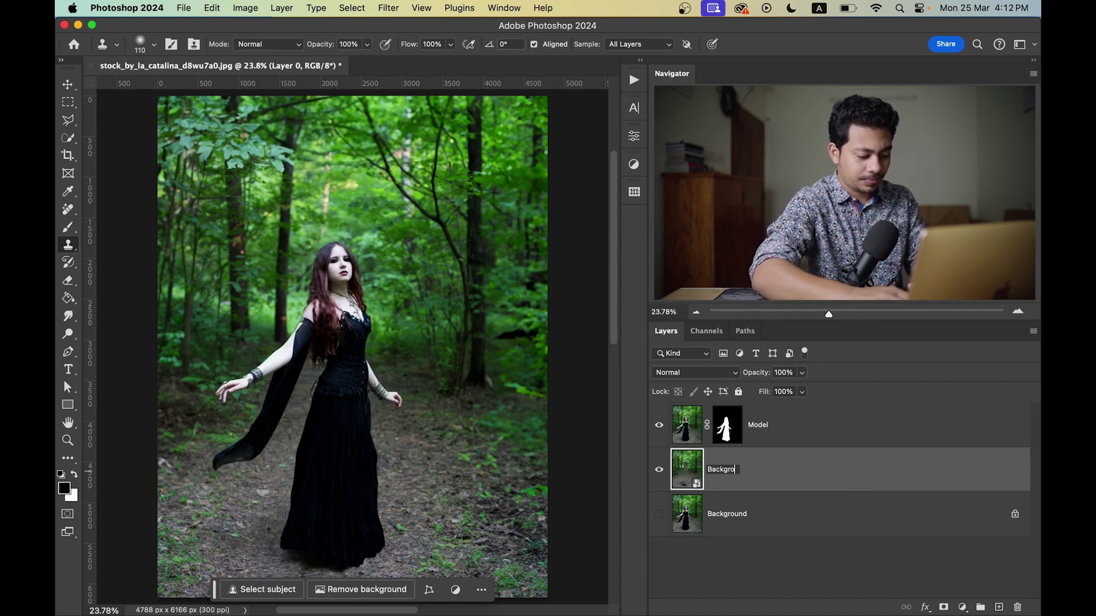
key("Return")
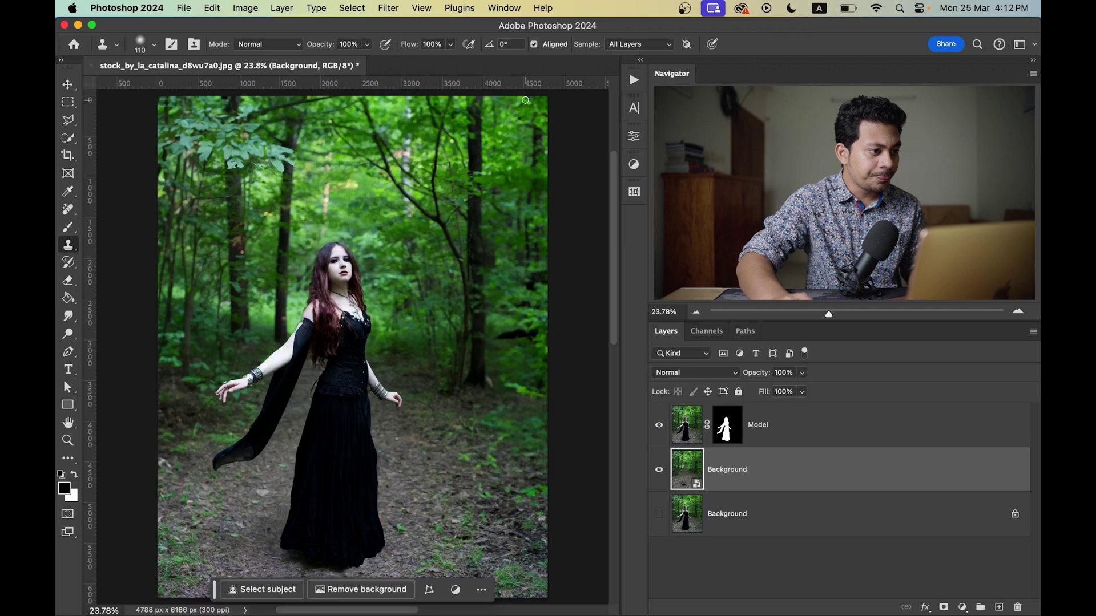
Step: Apply a Blur Gallery Tilt-Shift blur, lowering the sharp zone and raising blur to about 172 px
left_click(384, 11)
mouse_move(479, 181)
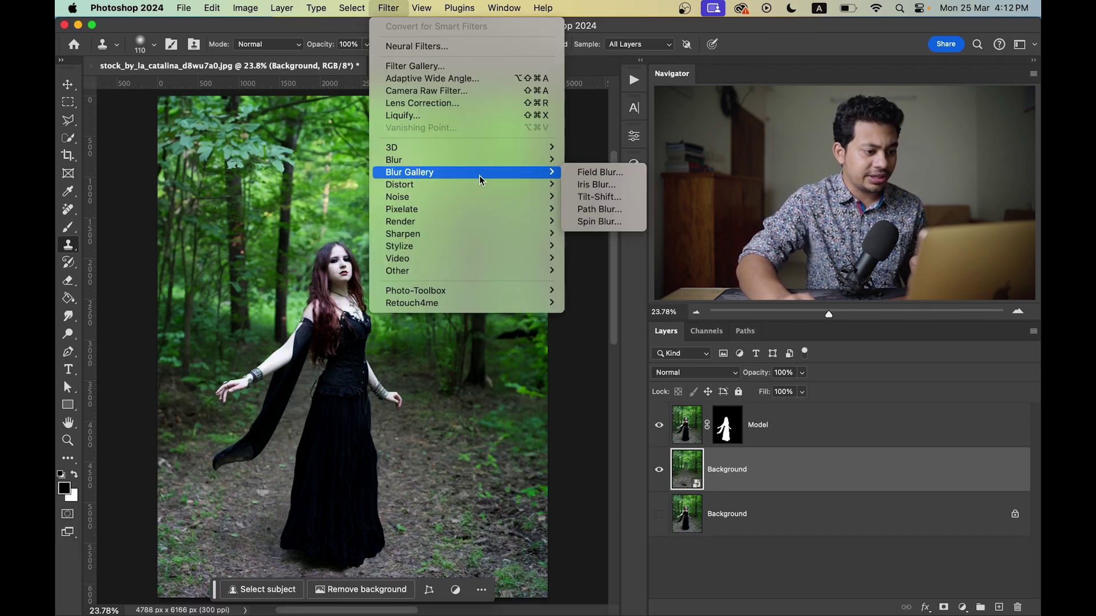
left_click(609, 202)
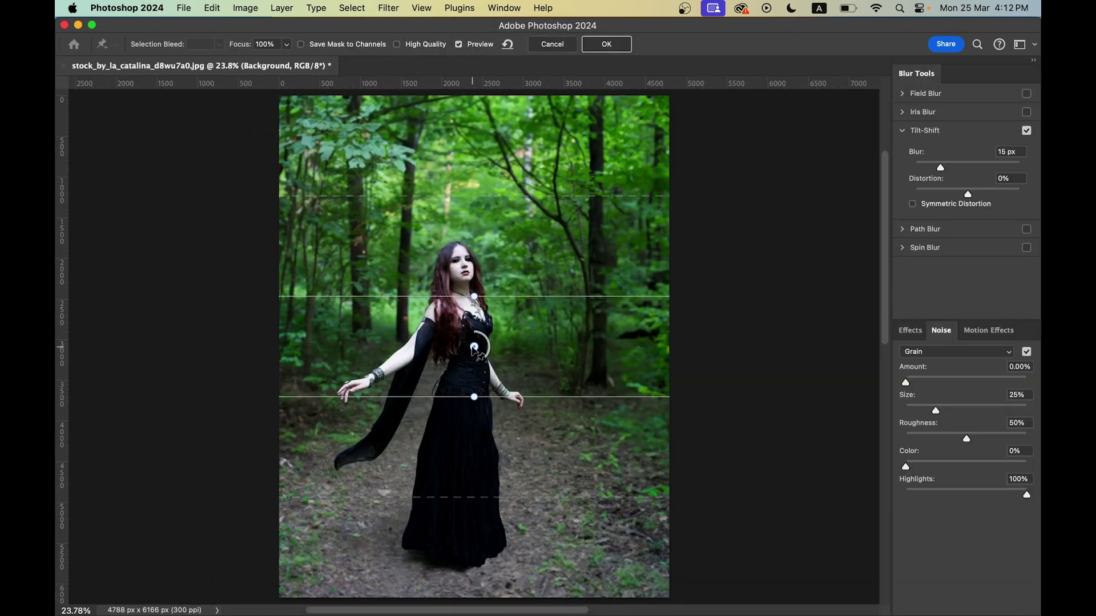
scroll(473, 347, "down", 3)
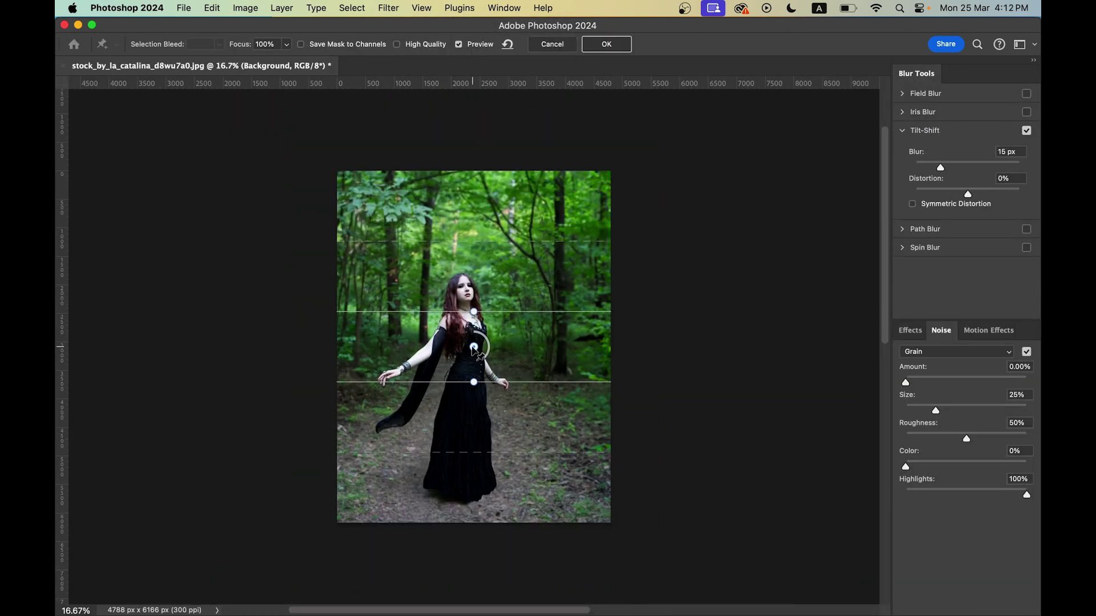
left_click_drag(474, 347, 477, 504)
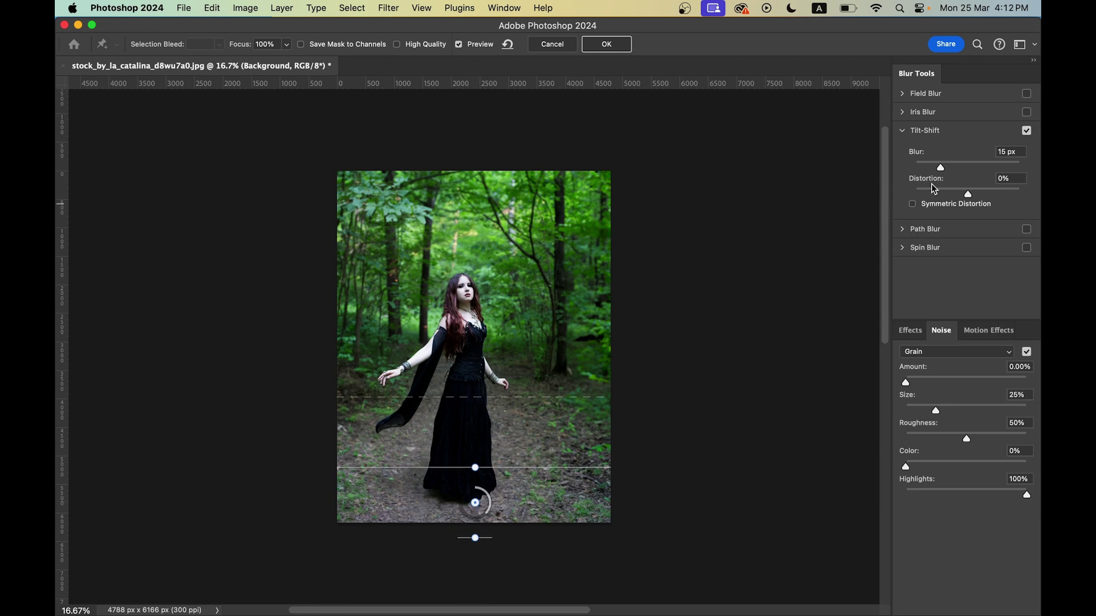
left_click_drag(941, 167, 987, 167)
left_click_drag(985, 169, 984, 169)
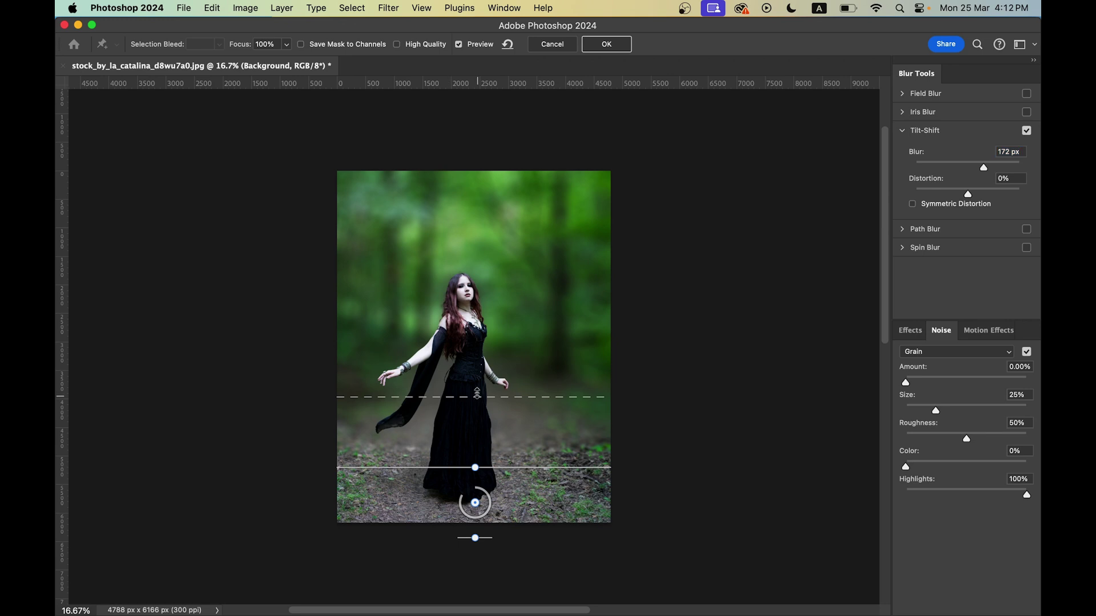
Step: Refine the focus and fade lines near the feet and reduce the blur to 142 px
left_click_drag(477, 395, 482, 326)
left_click_drag(504, 468, 505, 459)
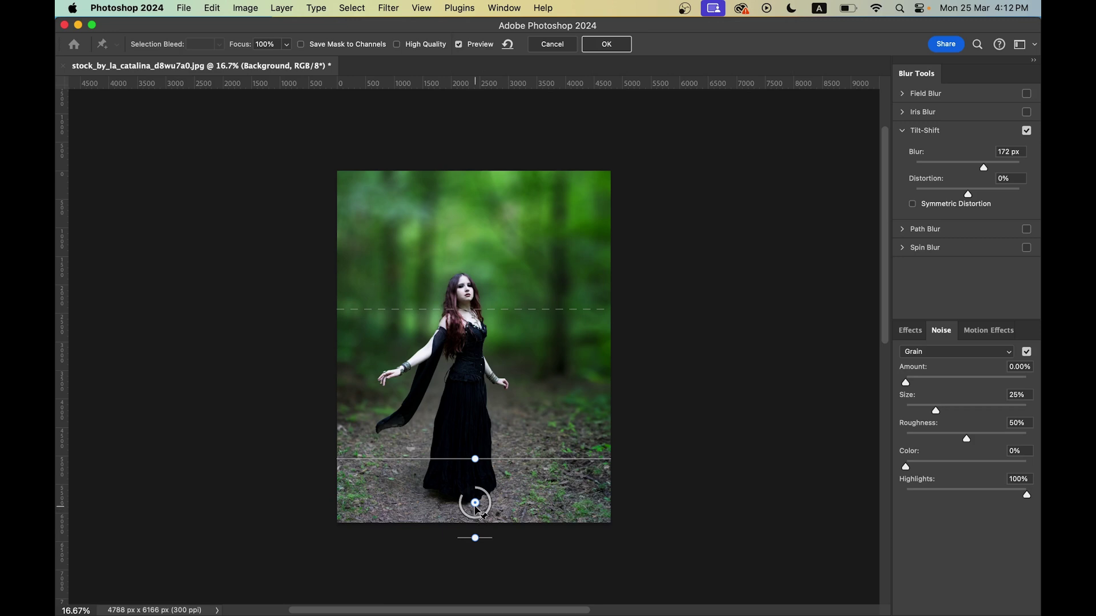
left_click_drag(478, 510, 478, 527)
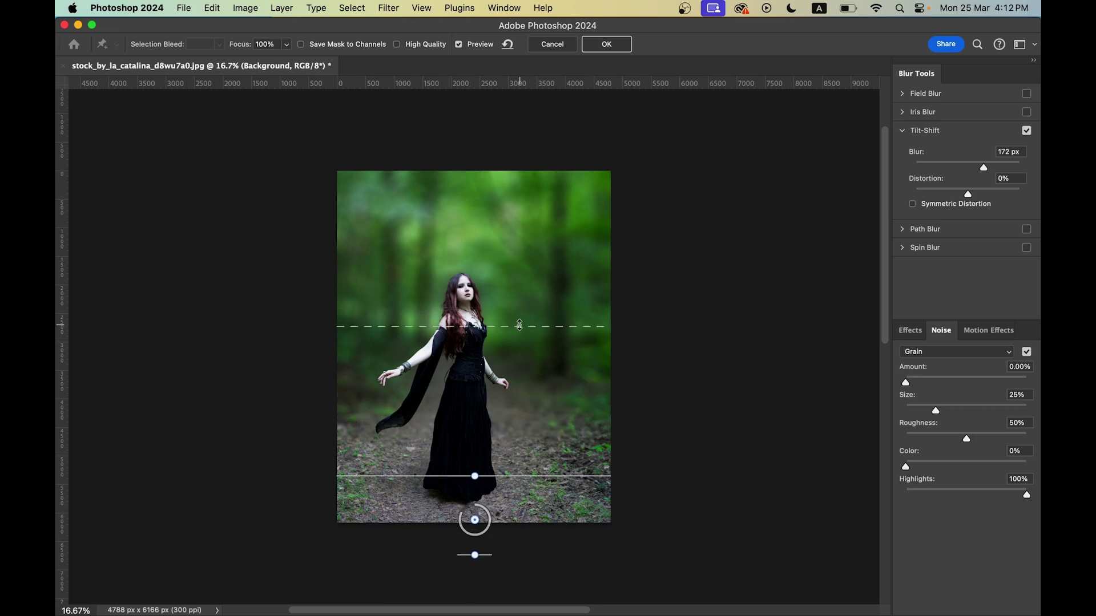
left_click_drag(520, 325, 518, 343)
key("super+0")
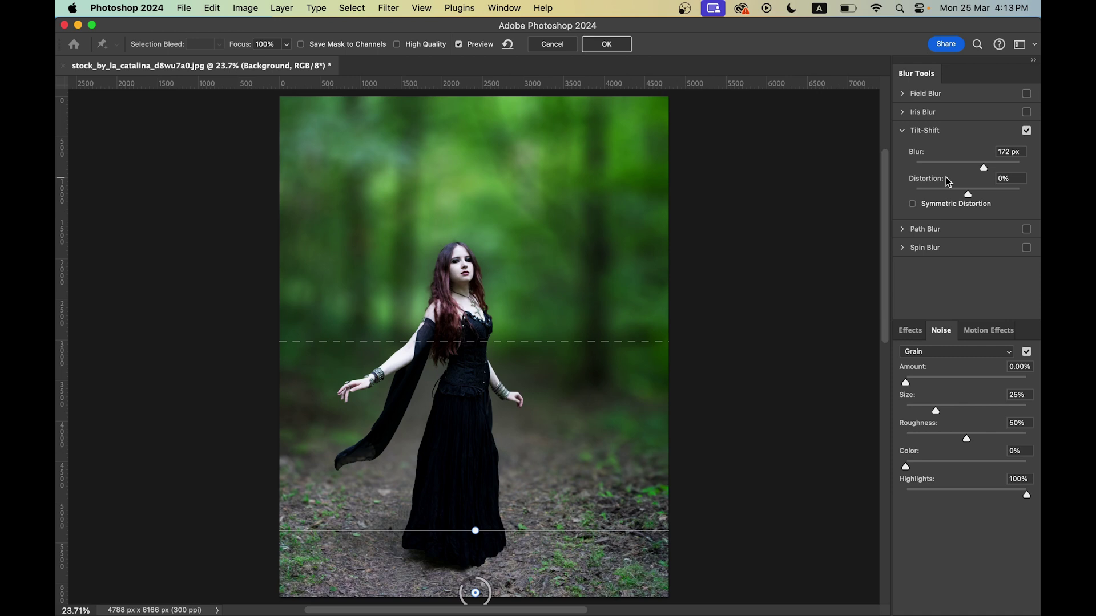
left_click_drag(982, 168, 977, 167)
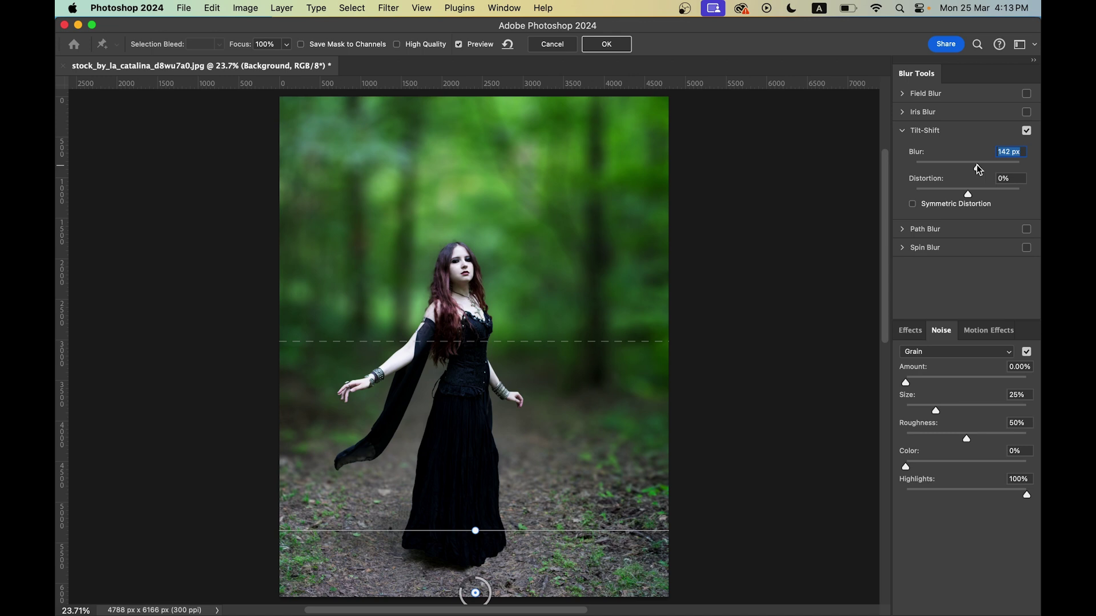
mouse_move(577, 340)
left_mouse_down()
mouse_move(574, 349)
mouse_move(576, 332)
left_mouse_up()
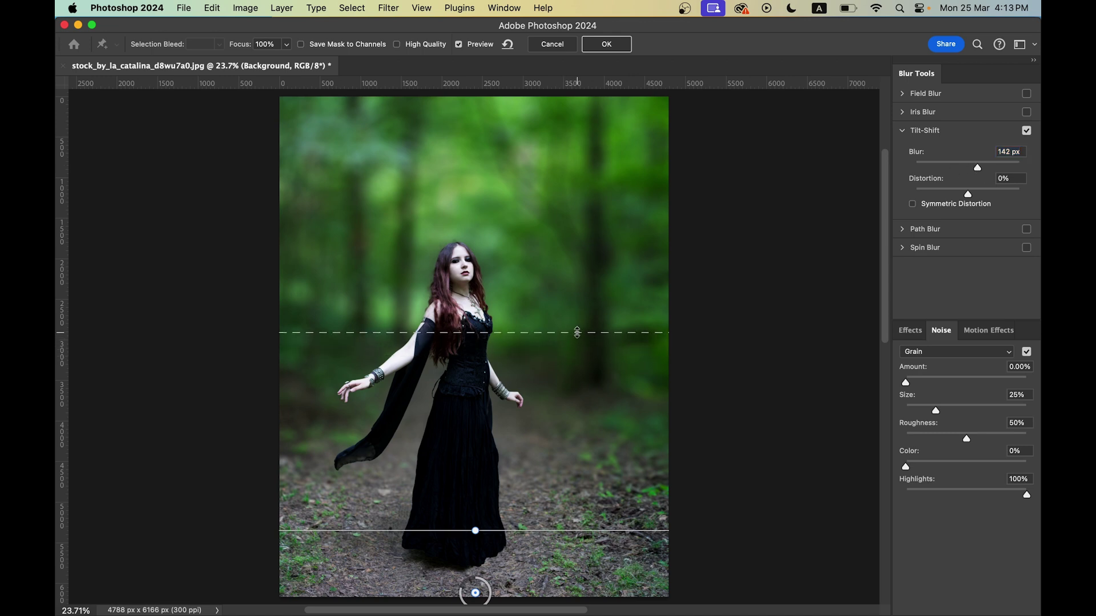
left_click_drag(542, 531, 542, 539)
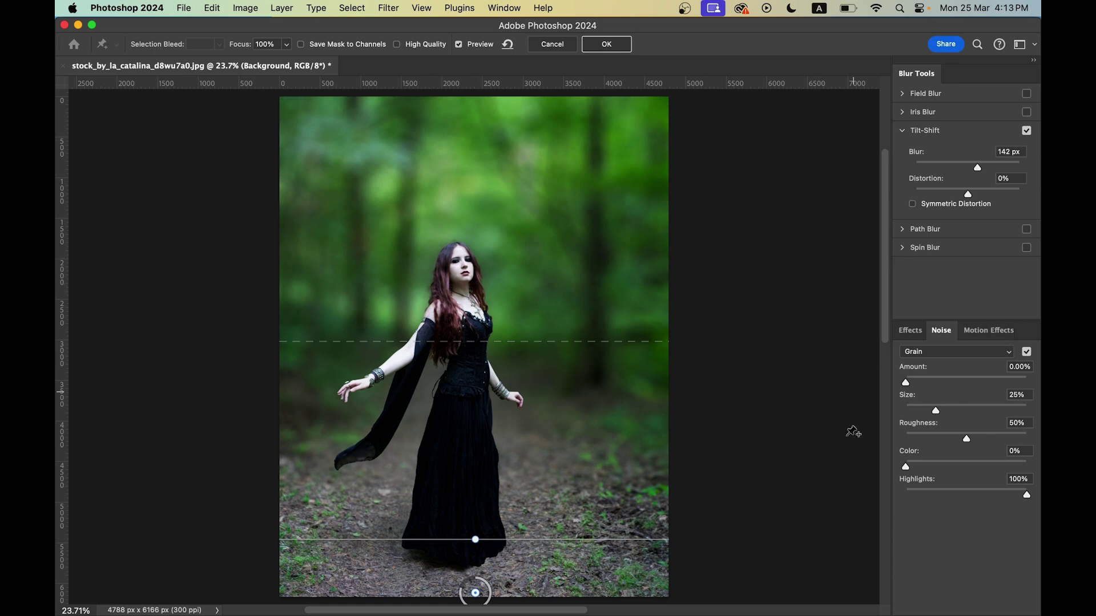
Step: Zoom in on the model and raise the blur's Grain Amount to 19.77%
key("super+equal")
key("super+equal")
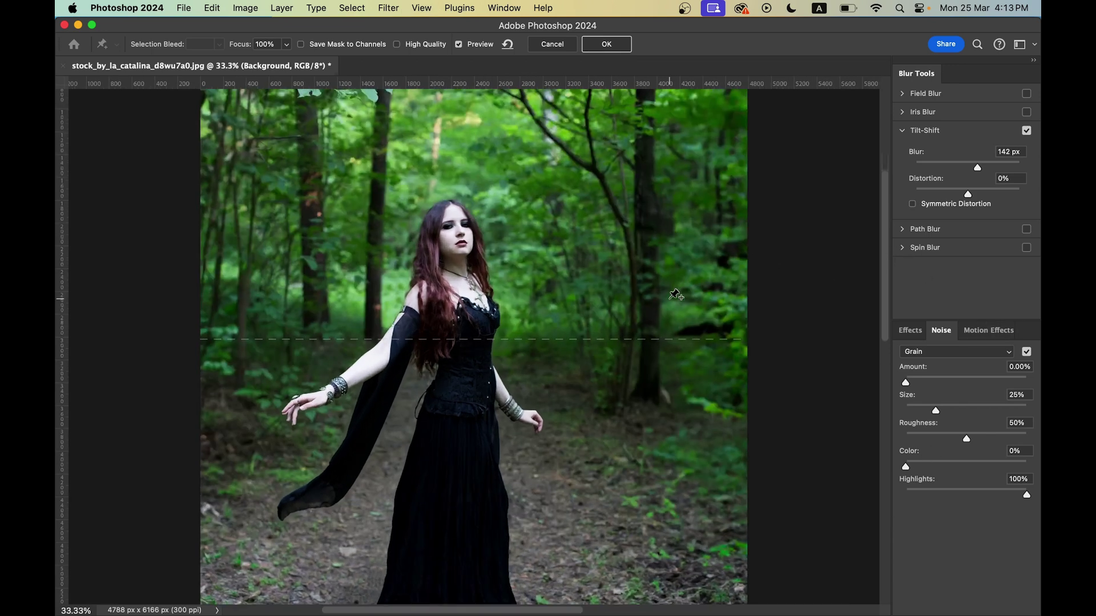
key("super+equal")
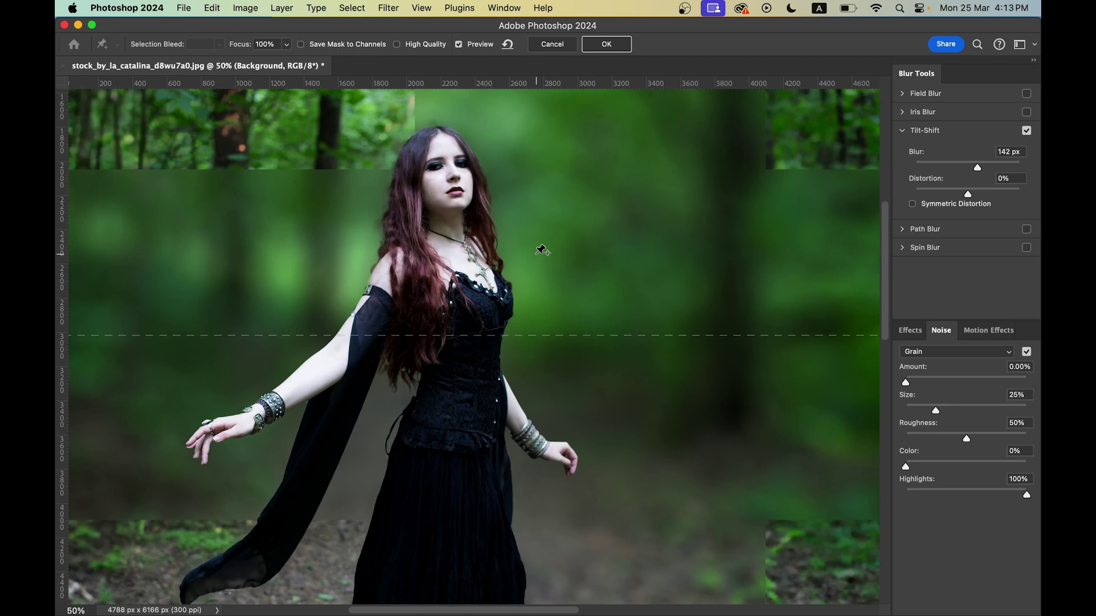
scroll(541, 250, "up", 5)
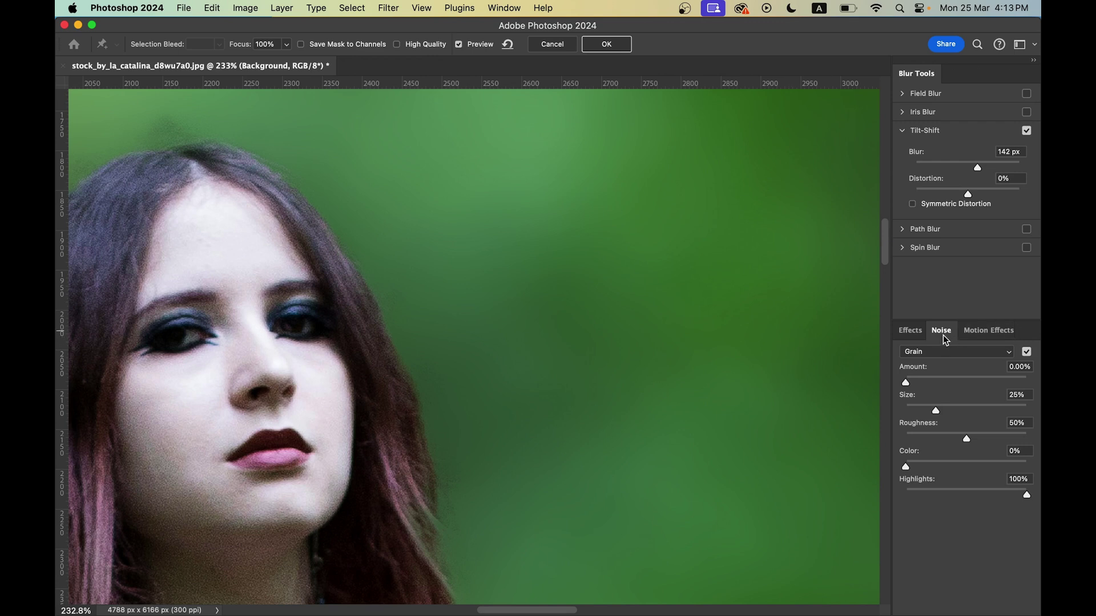
left_click(919, 383)
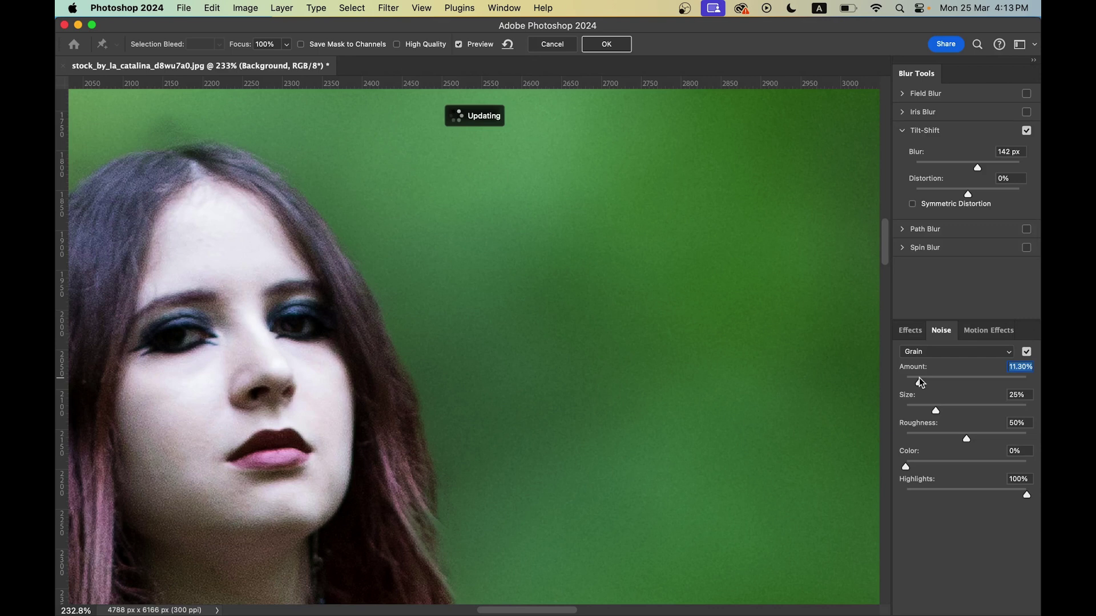
left_click(920, 383)
left_click_drag(920, 383, 925, 382)
left_click_drag(931, 381, 930, 383)
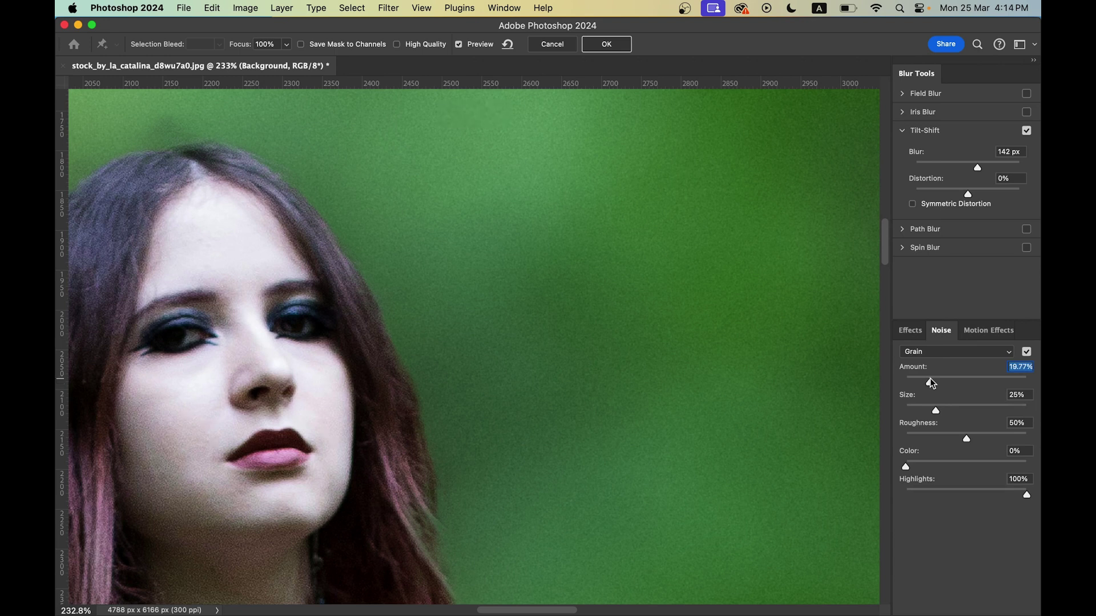
key("super+0")
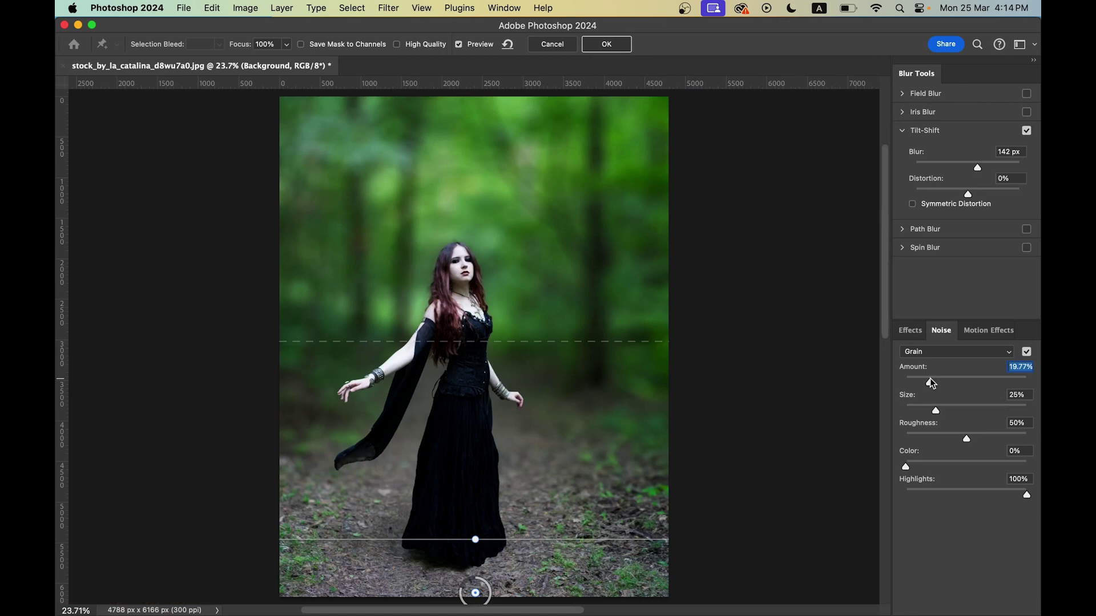
Step: Enable bokeh and set Light Bokeh to 43% with a Light Range of 192–198
left_click(913, 336)
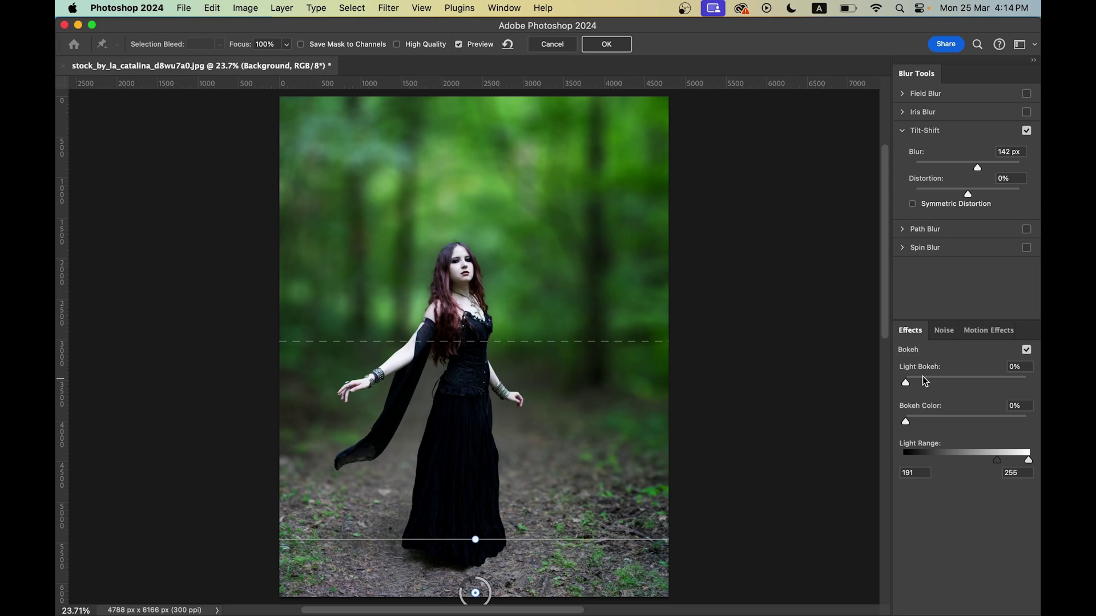
left_click_drag(924, 381, 975, 382)
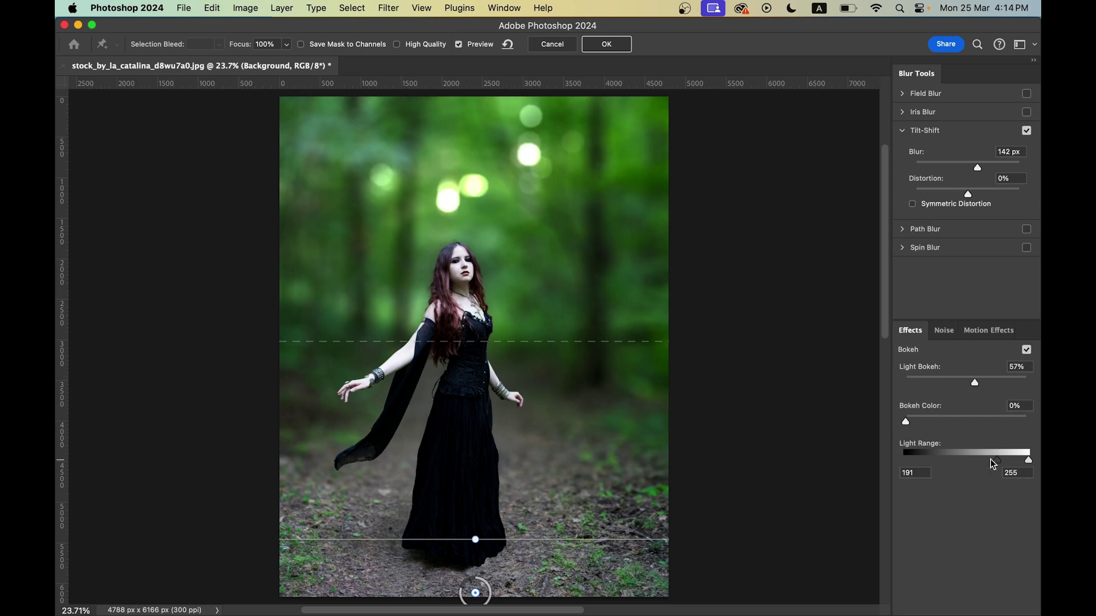
left_click(987, 381)
mouse_move(1028, 464)
left_mouse_down()
mouse_move(1008, 465)
mouse_move(1030, 462)
left_mouse_up()
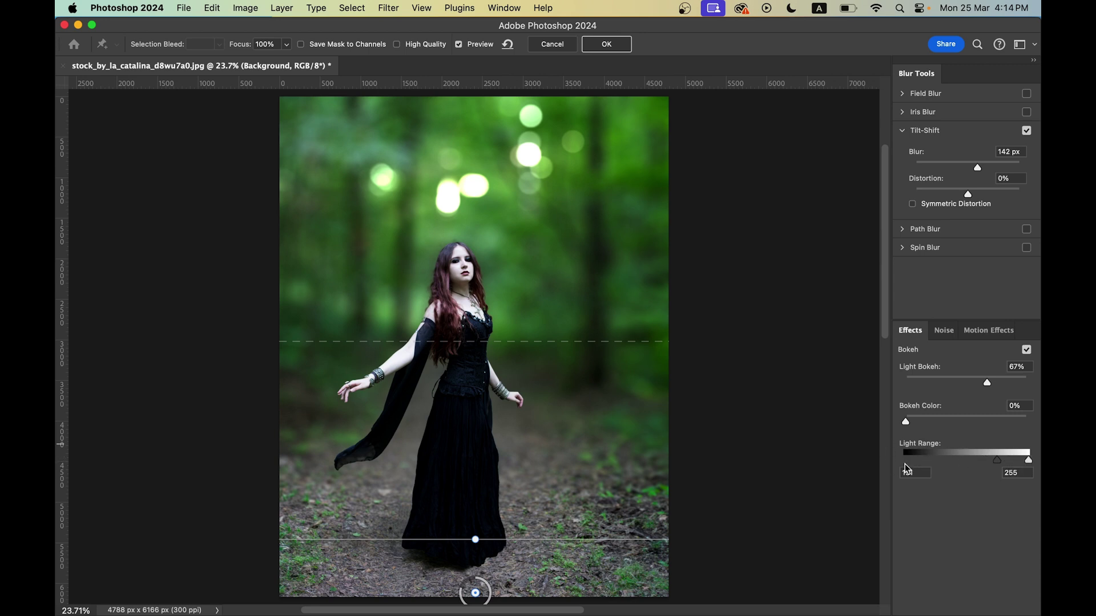
mouse_move(993, 464)
left_mouse_down()
mouse_move(909, 464)
mouse_move(991, 461)
left_mouse_up()
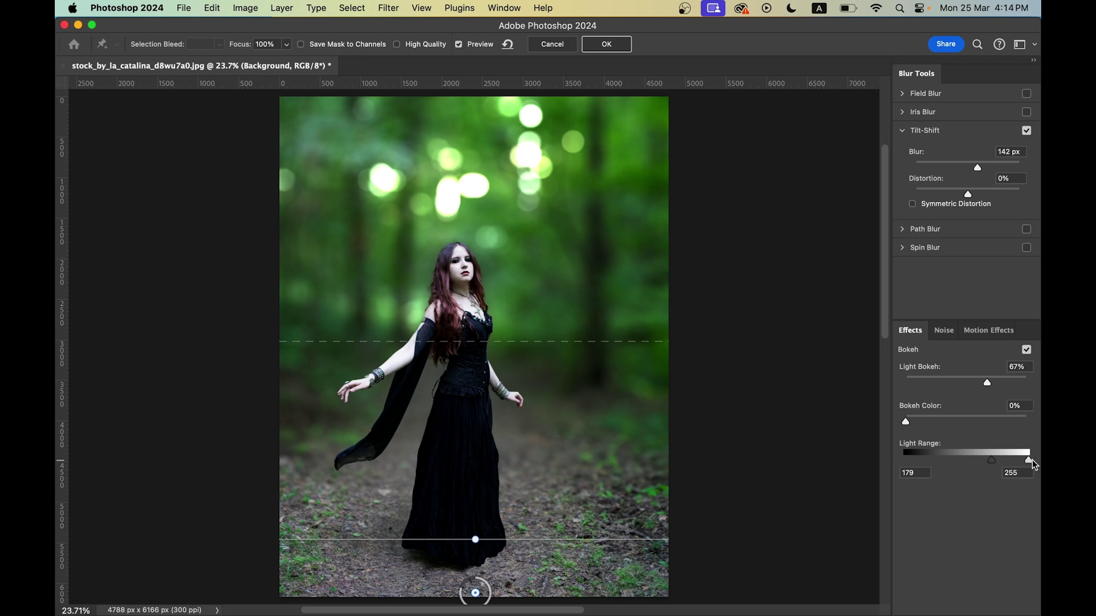
left_click_drag(1030, 463, 995, 464)
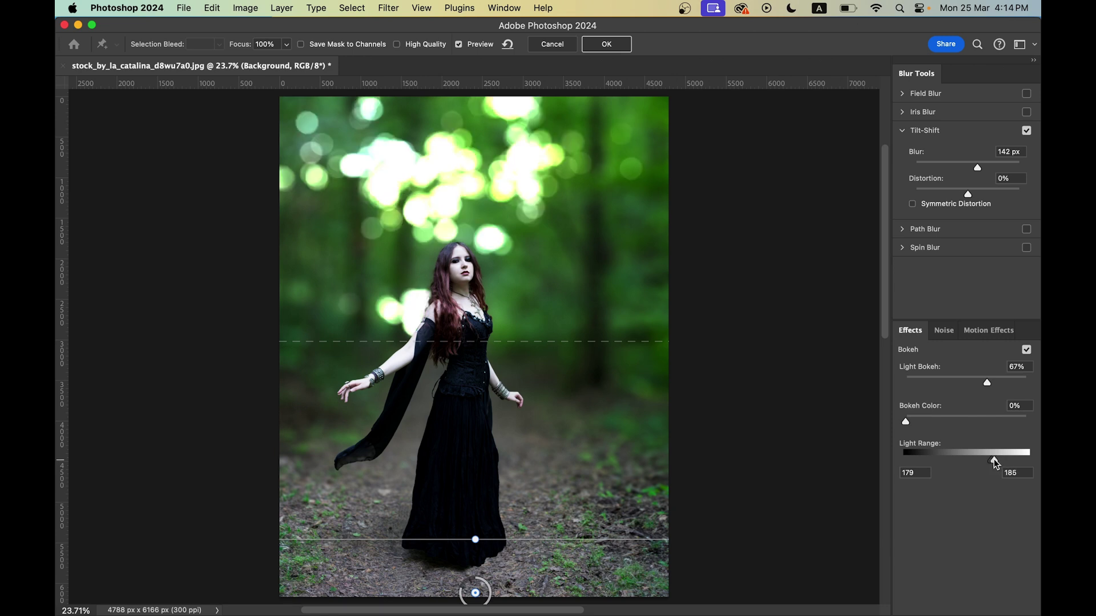
left_click(942, 379)
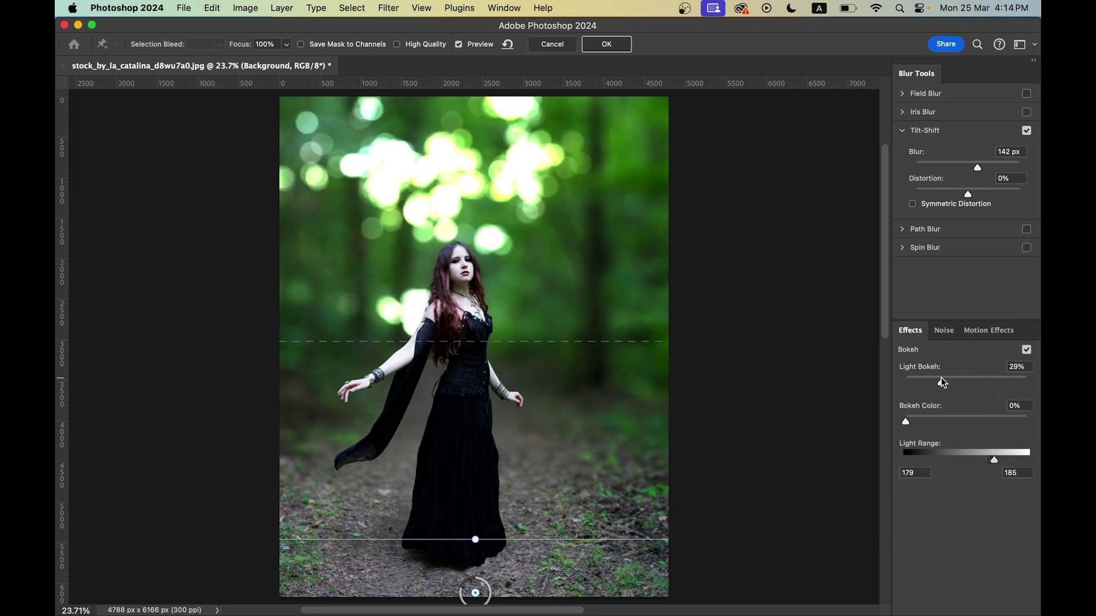
left_click_drag(942, 381, 958, 382)
left_click_drag(994, 461, 999, 464)
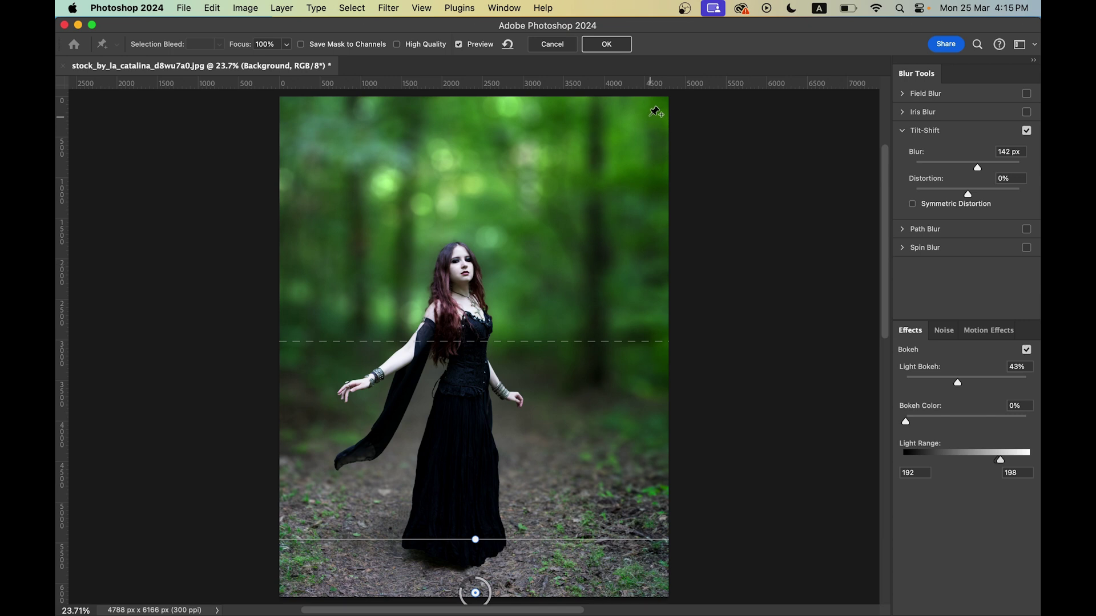
Step: Commit the Tilt-Shift blur, compare with the model hidden, then select the Model layer with the Move tool
left_click(597, 47)
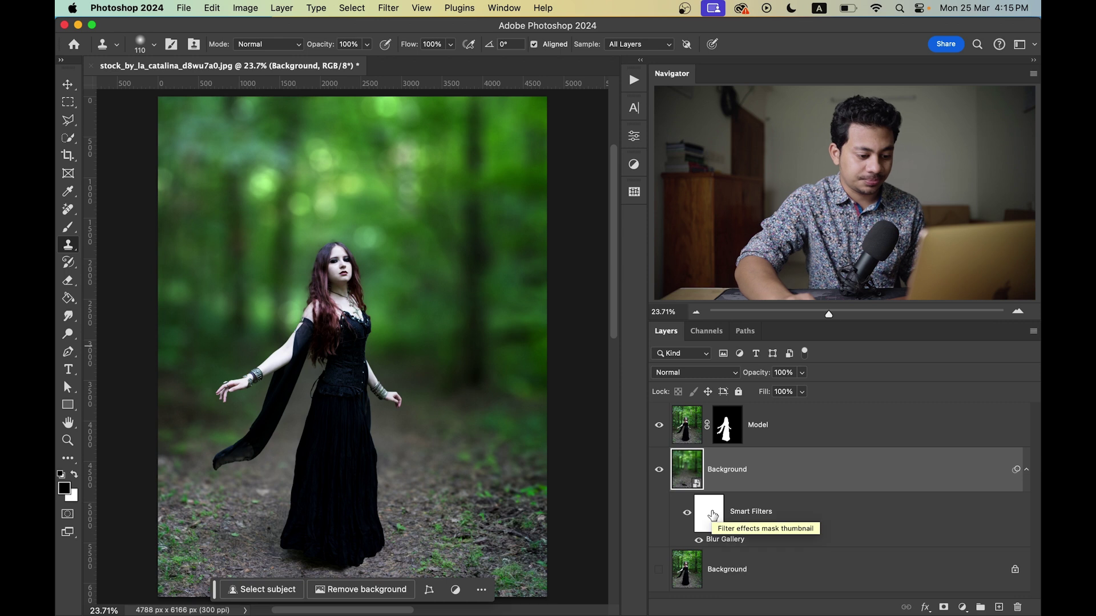
left_click(659, 432)
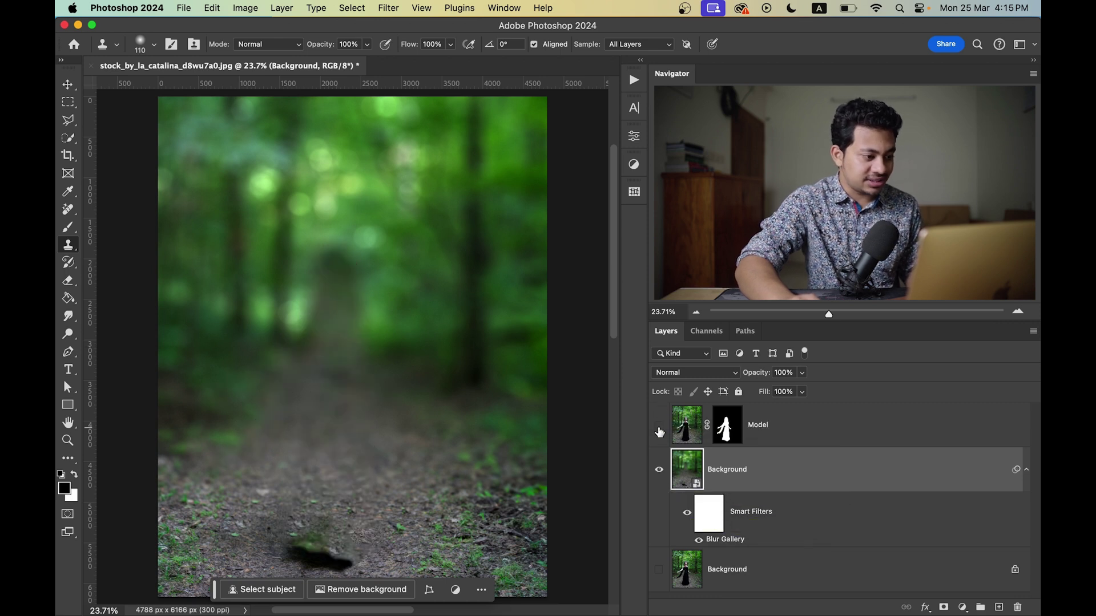
left_click(657, 470)
left_click(657, 470)
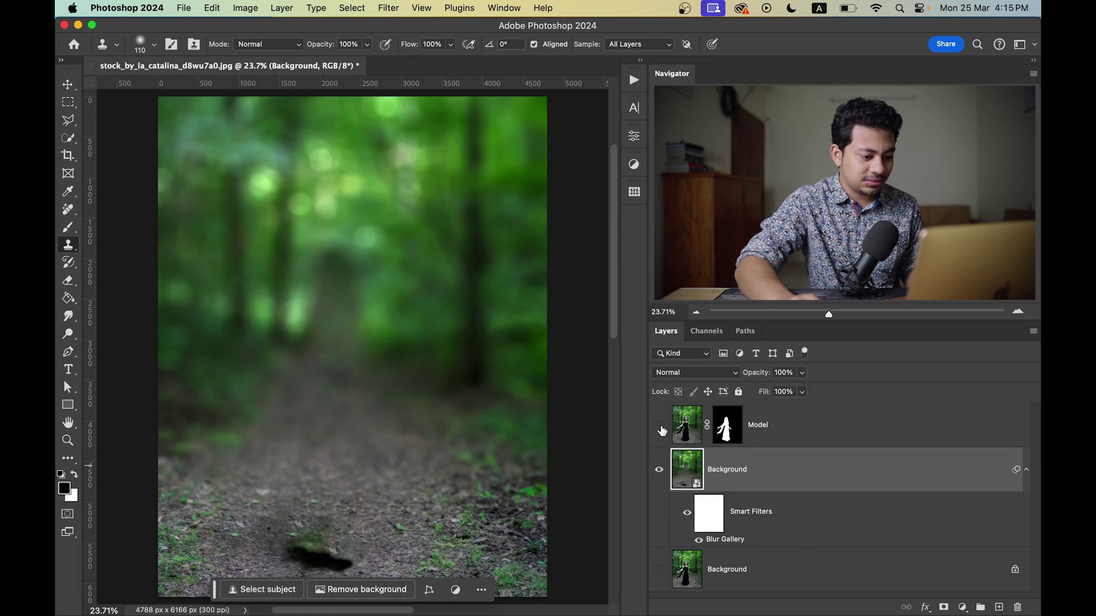
left_click(659, 425)
left_click(659, 425)
left_click(659, 426)
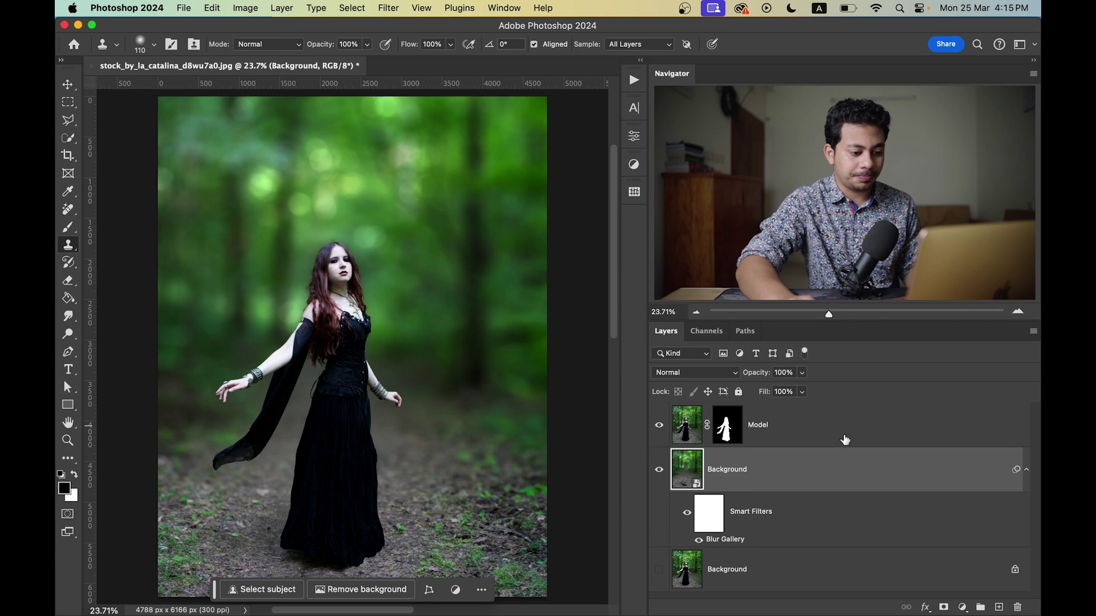
left_click(844, 440)
key("v")
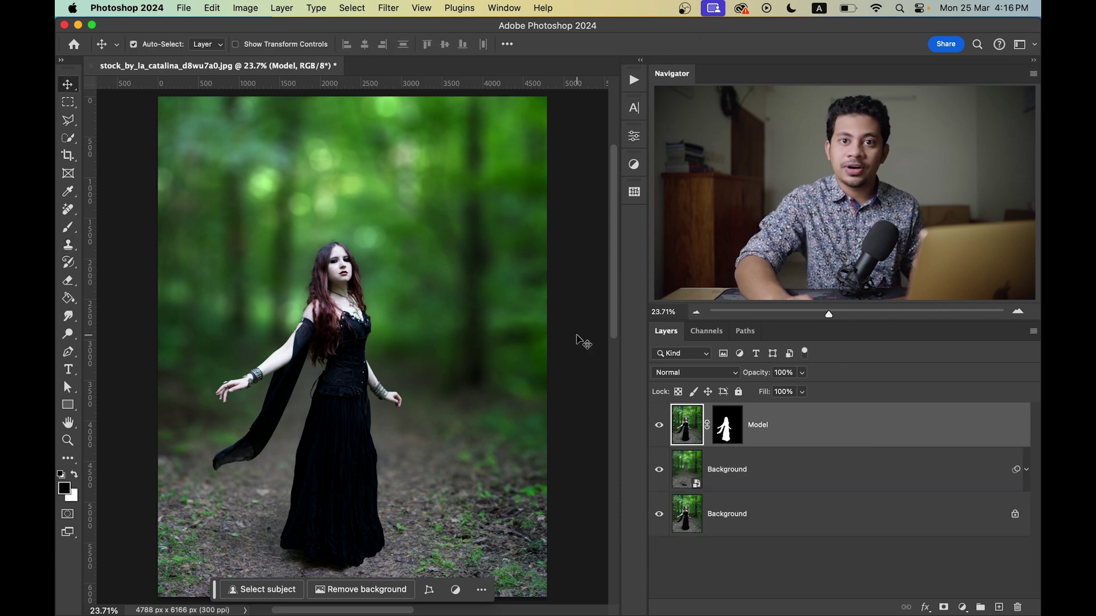
Step: Add a Channel Mixer adjustment layer using the Autumn color preset
left_click(962, 607)
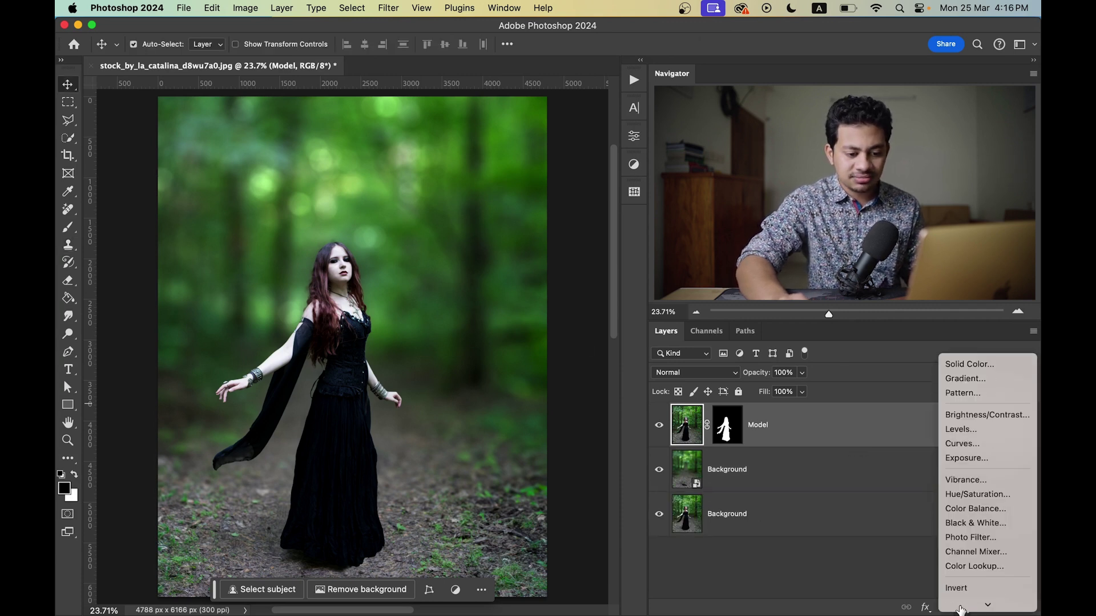
mouse_move(960, 608)
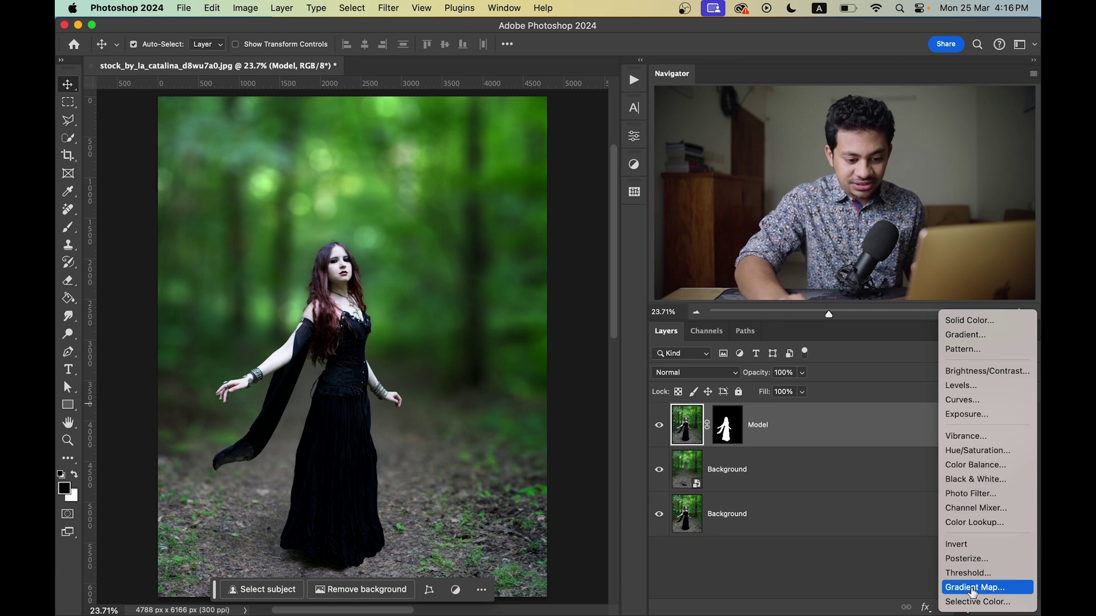
left_click(989, 513)
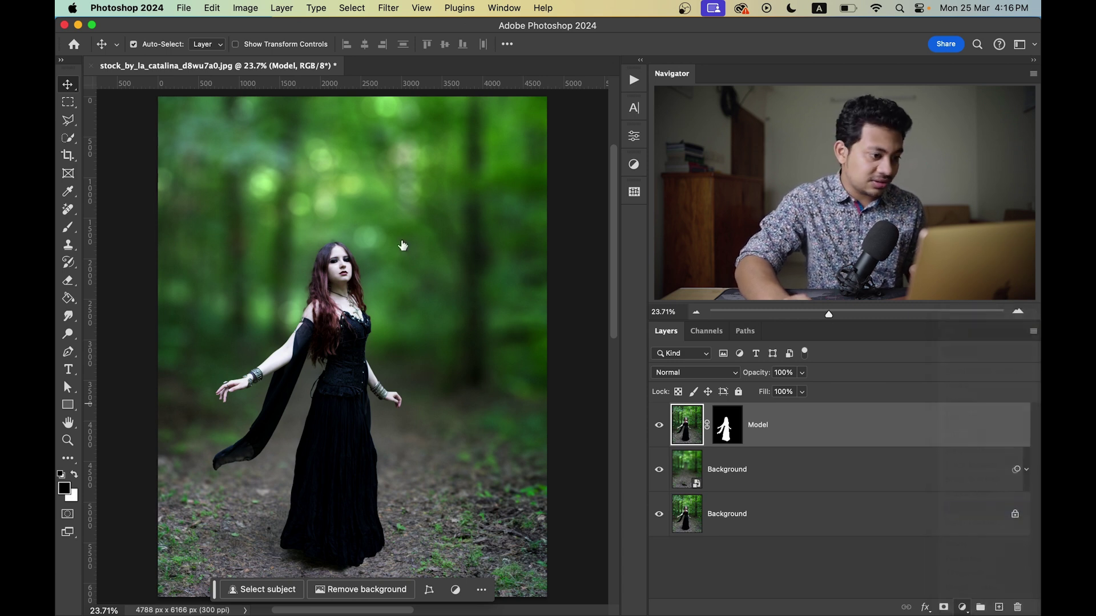
left_click(515, 176)
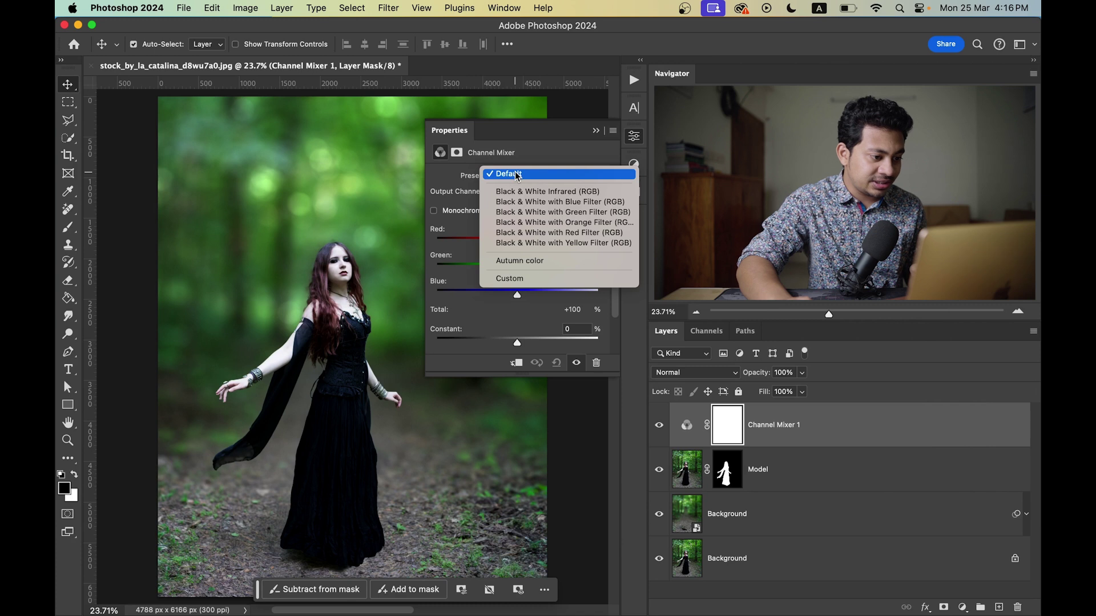
left_click(531, 264)
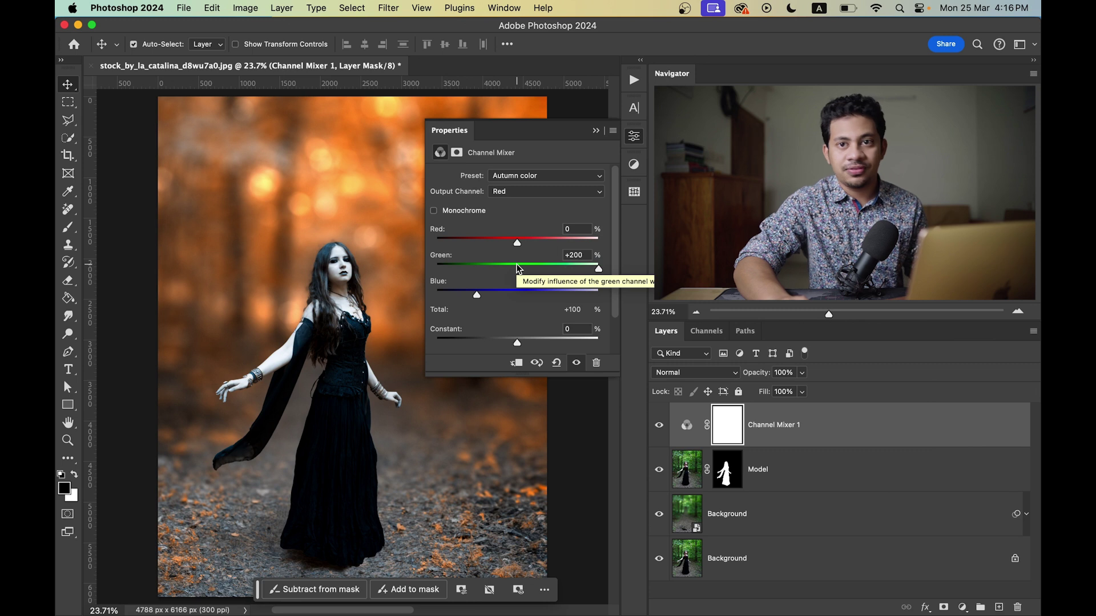
left_click(635, 140)
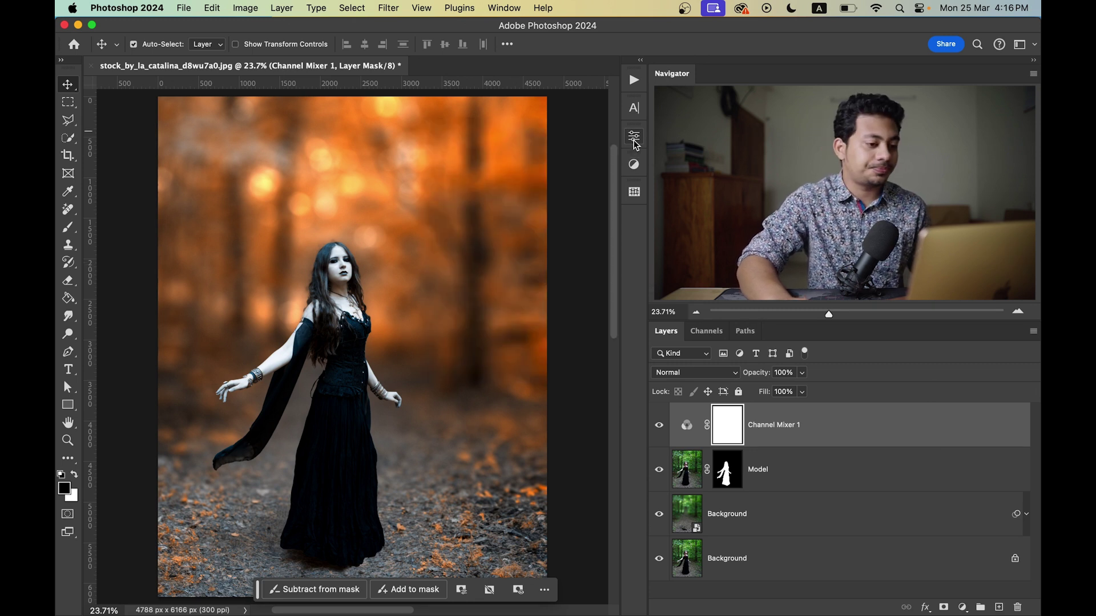
Step: Toggle the orange Channel Mixer grade on and off to judge its effect on the model
left_click(659, 425)
left_click(659, 425)
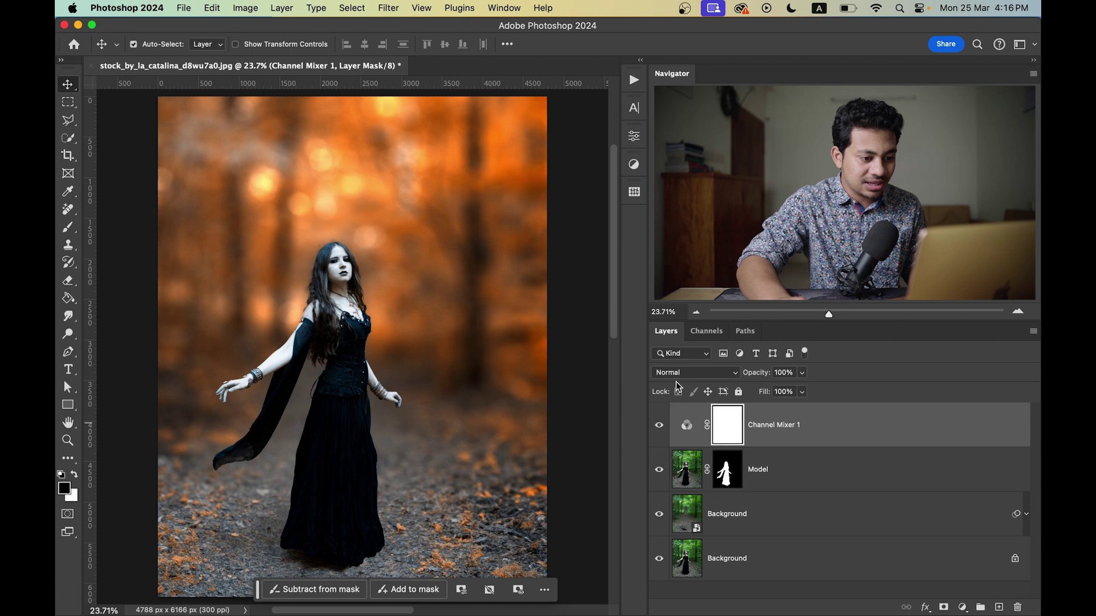
scroll(322, 257, "up", 1)
scroll(323, 259, "up", 5)
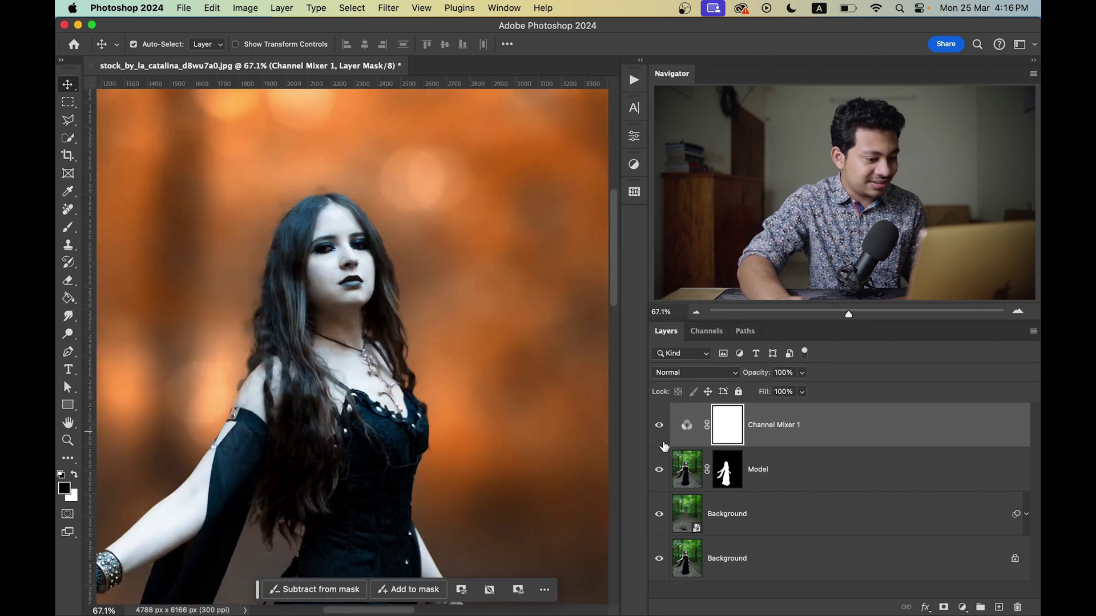
left_click(660, 427)
left_click(660, 426)
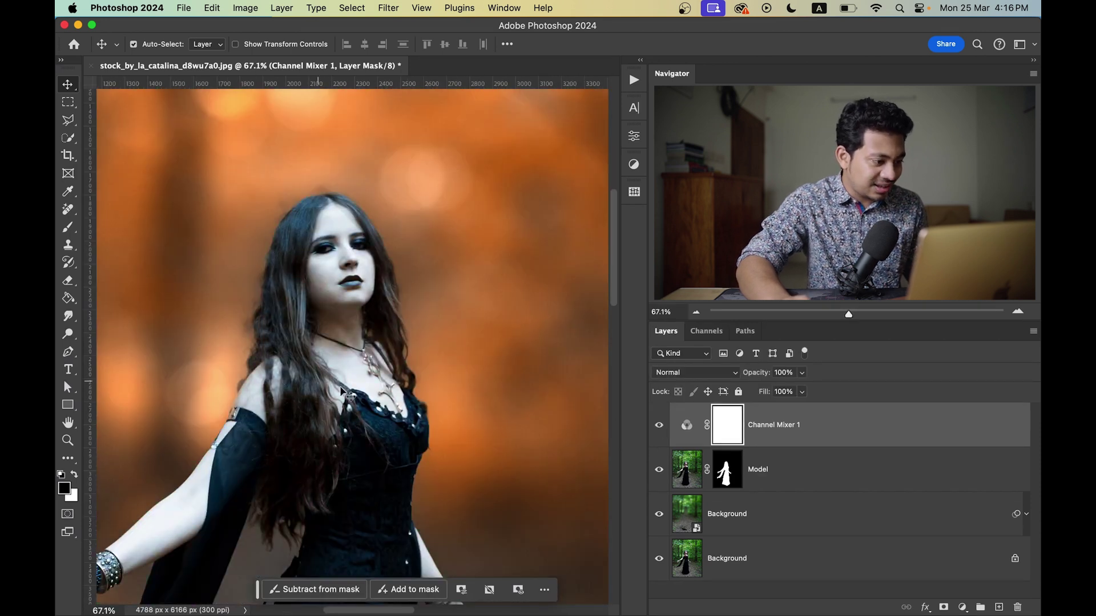
left_click(659, 426)
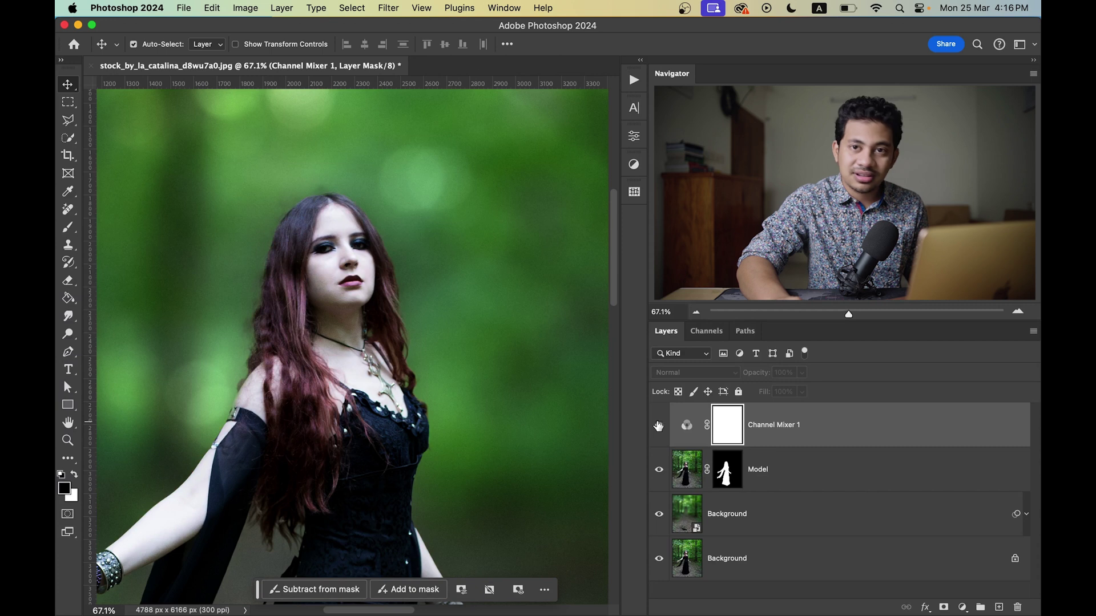
left_click(658, 426)
scroll(371, 327, "down", 2)
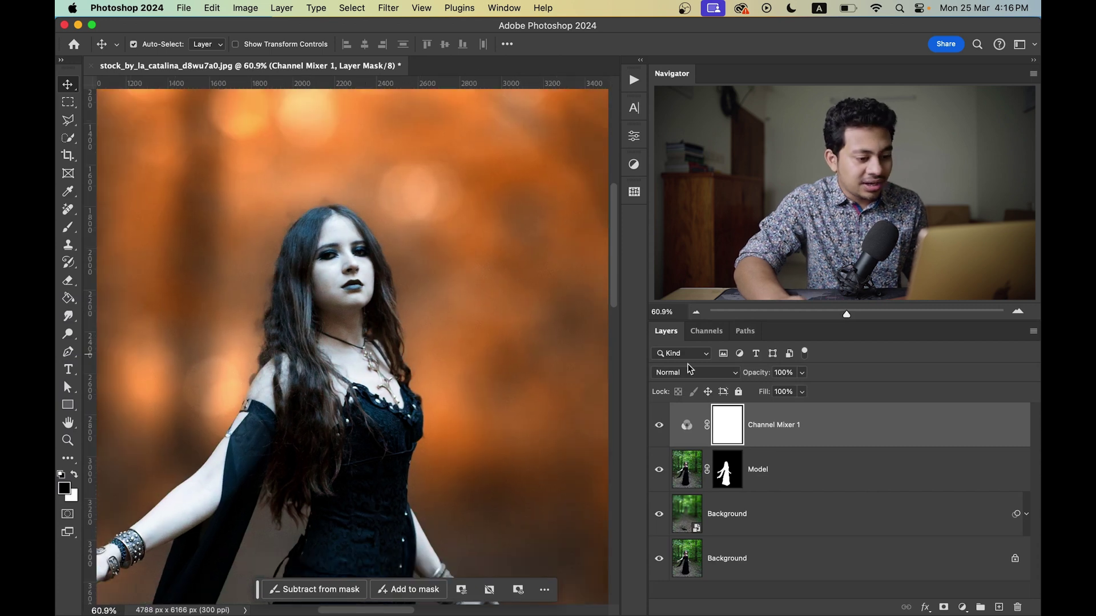
Step: Set the Channel Mixer layer's blend mode to Lighten and compare the result
left_click(720, 379)
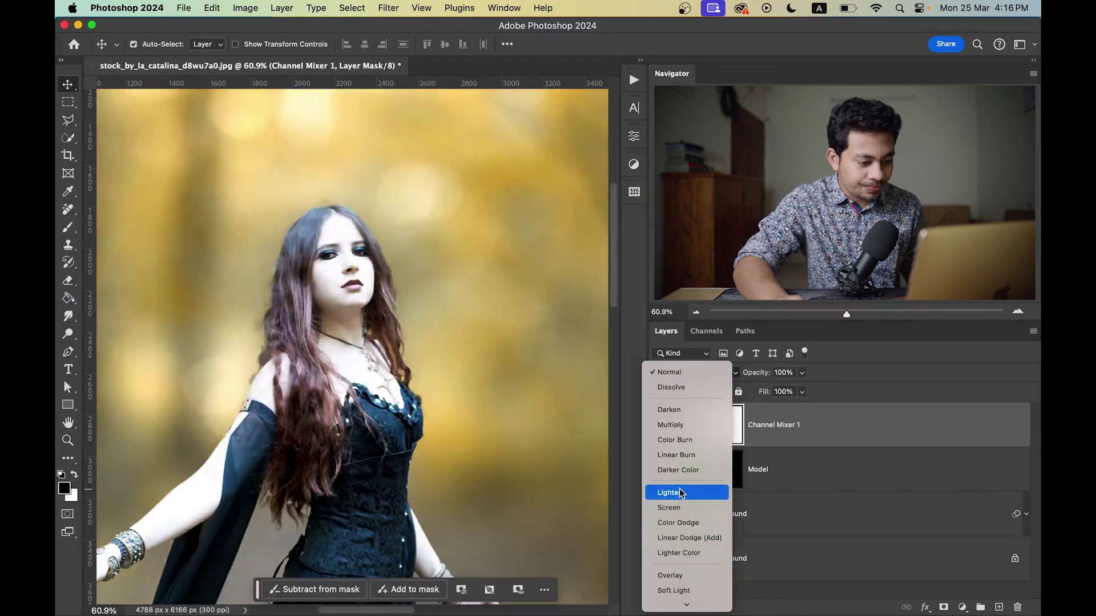
left_click(681, 493)
left_click(658, 427)
left_click(658, 427)
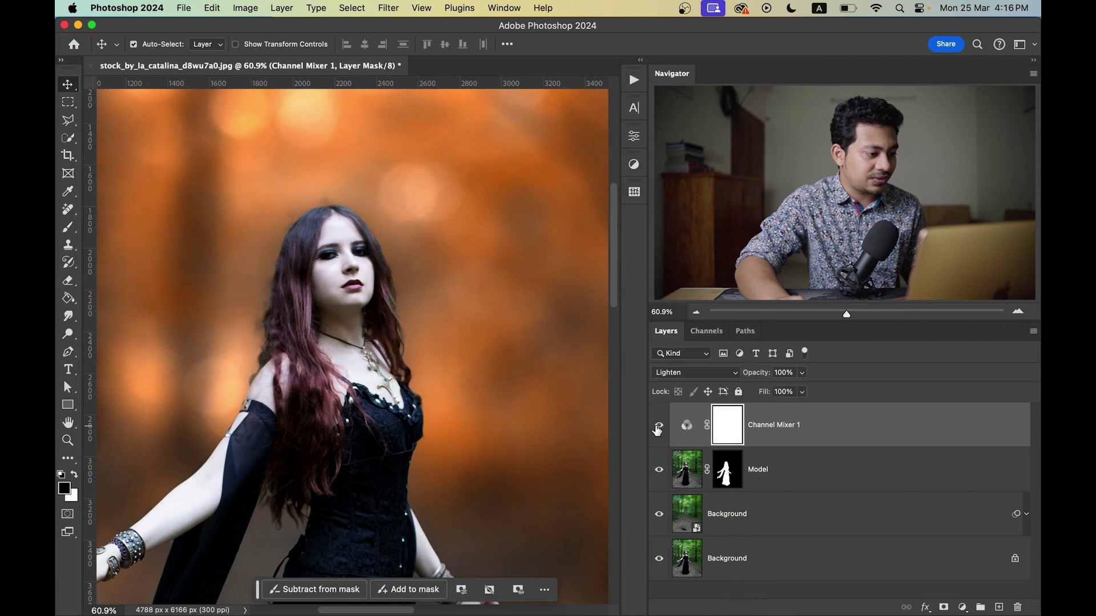
key("super+minus")
key("super+minus")
key("super+minus")
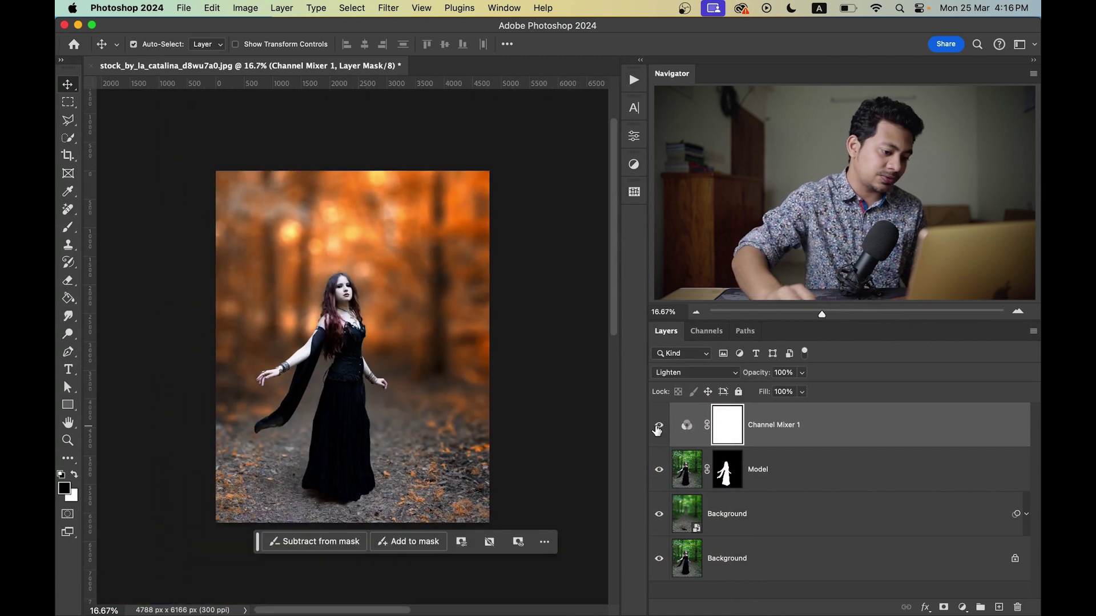
left_click(659, 426)
left_click(657, 426)
left_click(657, 427)
left_click(657, 427)
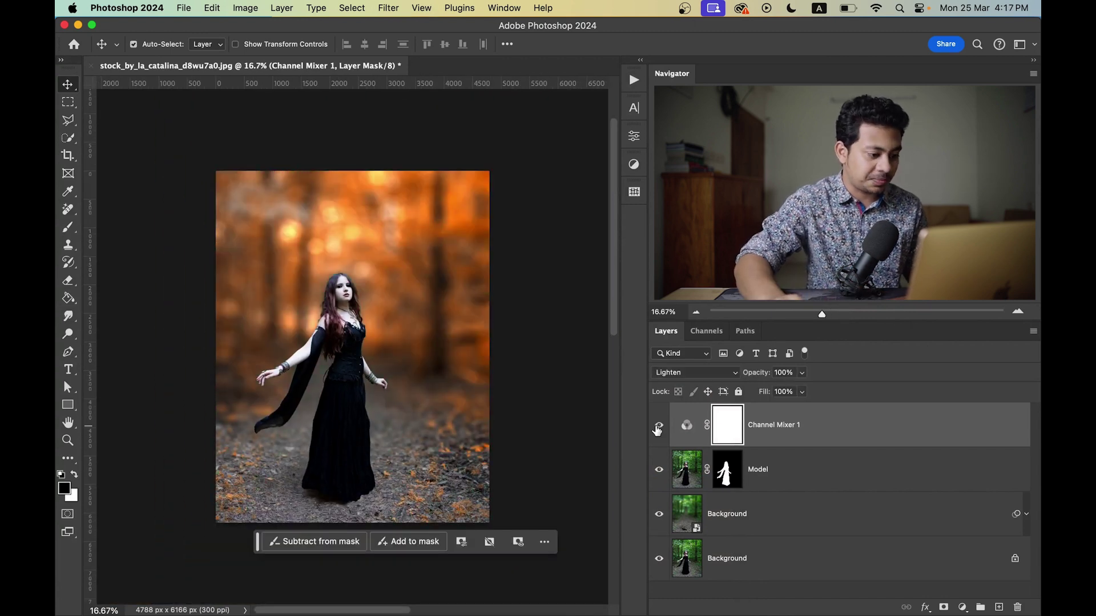
left_click(838, 428)
left_click(962, 607)
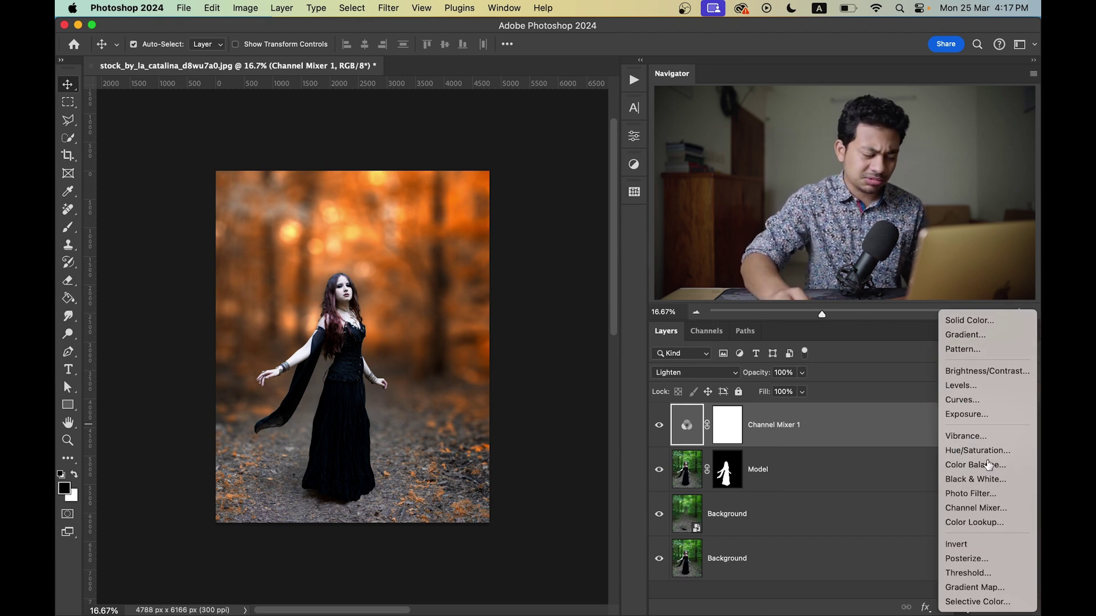
Step: Add a Color Balance layer warming the shadows to Cyan-Red +9, Magenta-Green -4
left_click(988, 466)
scroll(261, 194, "right", 3)
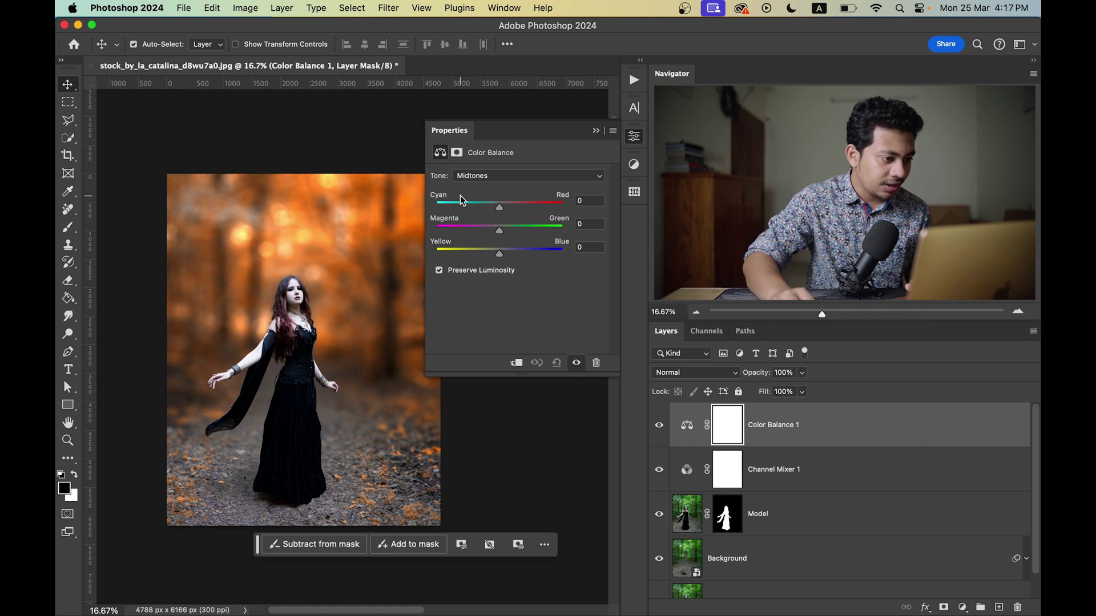
left_click(502, 176)
left_click(503, 162)
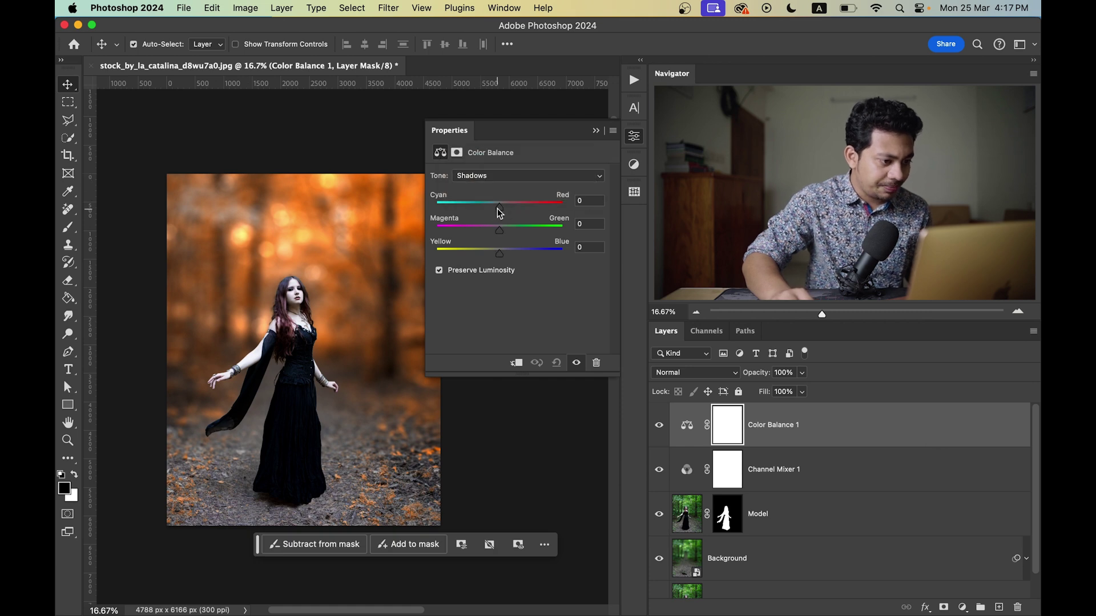
left_click_drag(500, 212, 510, 214)
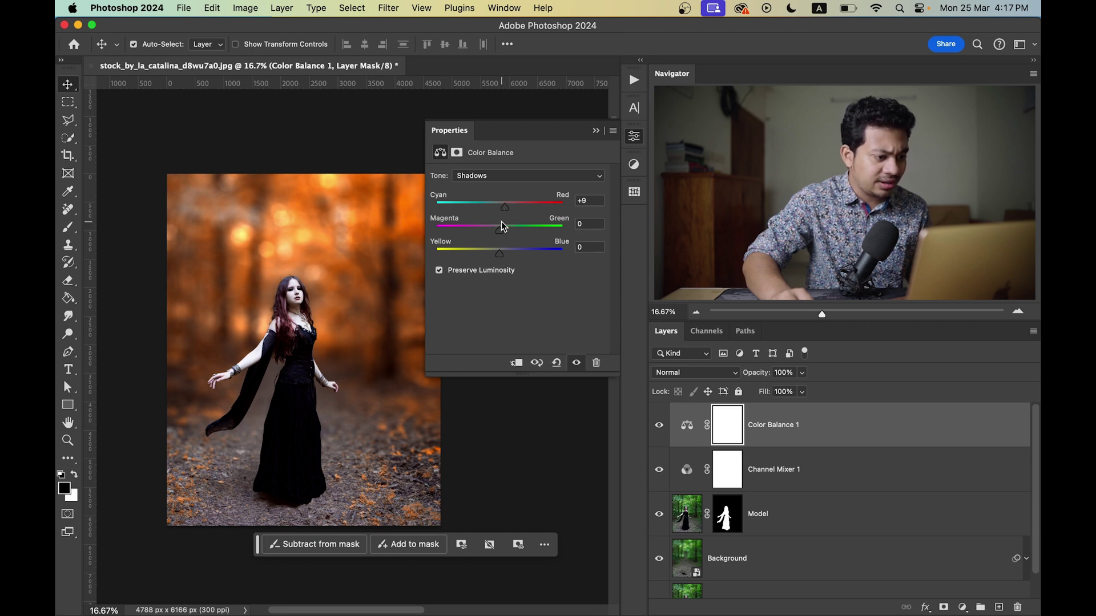
left_click_drag(500, 230, 499, 238)
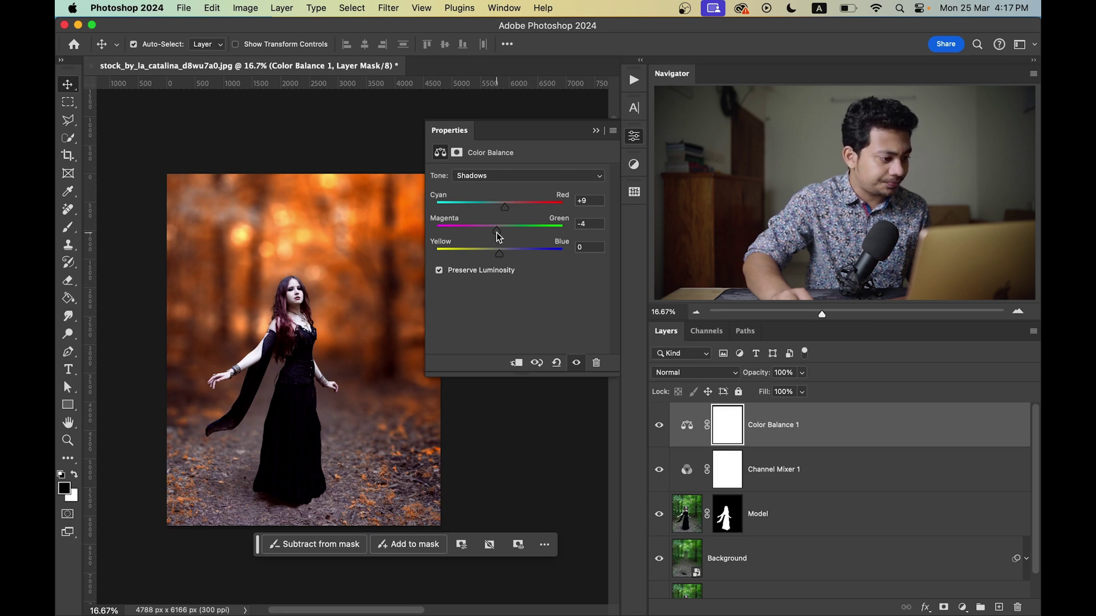
Step: Set the midtones to Cyan-Red +4 and Magenta-Green -6
left_click(524, 178)
left_click(509, 191)
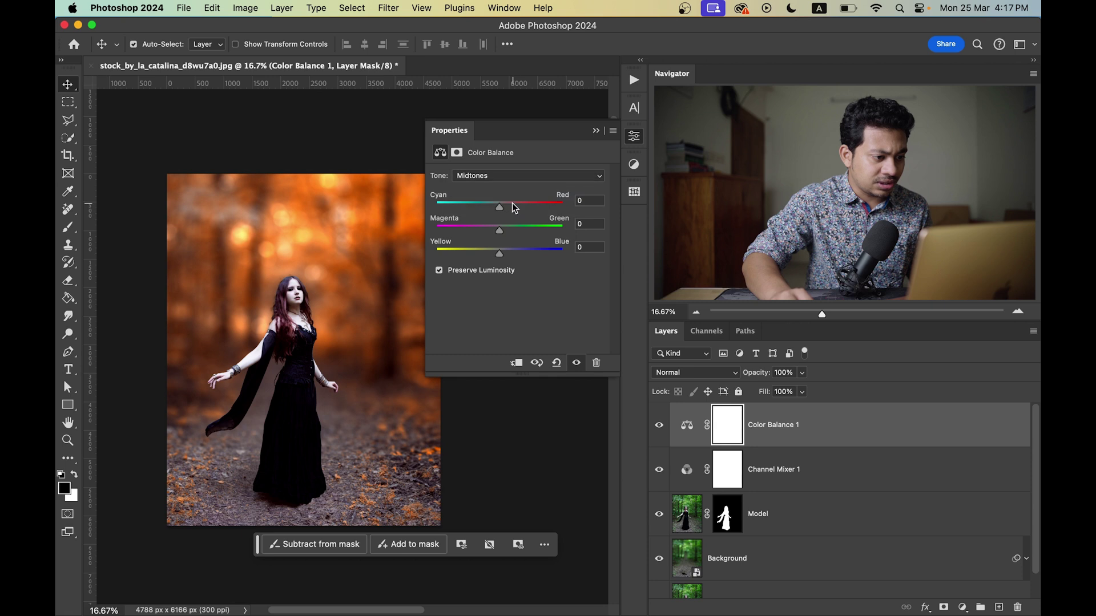
mouse_move(501, 206)
left_mouse_down()
mouse_move(492, 210)
mouse_move(506, 214)
left_mouse_up()
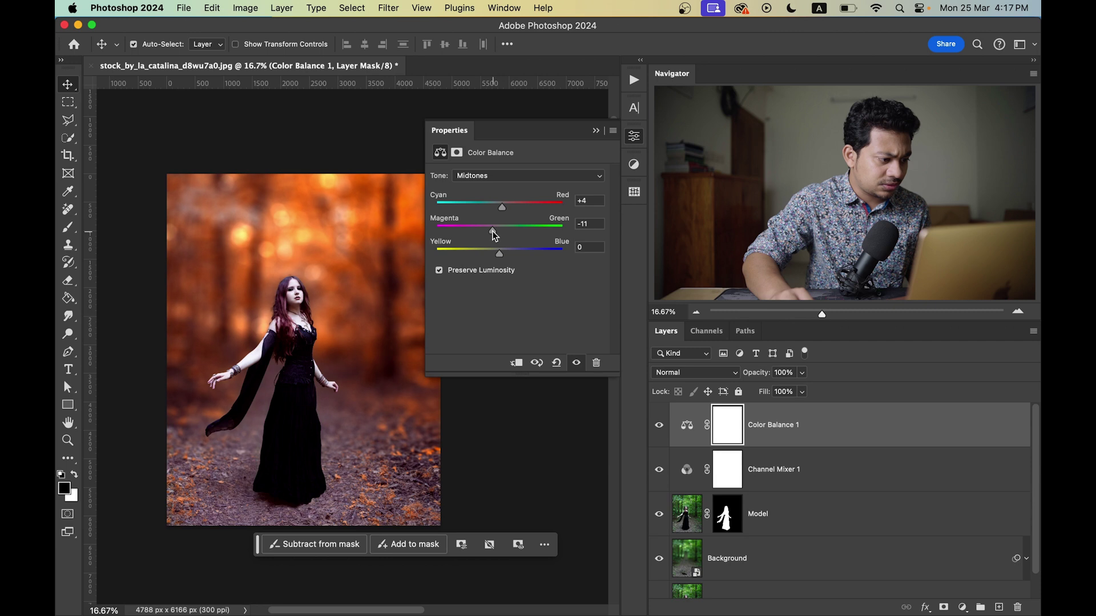
left_click_drag(492, 231, 494, 232)
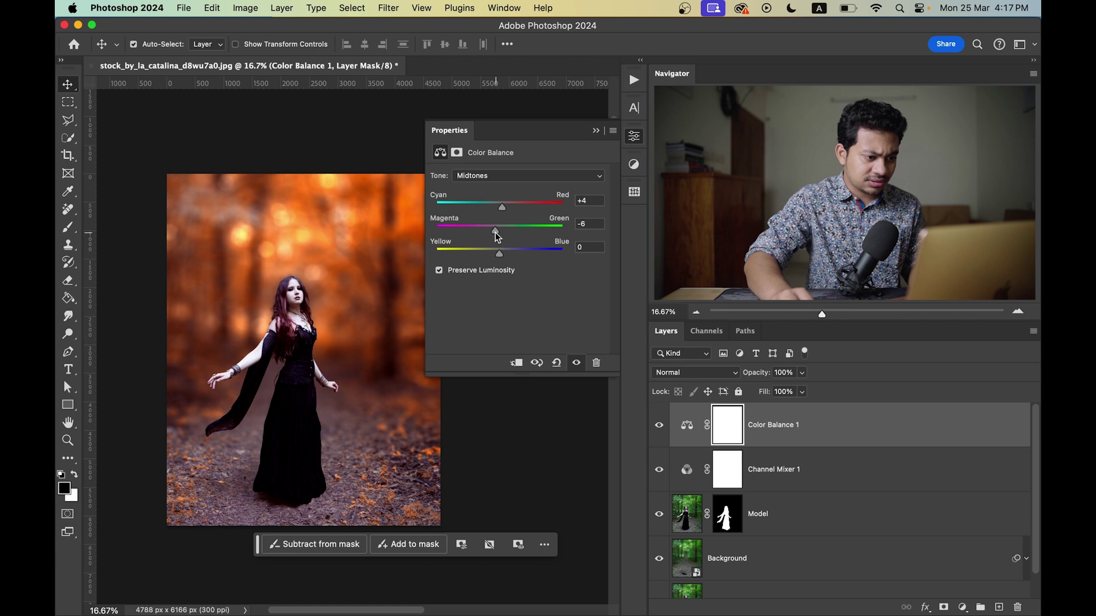
Step: Close the Color Balance properties and toggle Color Balance 1 on and off to compare the grade
left_click(634, 136)
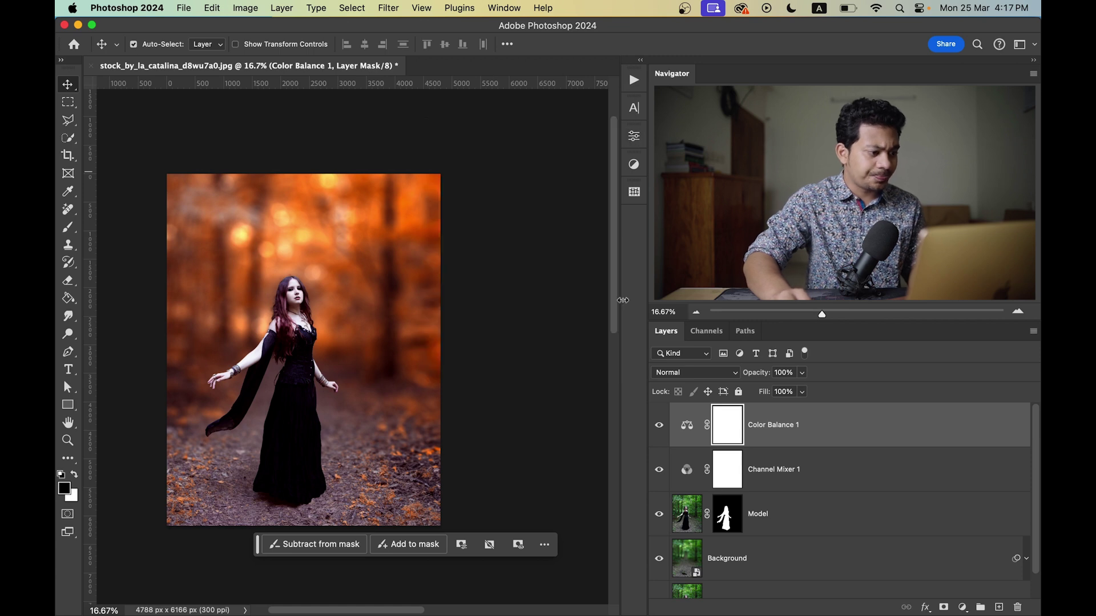
left_click(659, 427)
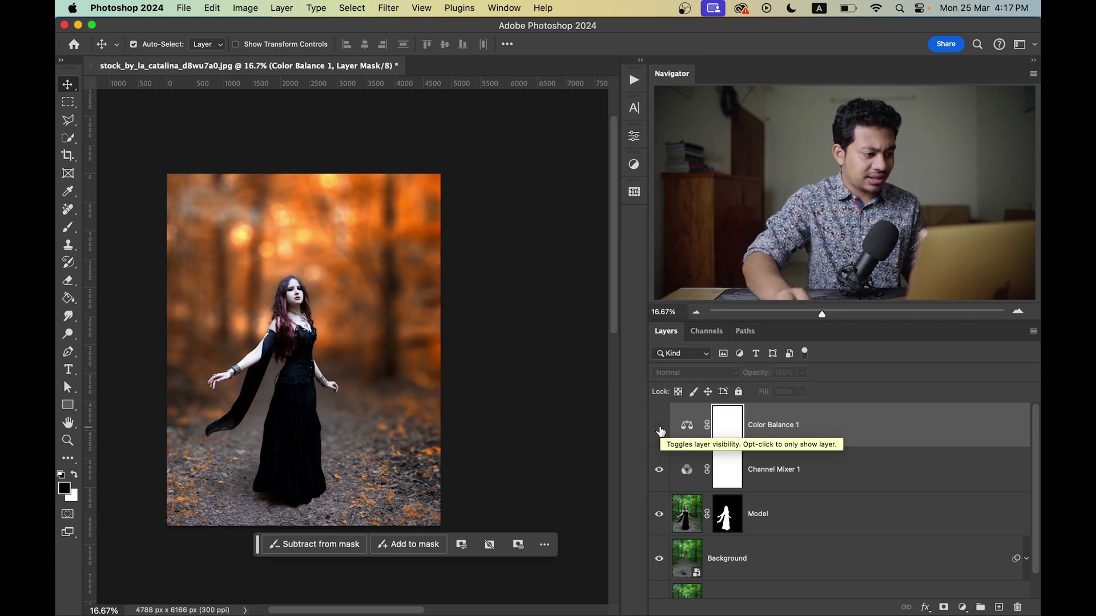
left_click(659, 427)
left_click(660, 427)
left_click(660, 427)
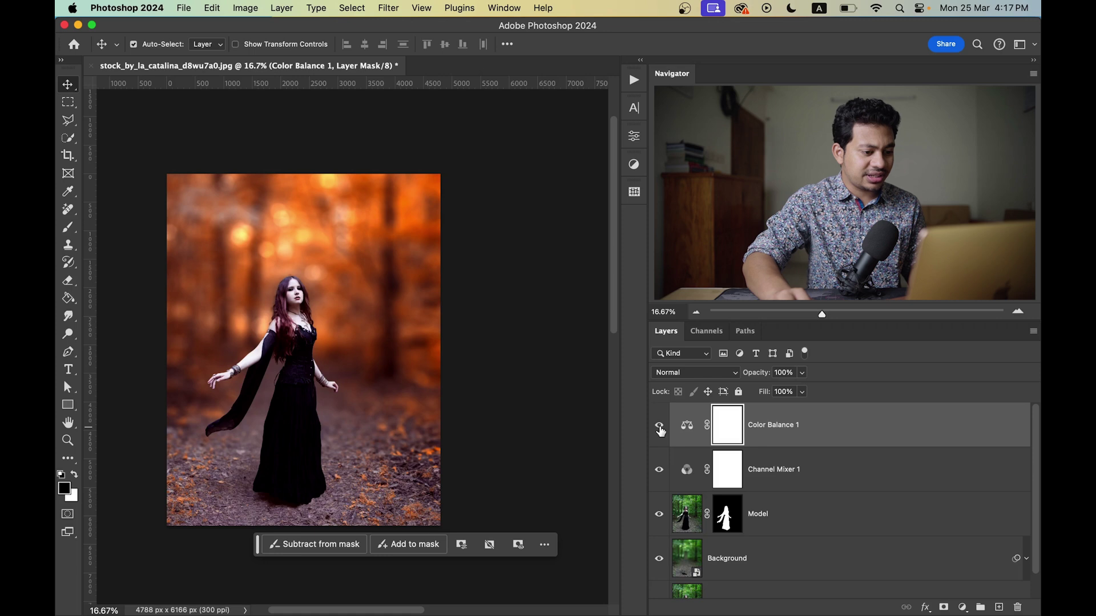
left_click(660, 427)
left_click(659, 426)
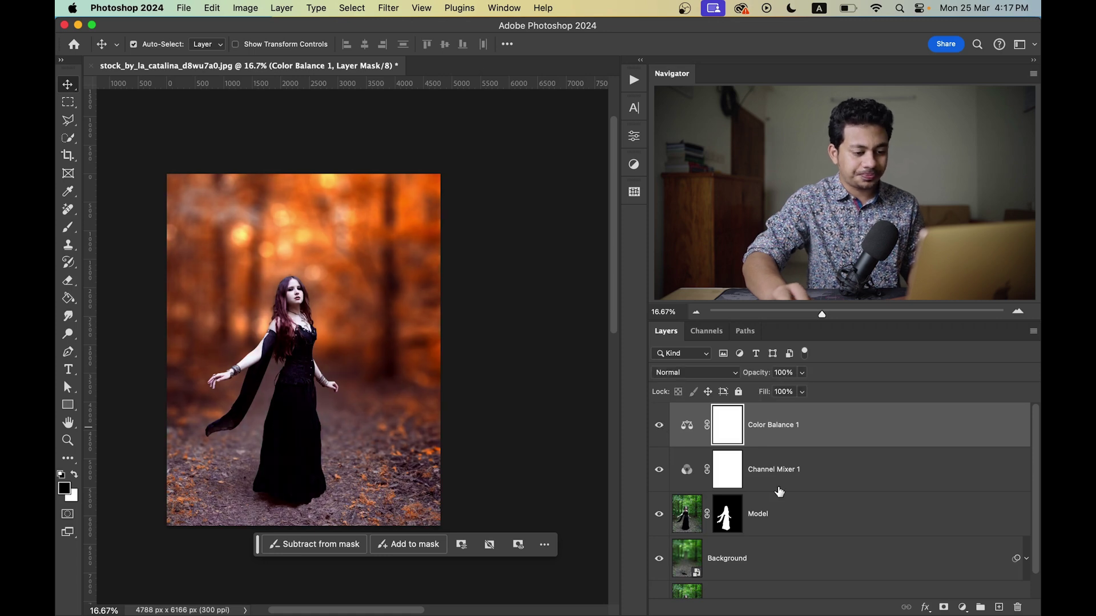
Step: View the original green forest Background alone, restore all layers, and reselect Color Balance 1
scroll(660, 571, "down", 2)
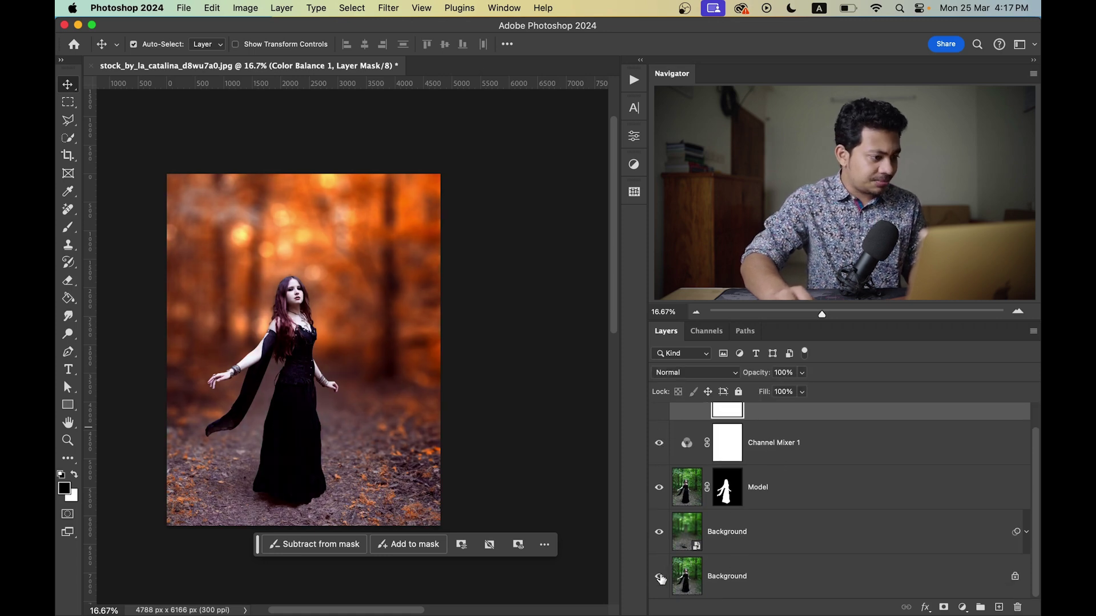
left_click(659, 576, "alt")
left_click(660, 577, "alt")
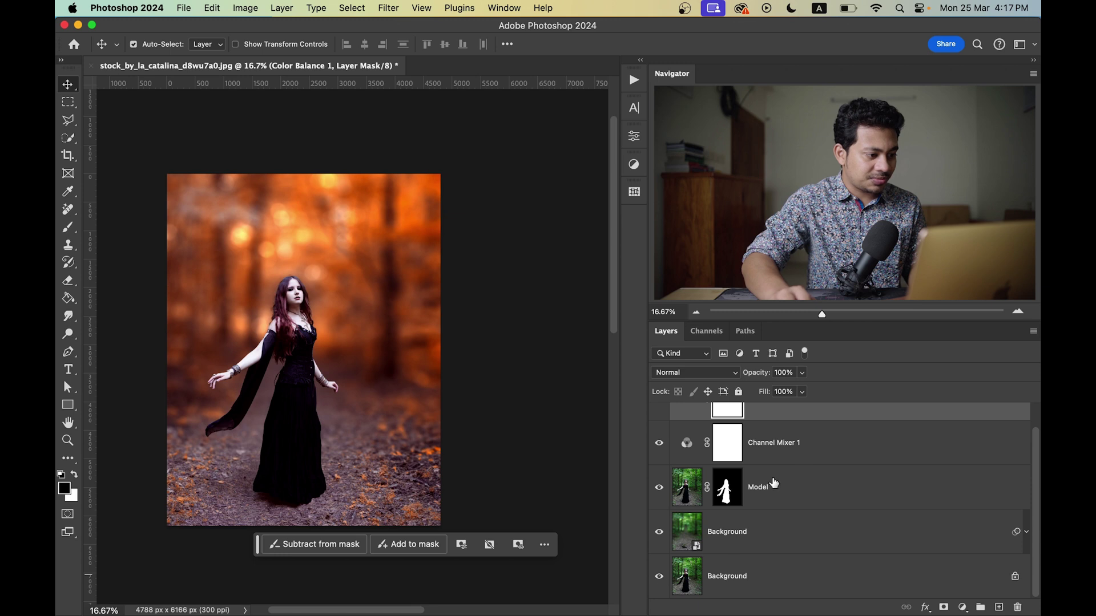
scroll(821, 440, "up", 2)
left_click(828, 436)
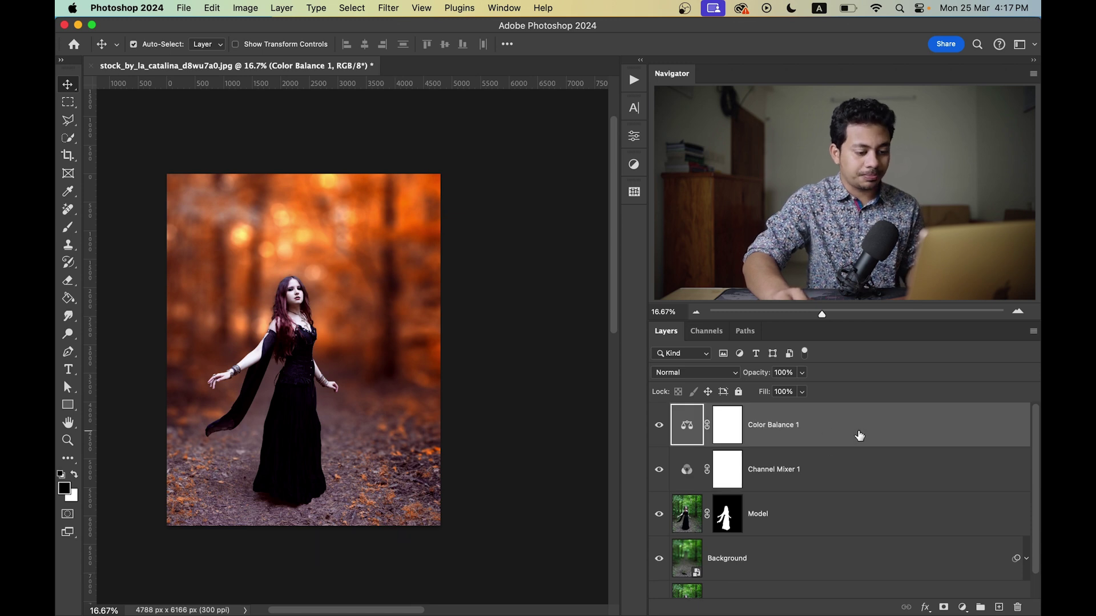
left_click(963, 607)
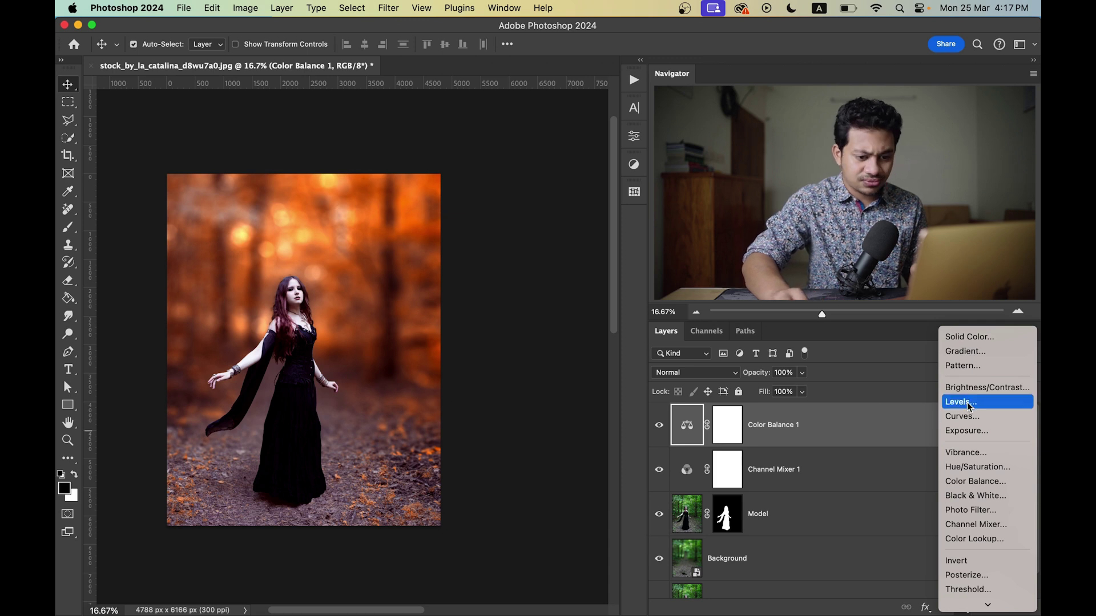
Step: Add a Radial-style Gradient Fill layer, checking its colour stops in the gradient editor
left_click(965, 355)
left_click(443, 139)
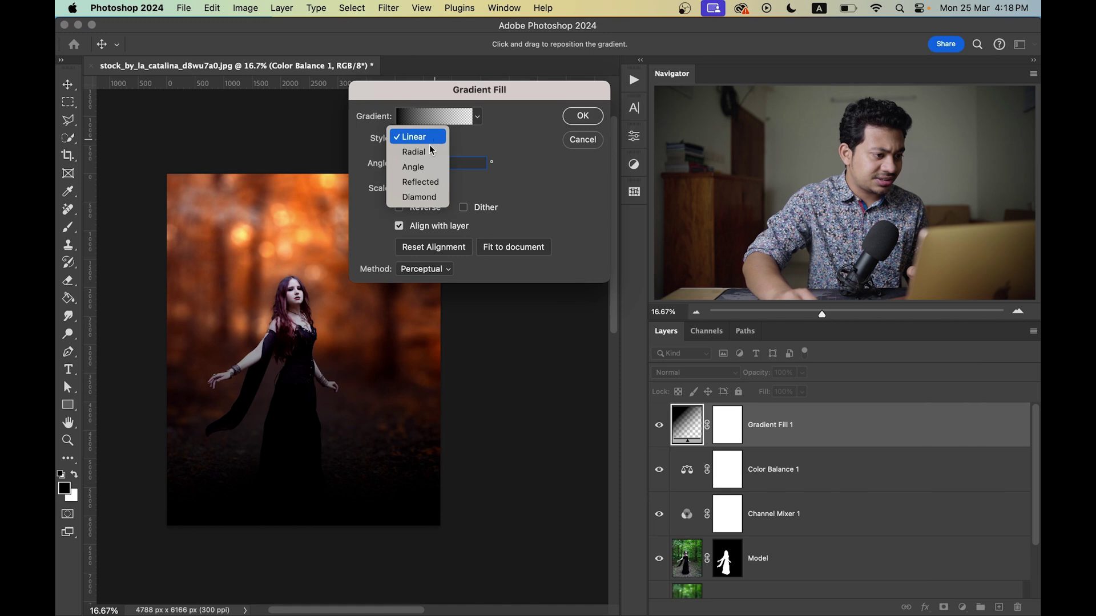
left_click(425, 150)
left_click(476, 117)
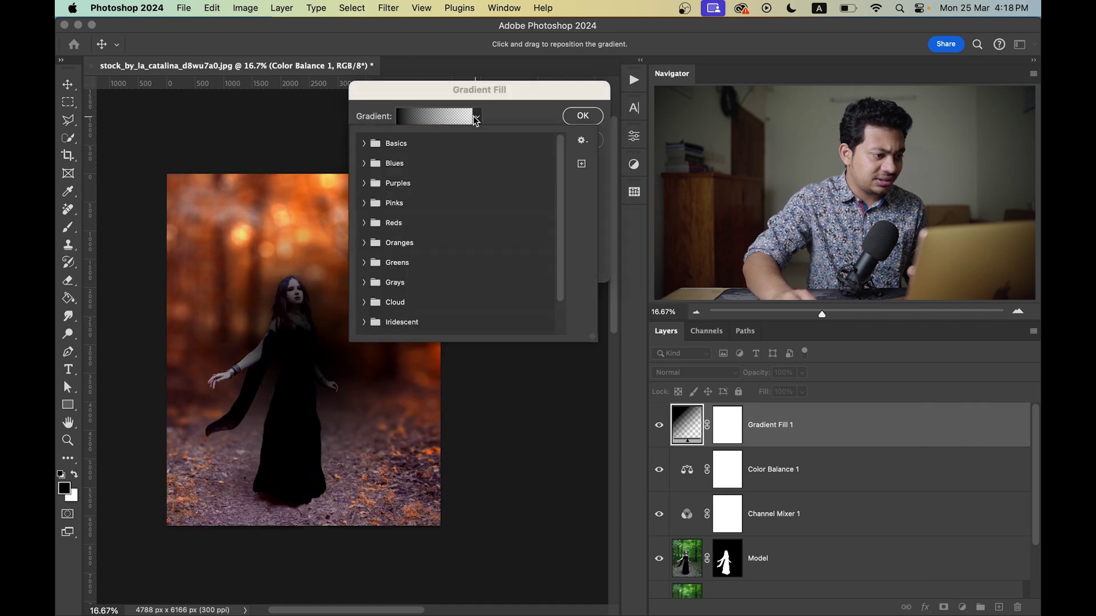
left_click(435, 117)
left_click(287, 418)
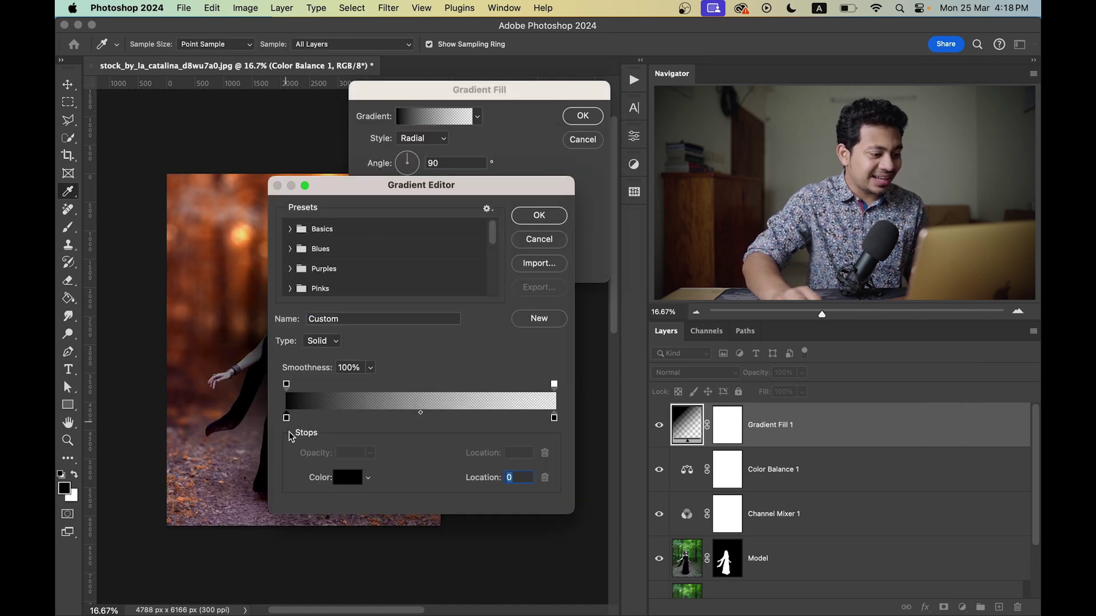
left_click(554, 418)
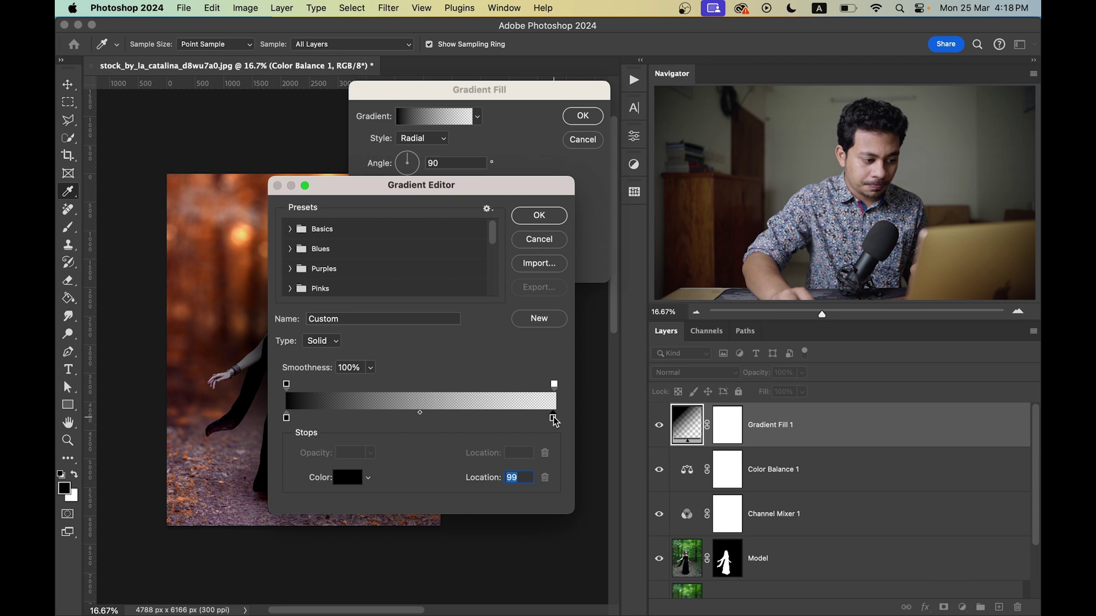
left_click(544, 219)
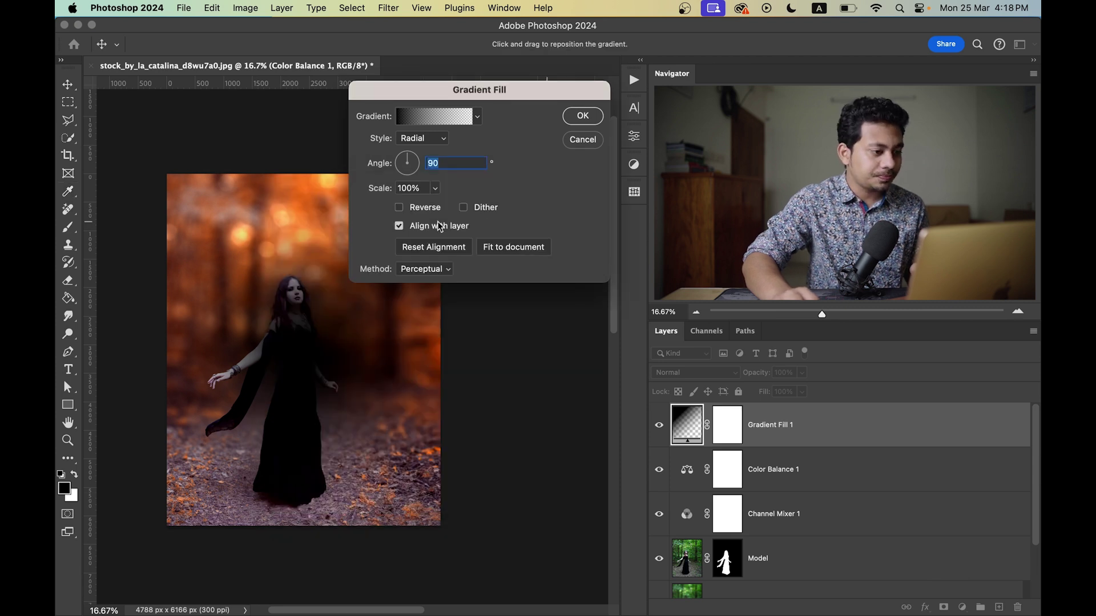
Step: Reverse the gradient, set scale to 141% and angle to 57.21°, and confirm
left_click(412, 209)
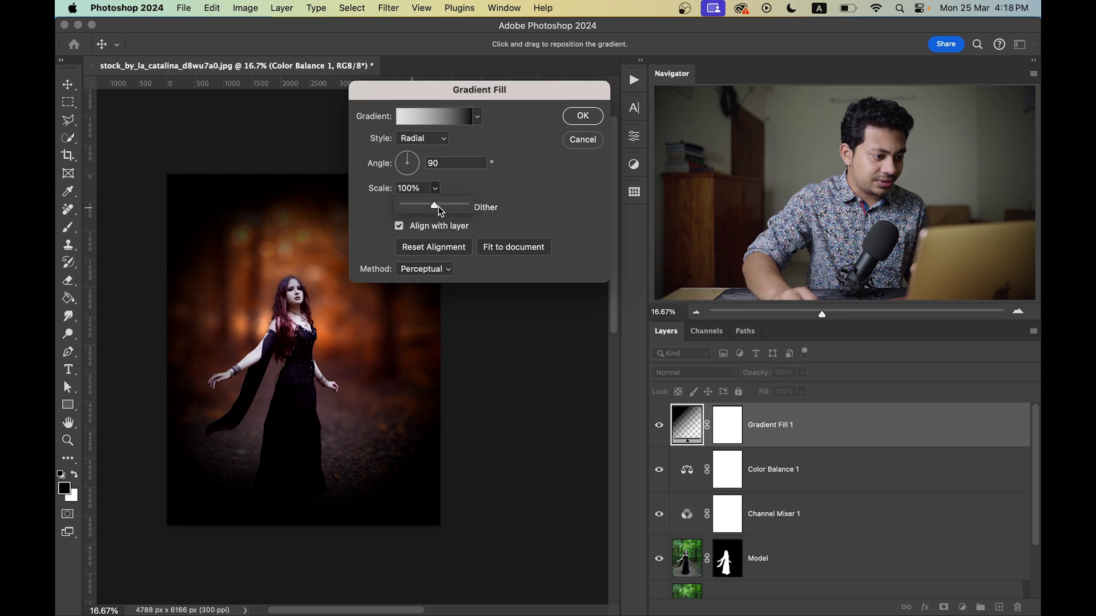
left_click_drag(438, 208, 437, 206)
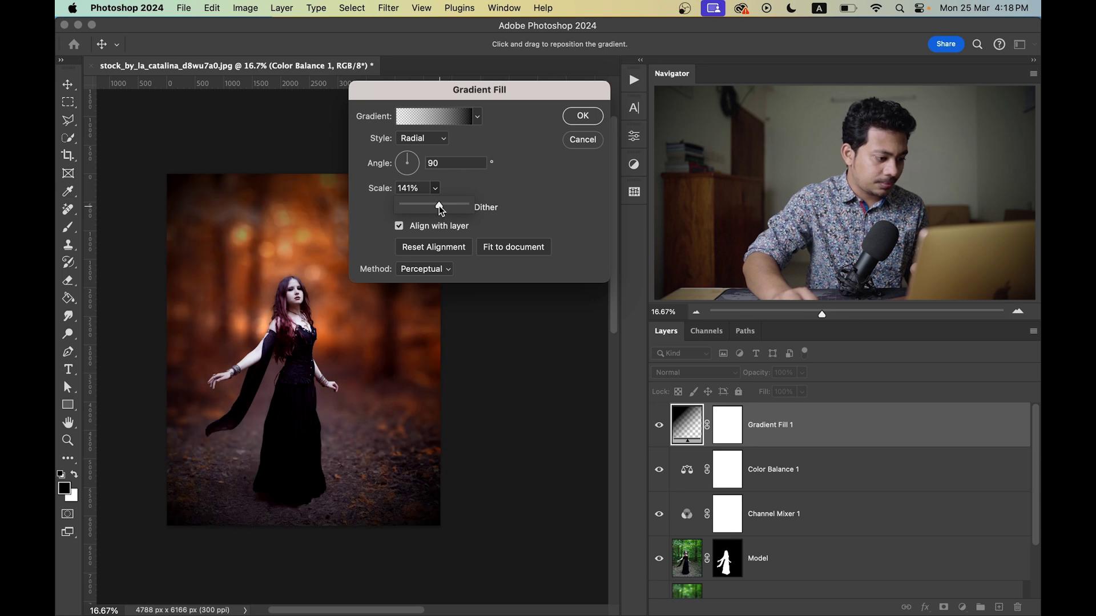
left_click(412, 153)
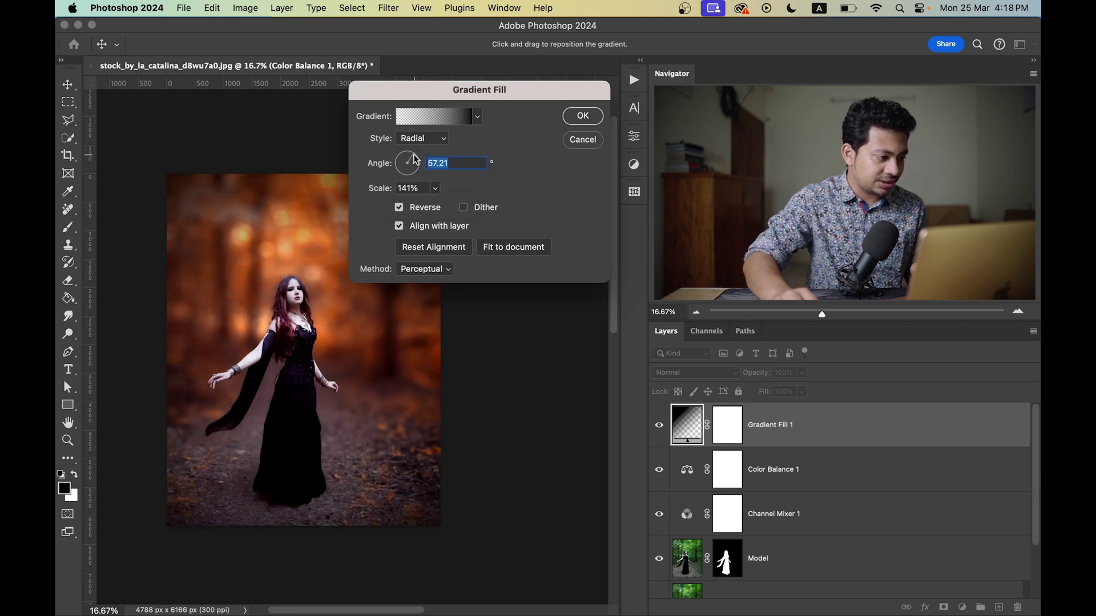
left_click(571, 118)
left_click(707, 374)
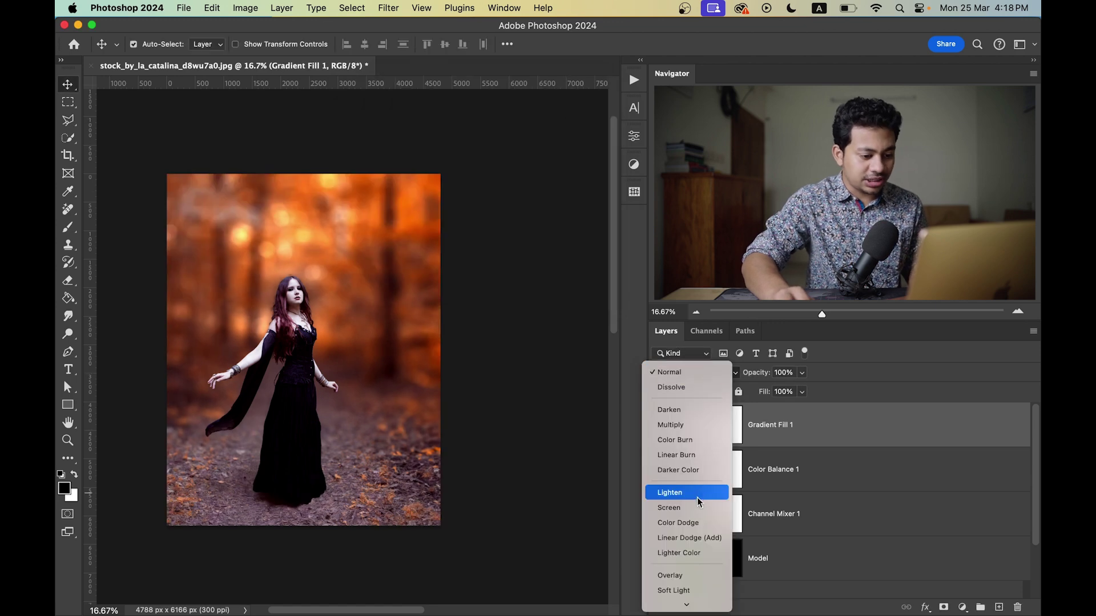
Step: Set Gradient Fill 1 to Soft Light, compare it on and off, then select its mask with the Brush
left_click(682, 590)
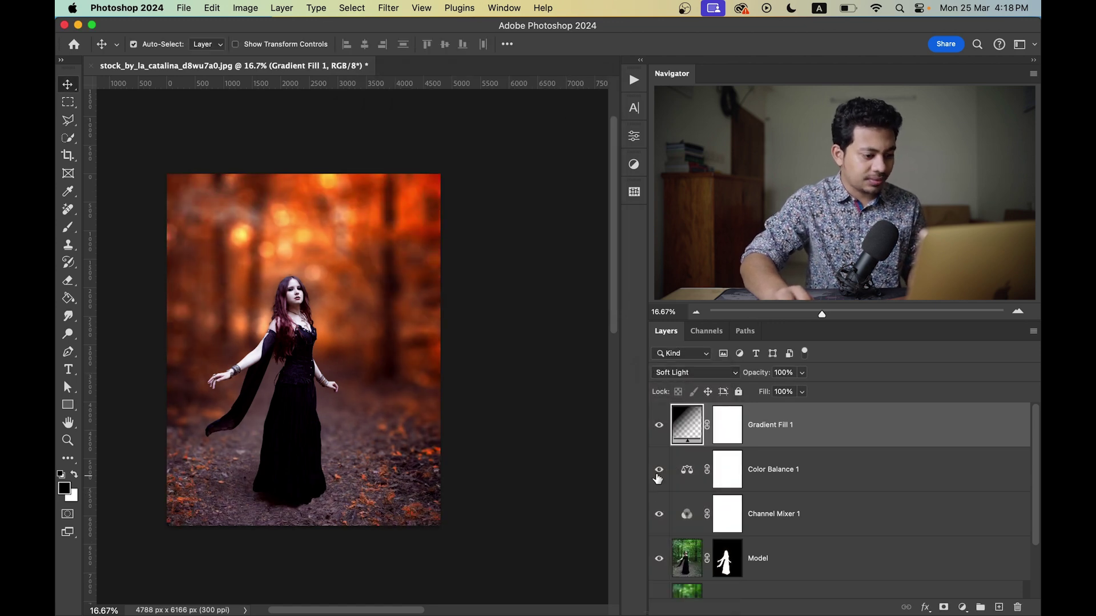
left_click(659, 425)
left_click(658, 425)
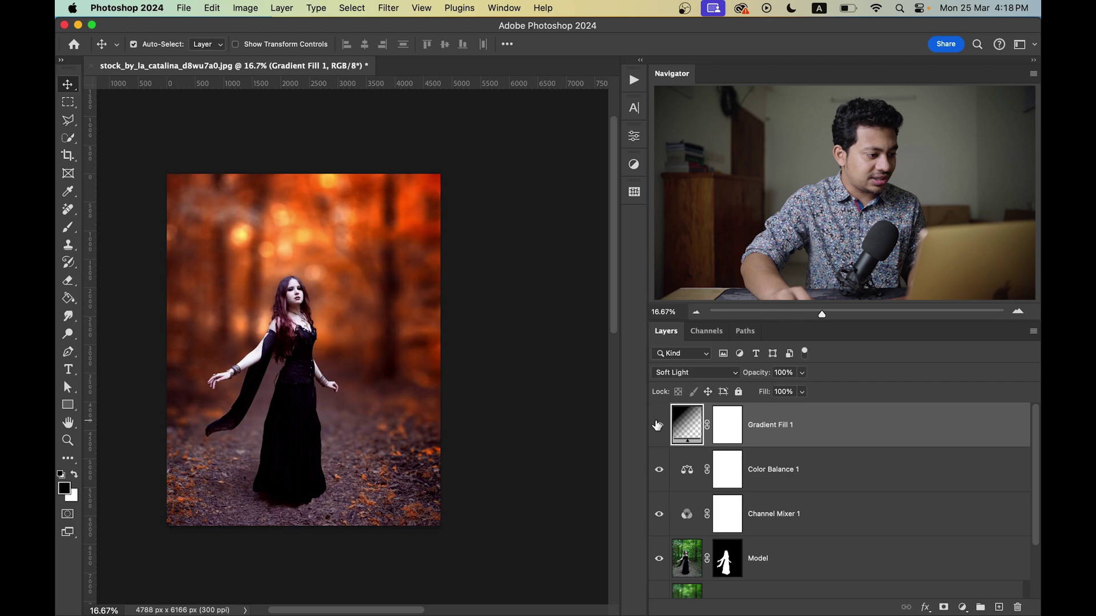
left_click(658, 425)
left_click(658, 425)
left_click(658, 425)
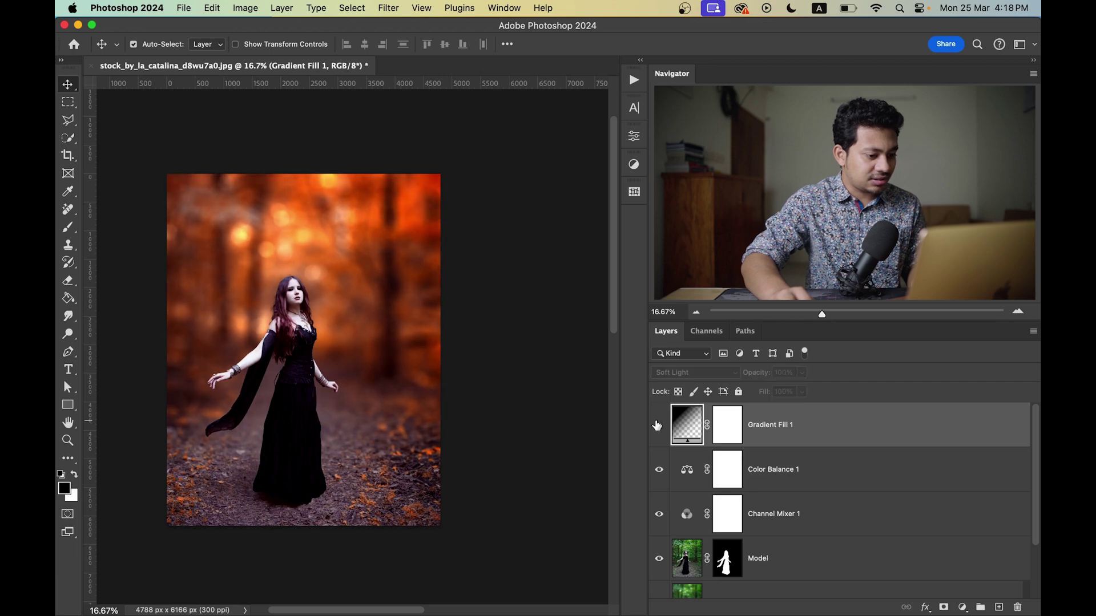
left_click(658, 425)
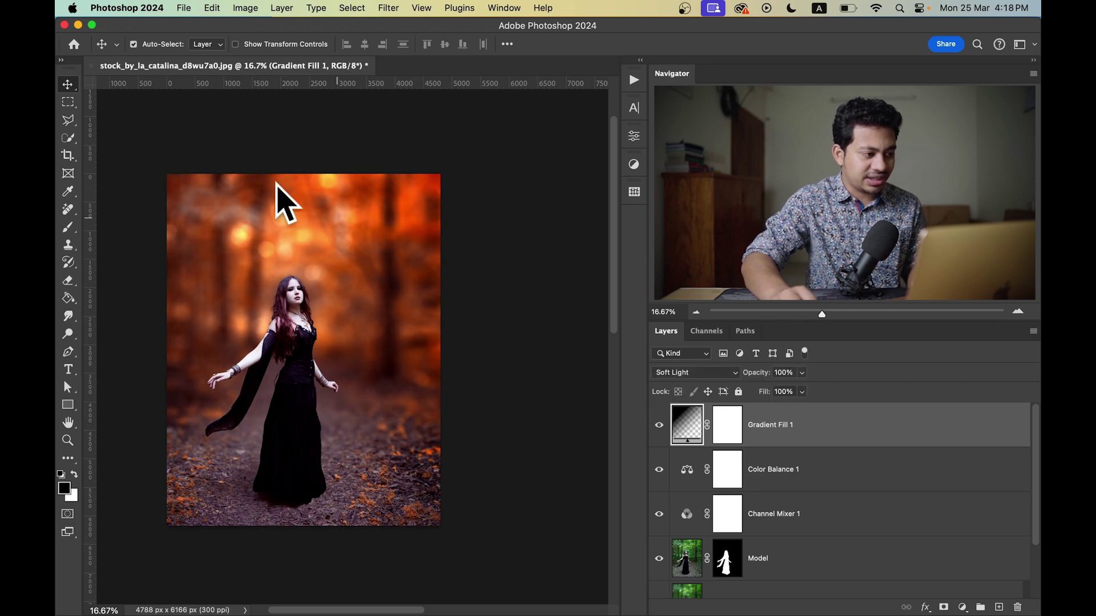
left_click(726, 429)
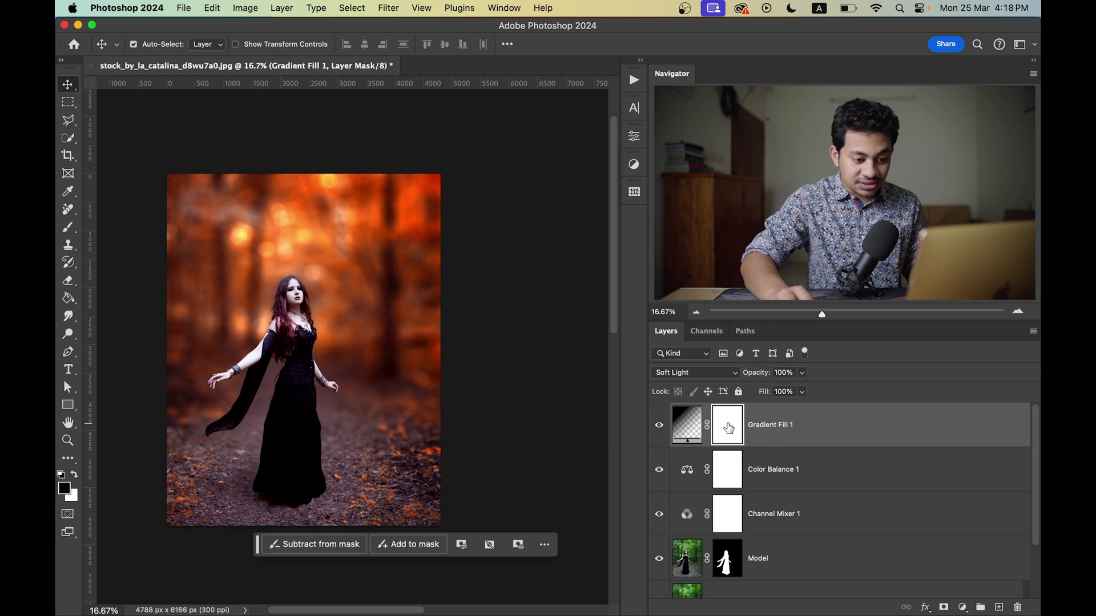
key("b")
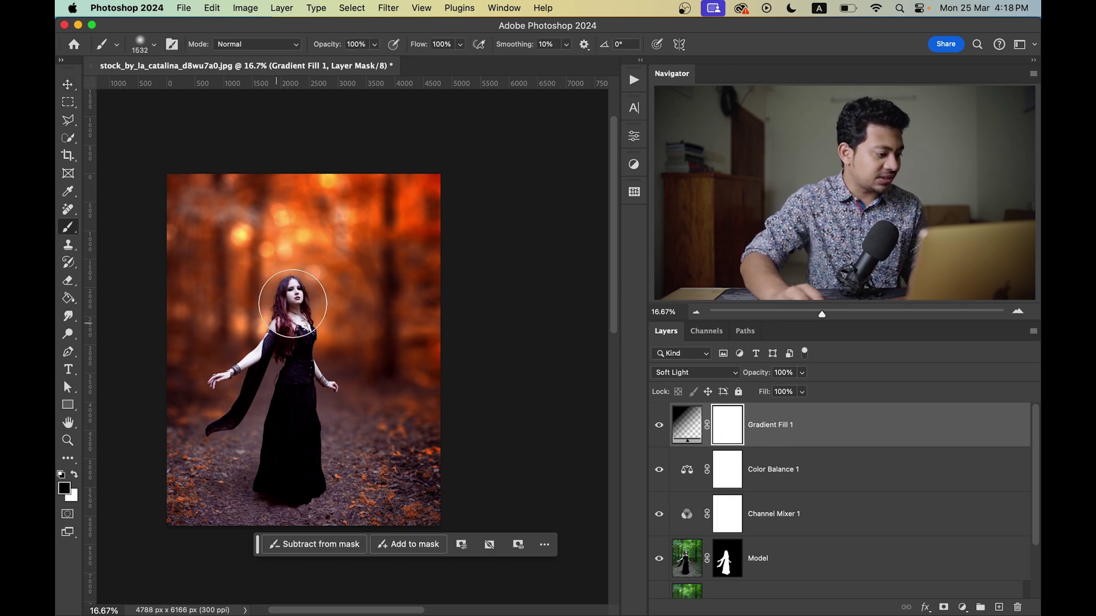
Step: Paint black across the top of the gradient mask with an enlarged brush, comparing the vignette before and after
key("bracketright")
key("bracketright")
mouse_move(428, 183)
left_mouse_down()
mouse_move(372, 191)
mouse_move(357, 166)
left_mouse_up()
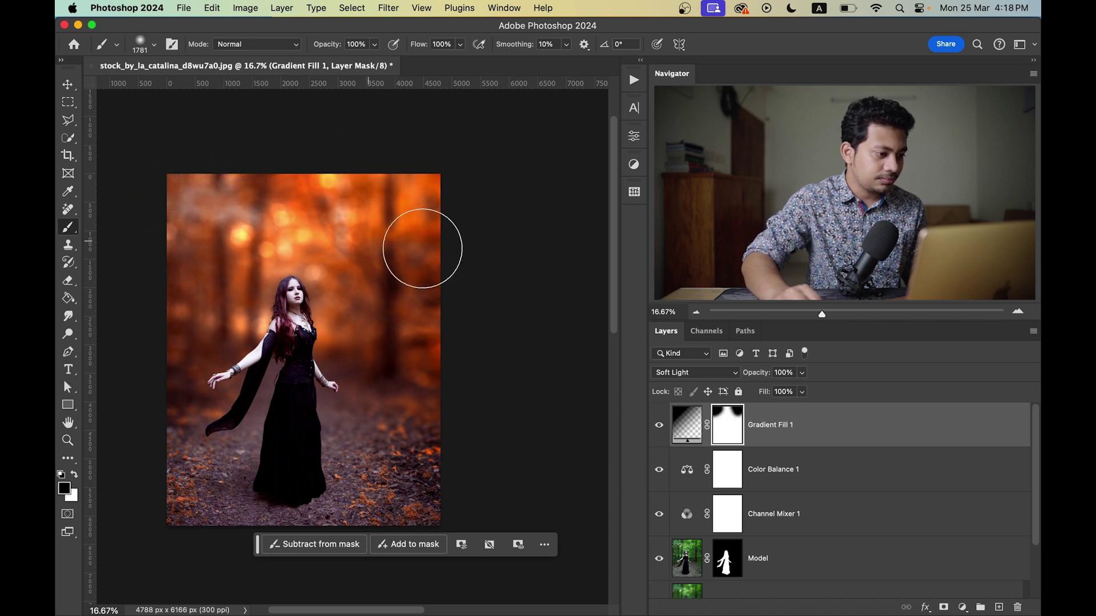
left_click_drag(420, 267, 441, 272)
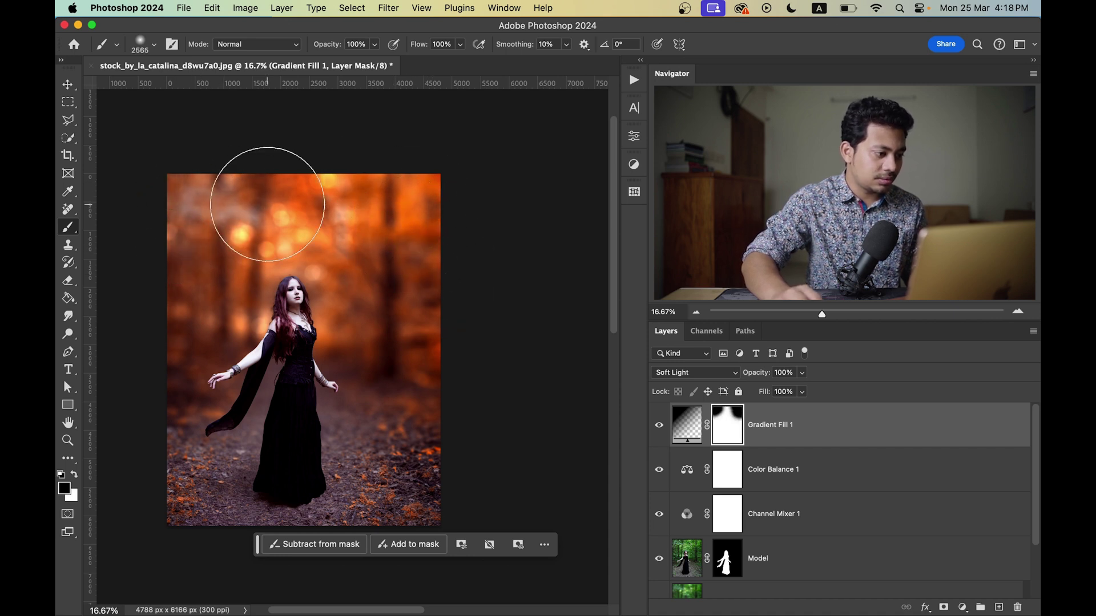
left_click(659, 426)
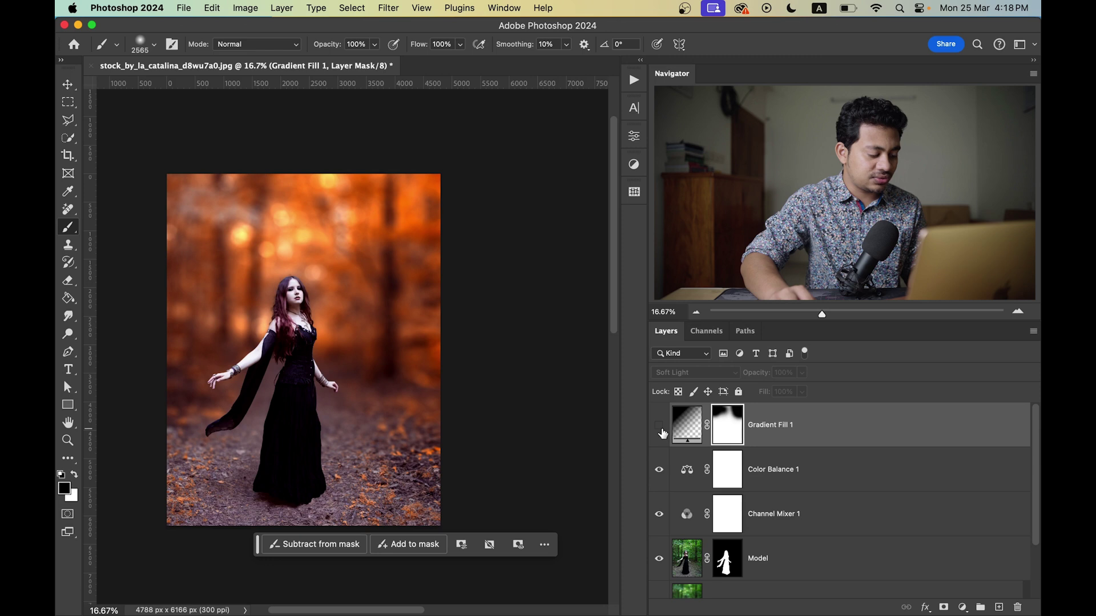
left_click(660, 426)
left_click(659, 426)
left_click(660, 425)
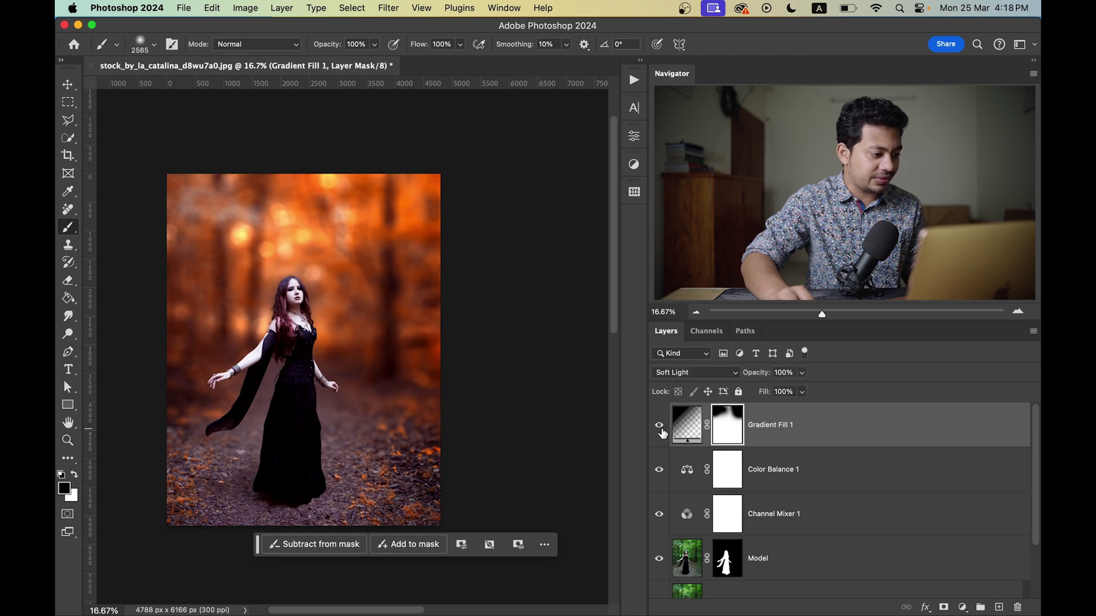
left_click(659, 426)
left_click(659, 426)
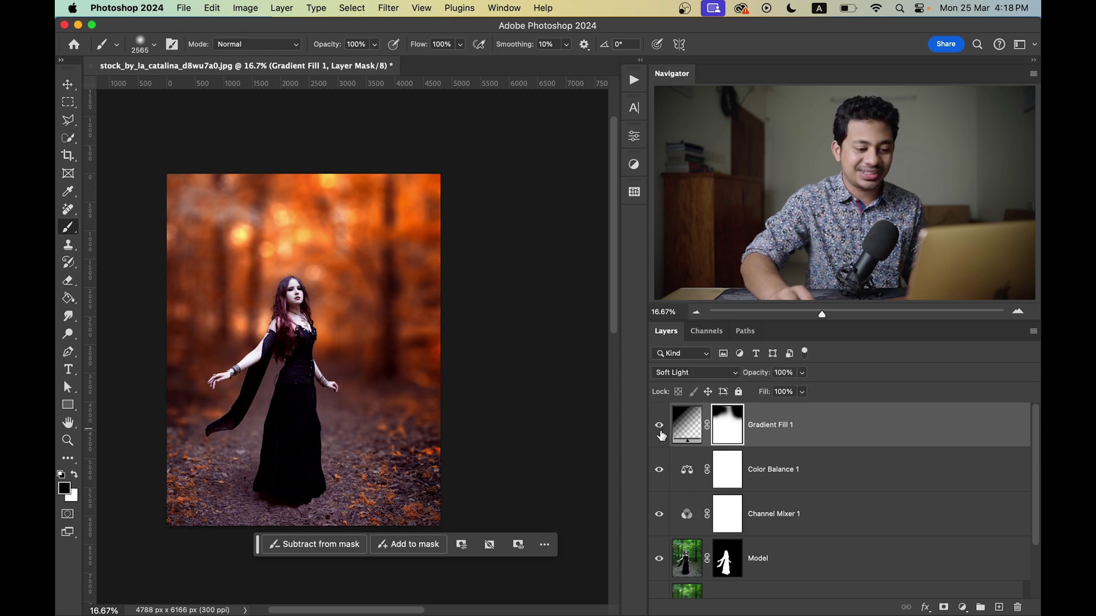
Step: Toggle the Model layer to check the background, and select the Model layer
scroll(742, 491, "down", 2)
left_click(659, 488)
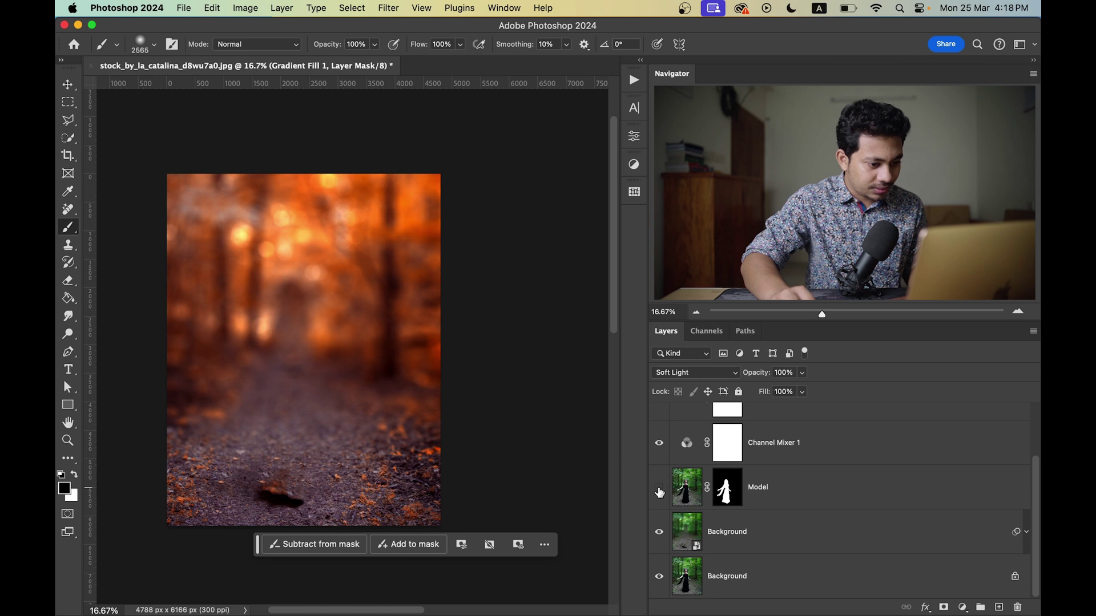
left_click(660, 492)
left_click(887, 474)
left_click(657, 498)
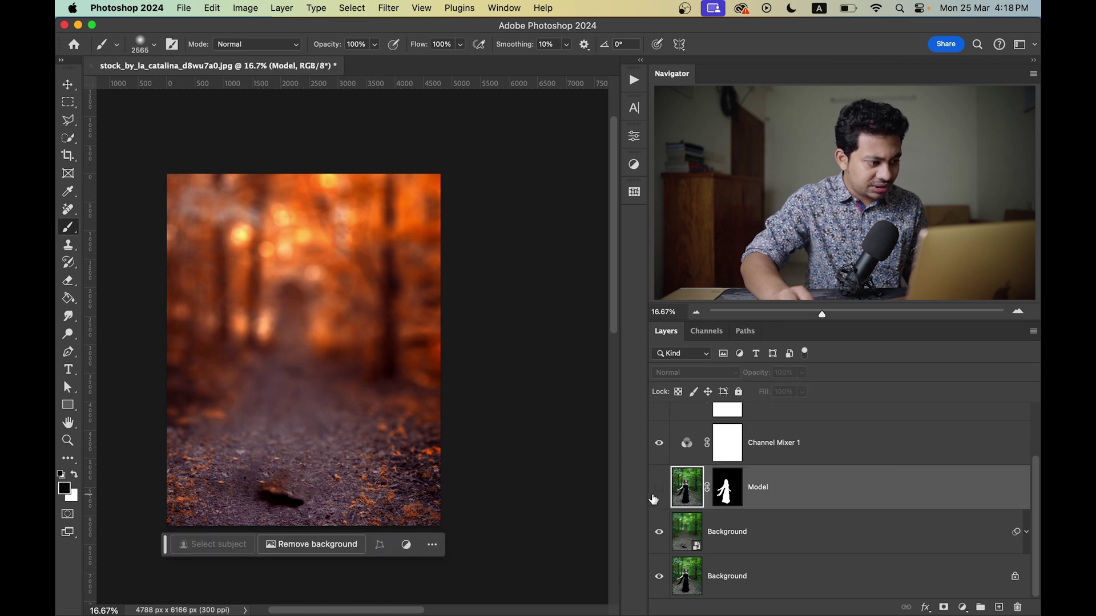
left_click(653, 500)
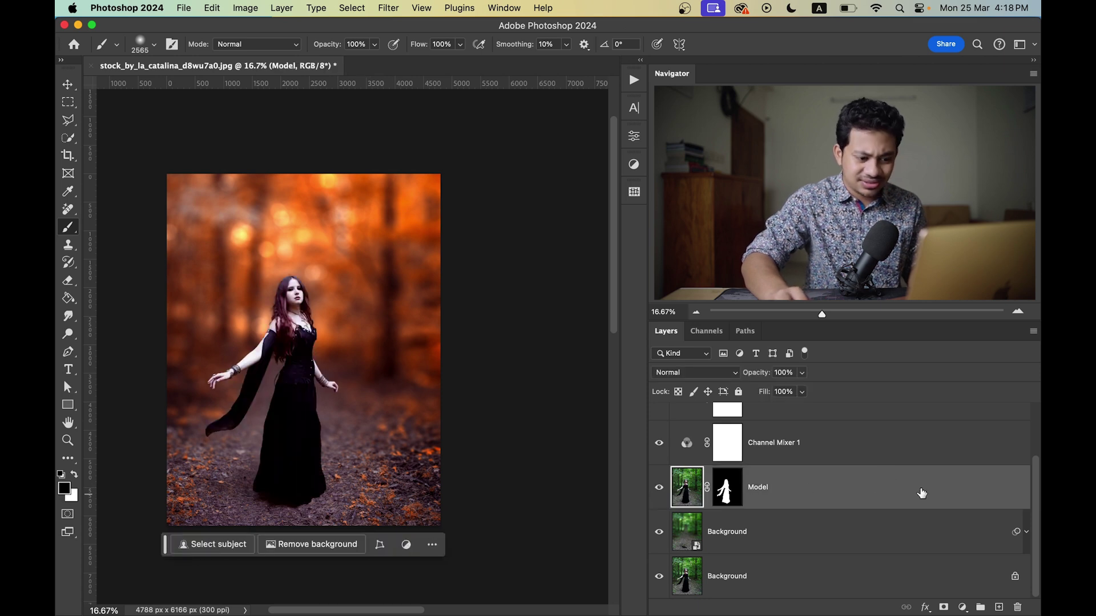
left_click(963, 607)
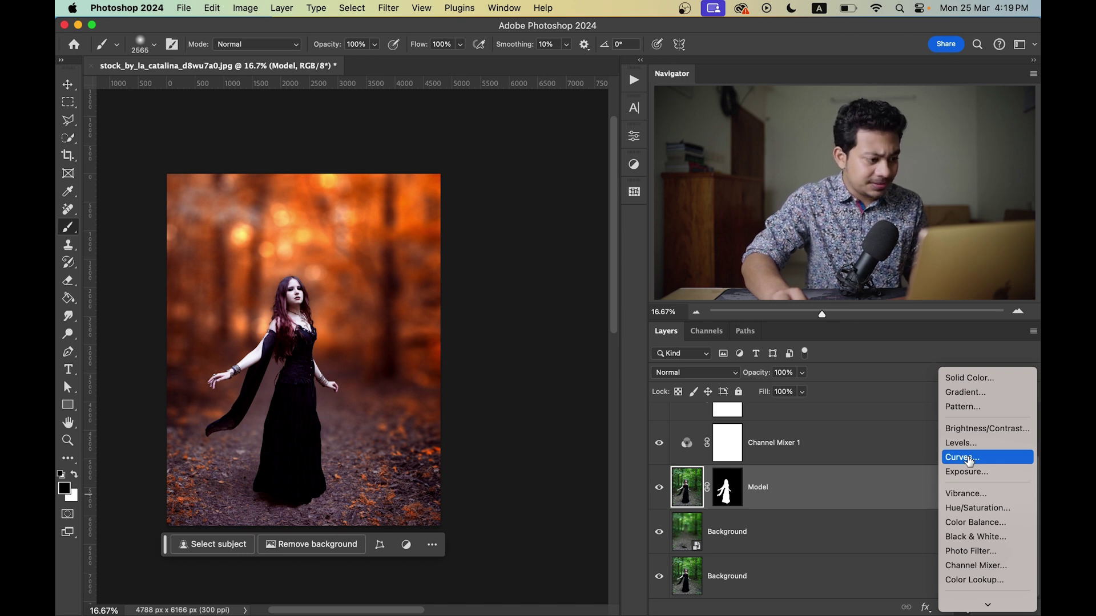
Step: Add a Curves adjustment above Model and clip it to the Model layer
left_click(968, 461)
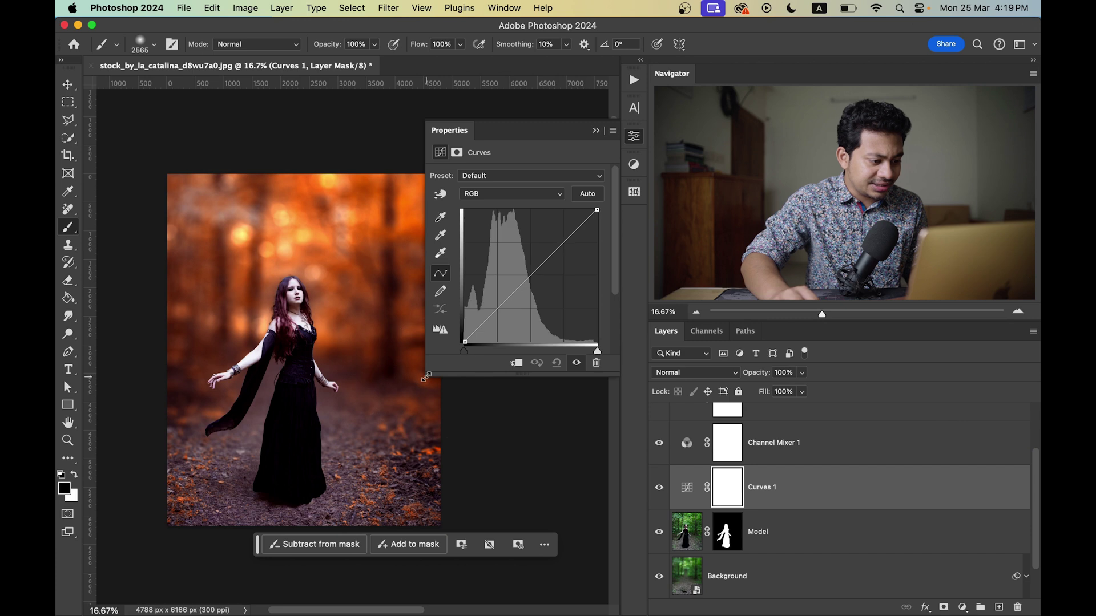
left_click_drag(425, 377, 354, 461)
left_click_drag(492, 300, 494, 357)
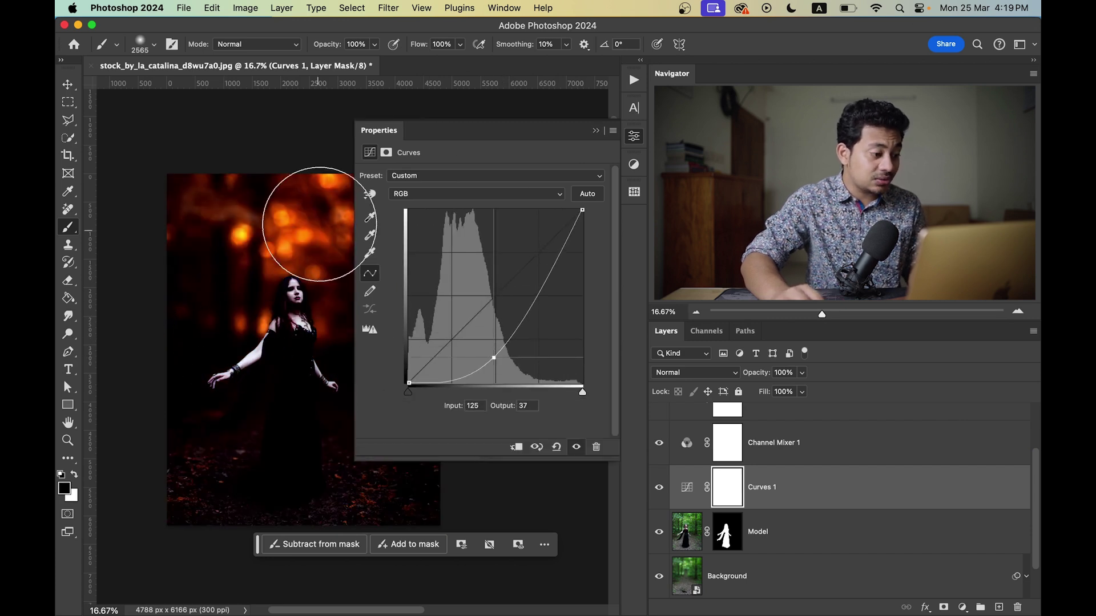
key("super+z")
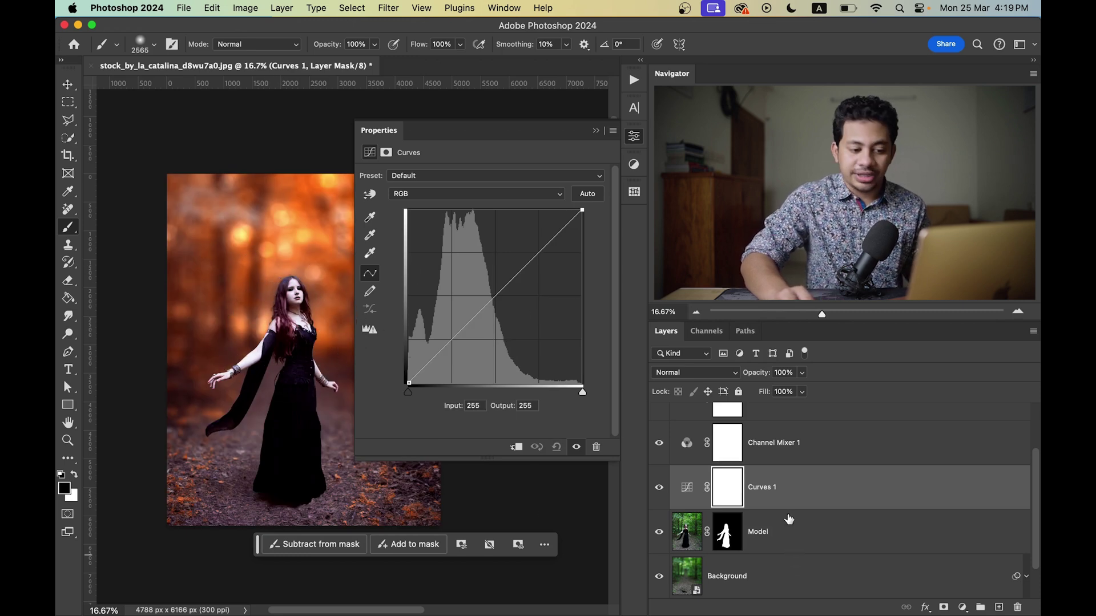
left_click(515, 450)
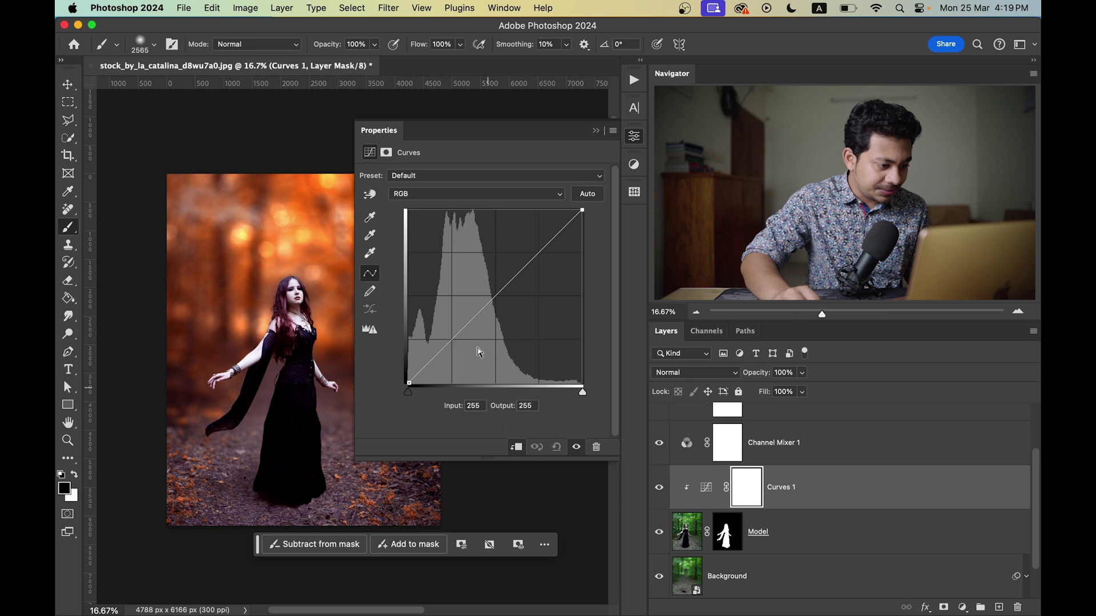
Step: Add RGB midtone and highlight points, lower white output to 252, and lift the Red midtone to 95/100
left_click_drag(474, 313, 477, 323)
left_click_drag(528, 264, 533, 268)
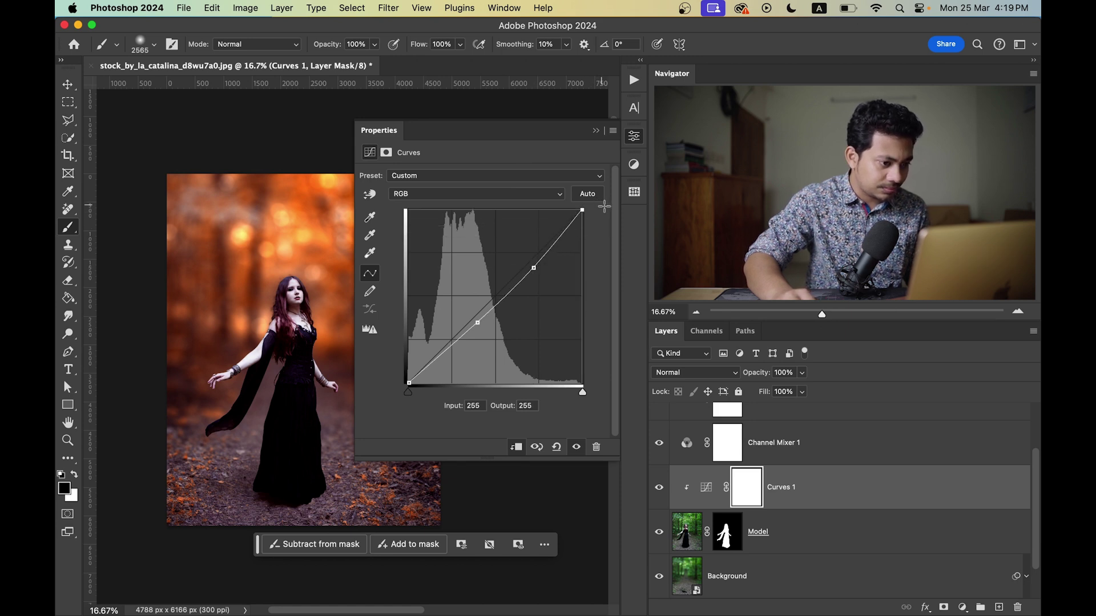
left_click_drag(604, 212, 603, 215)
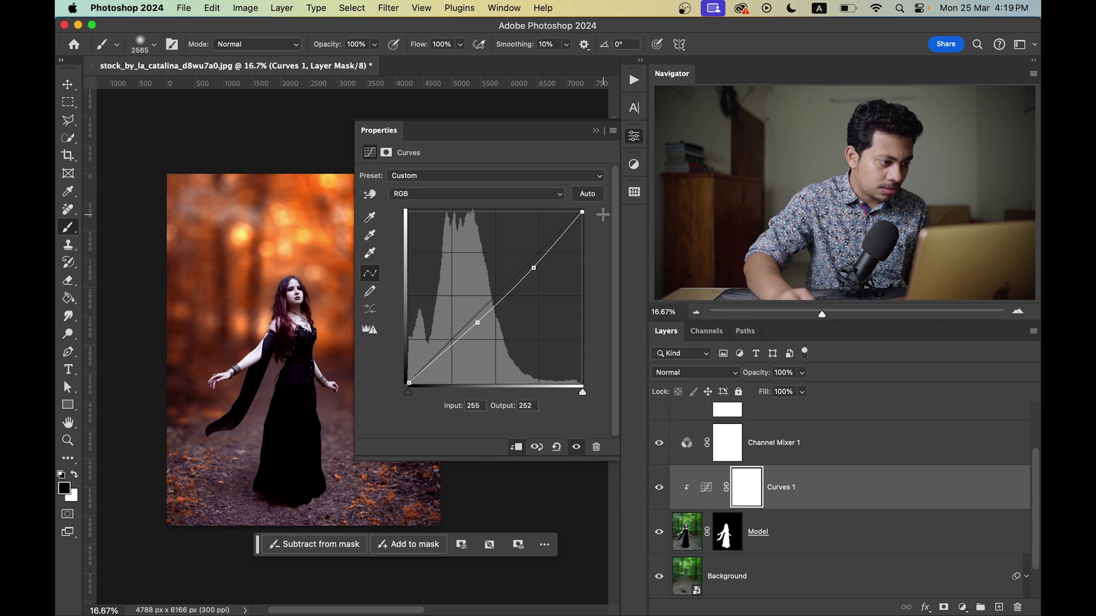
left_click(545, 194)
left_click(462, 213)
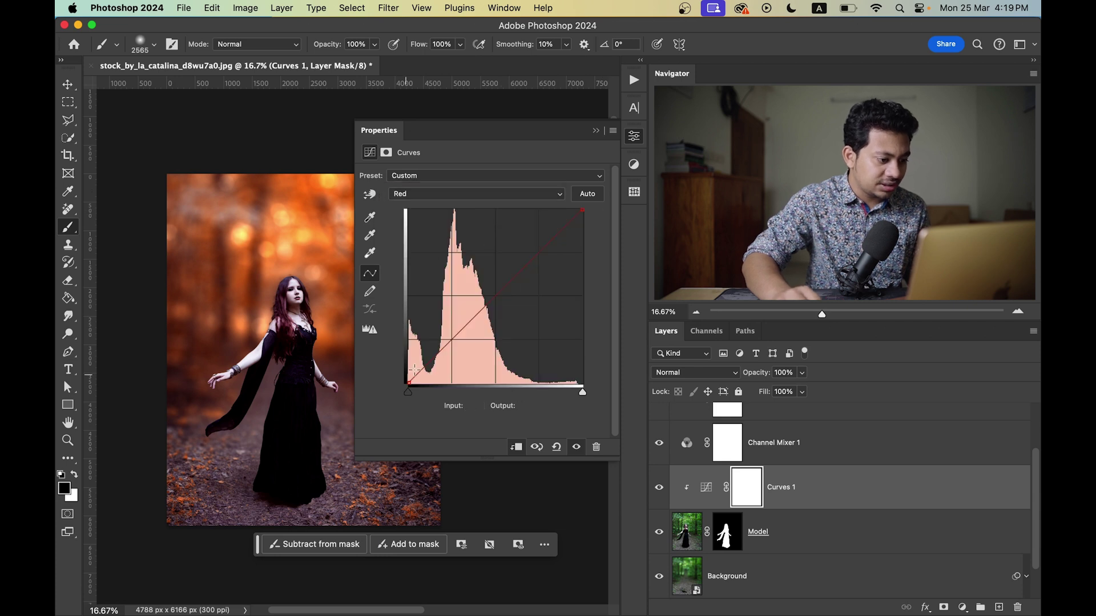
left_click_drag(471, 319, 473, 315)
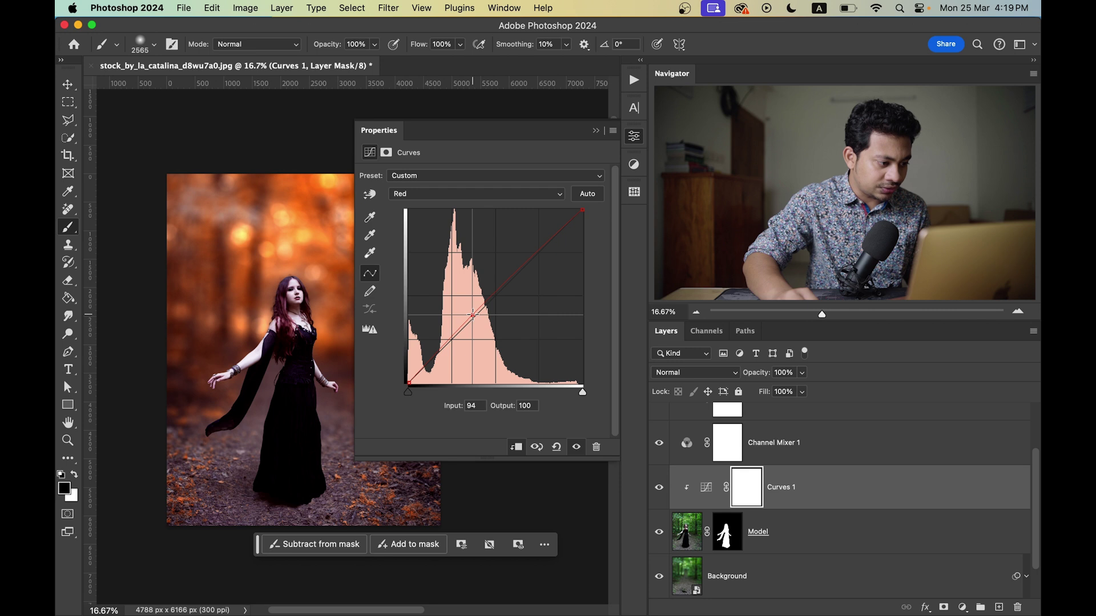
left_click_drag(472, 314, 473, 314)
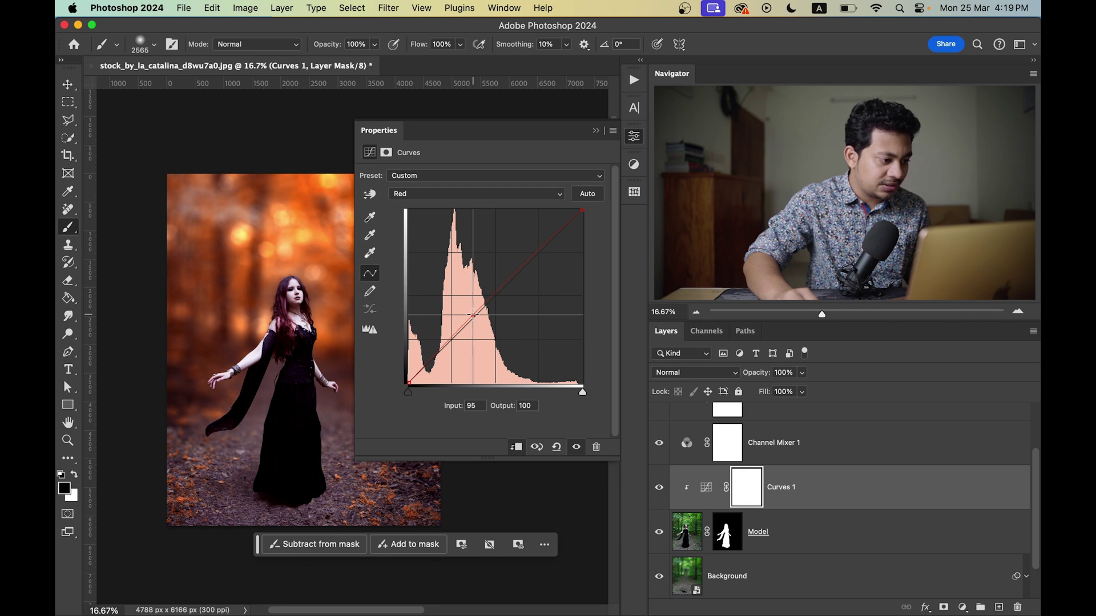
Step: Compare the model with and without the curves, then select Gradient Fill 1
left_click(625, 139)
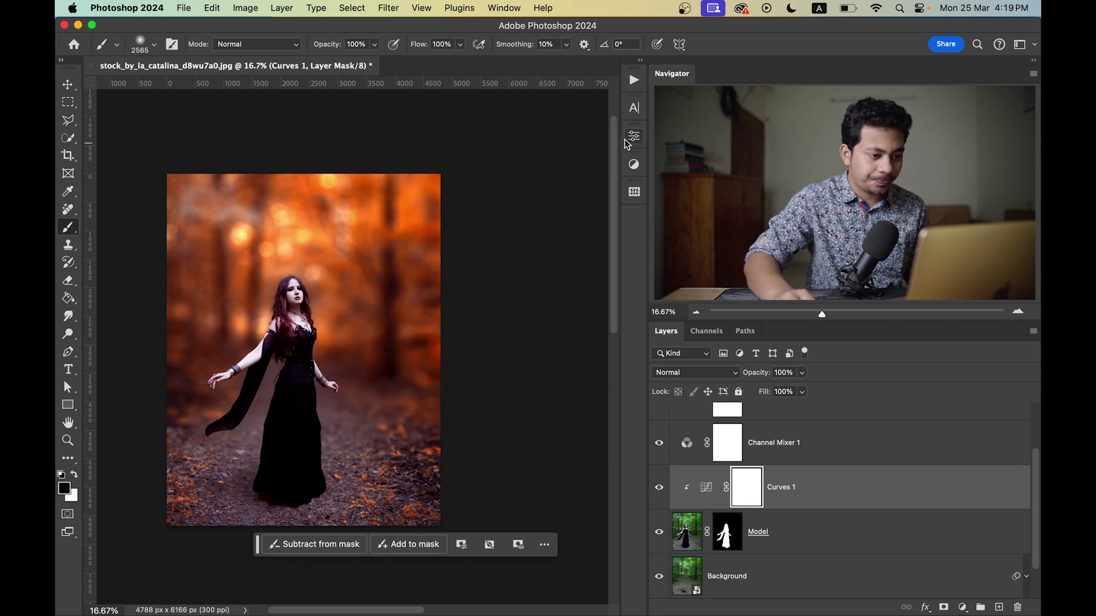
left_click(659, 488)
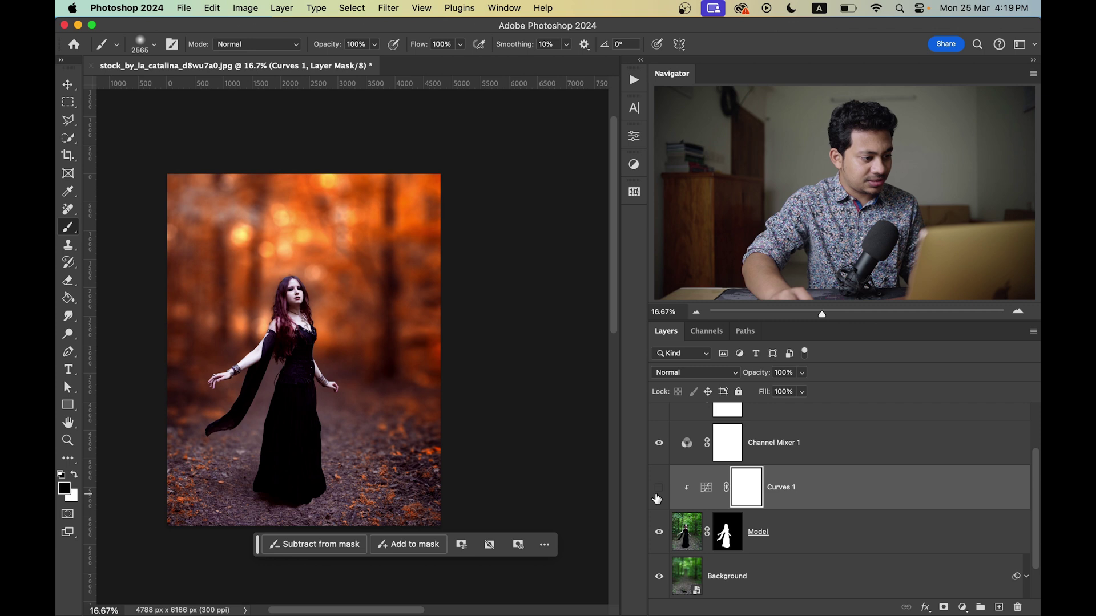
left_click(658, 490)
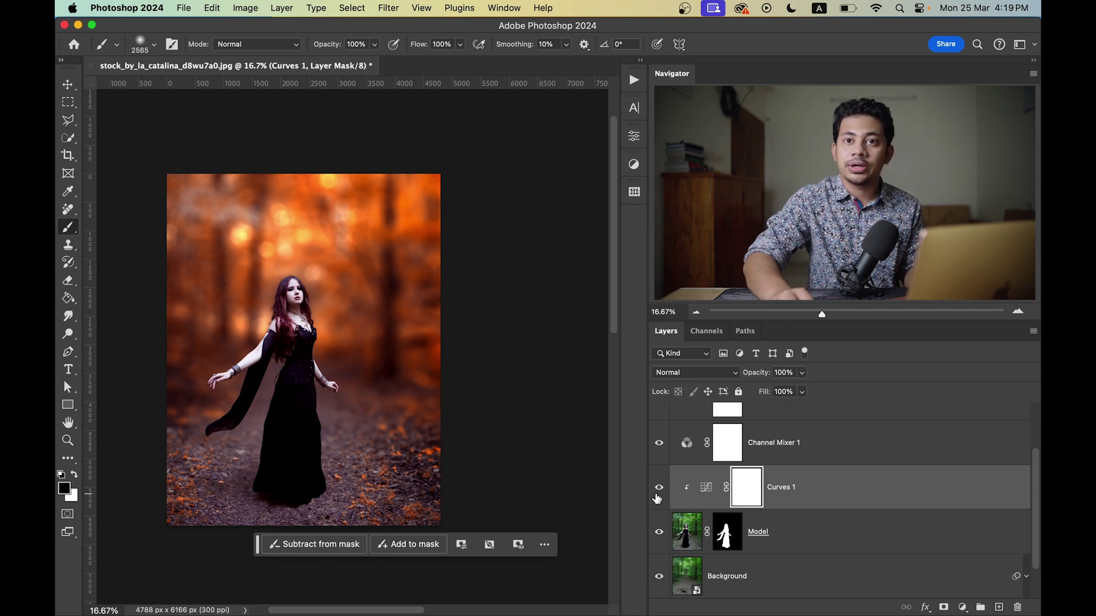
left_click(657, 498)
left_click(657, 497)
left_click(657, 498)
left_click(657, 497)
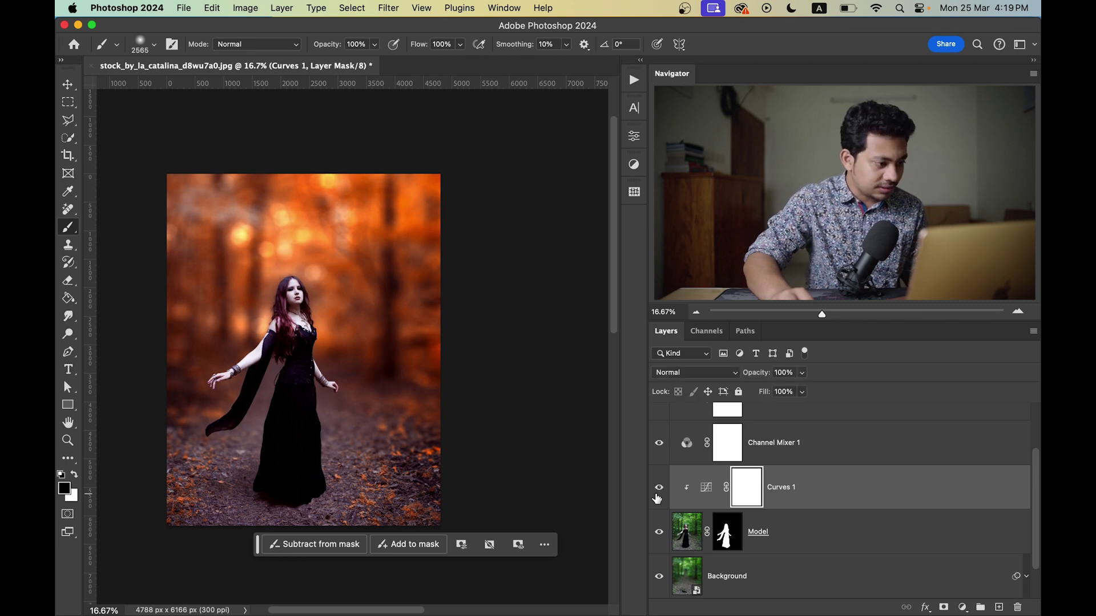
scroll(816, 485, "up", 2)
left_click(828, 439)
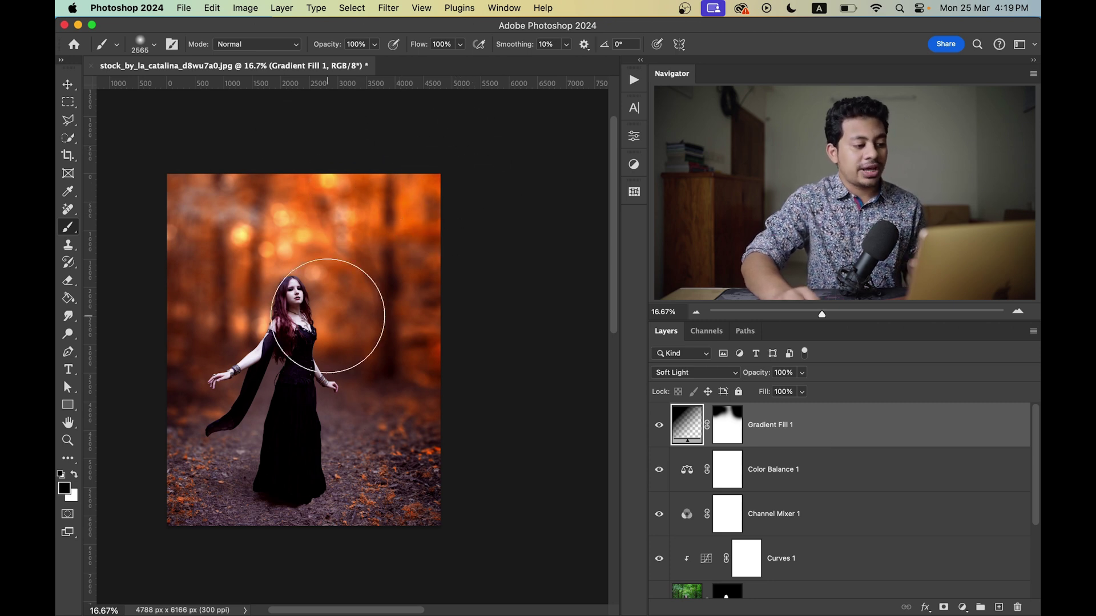
Step: Place Leaves.png into the document with File > Place Embedded
left_click(188, 9)
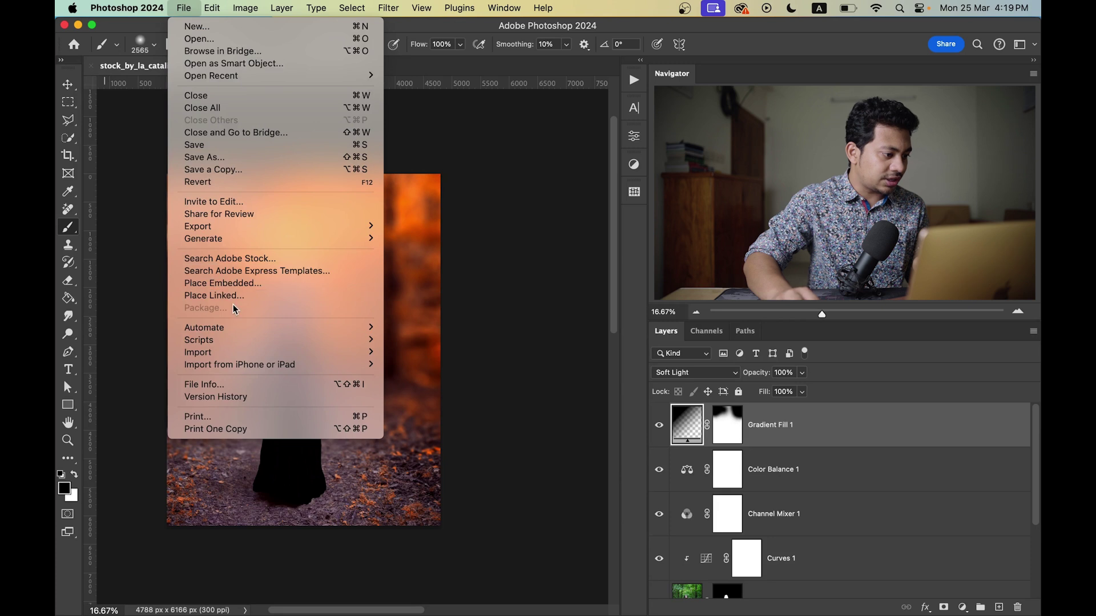
left_click(250, 287)
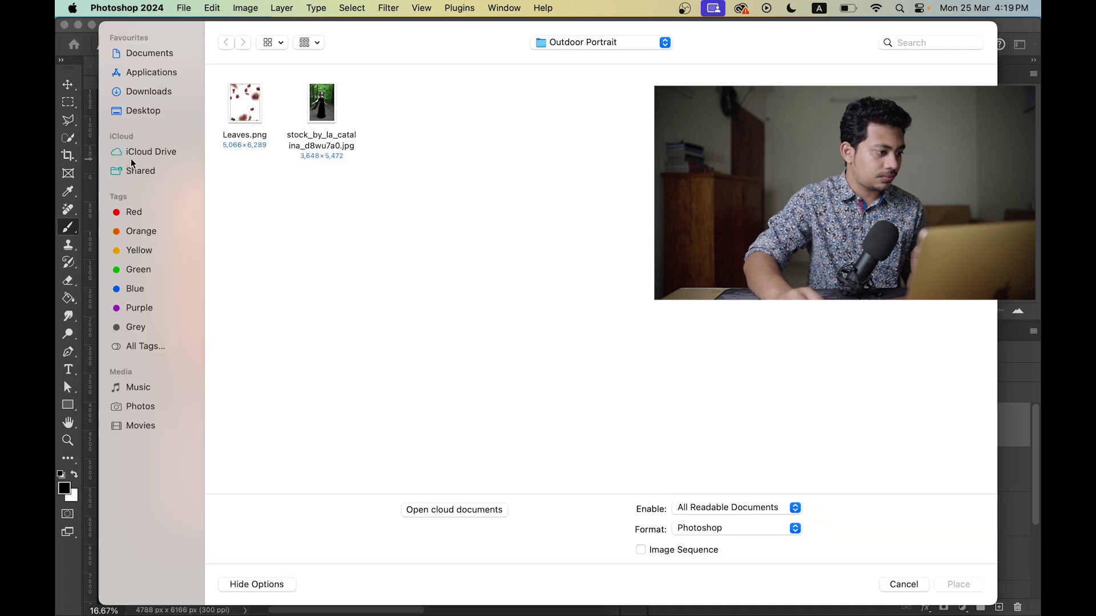
left_click(254, 105)
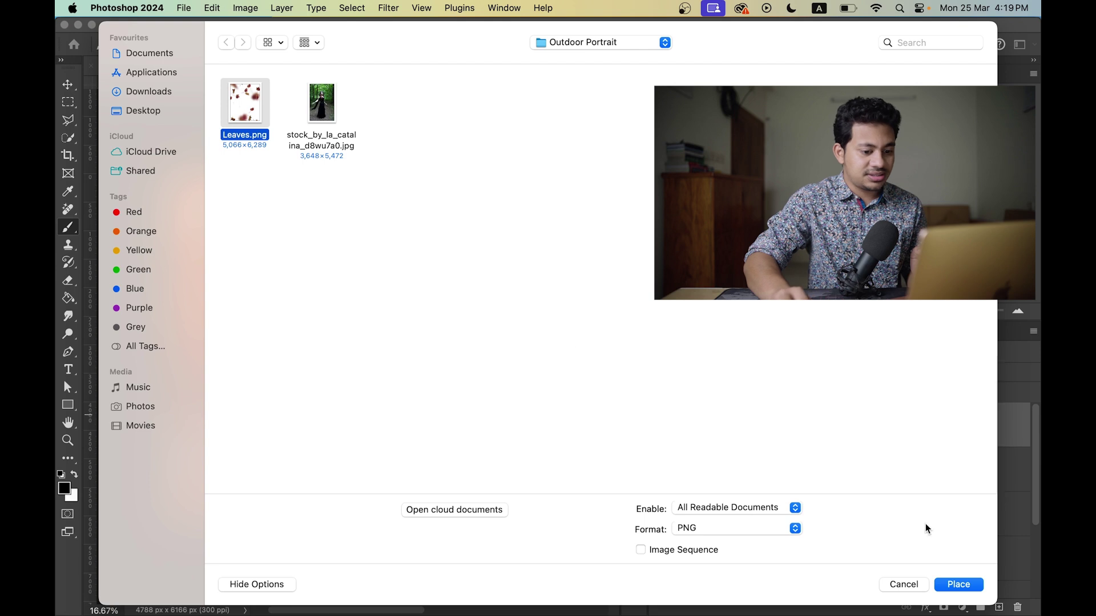
left_click(958, 584)
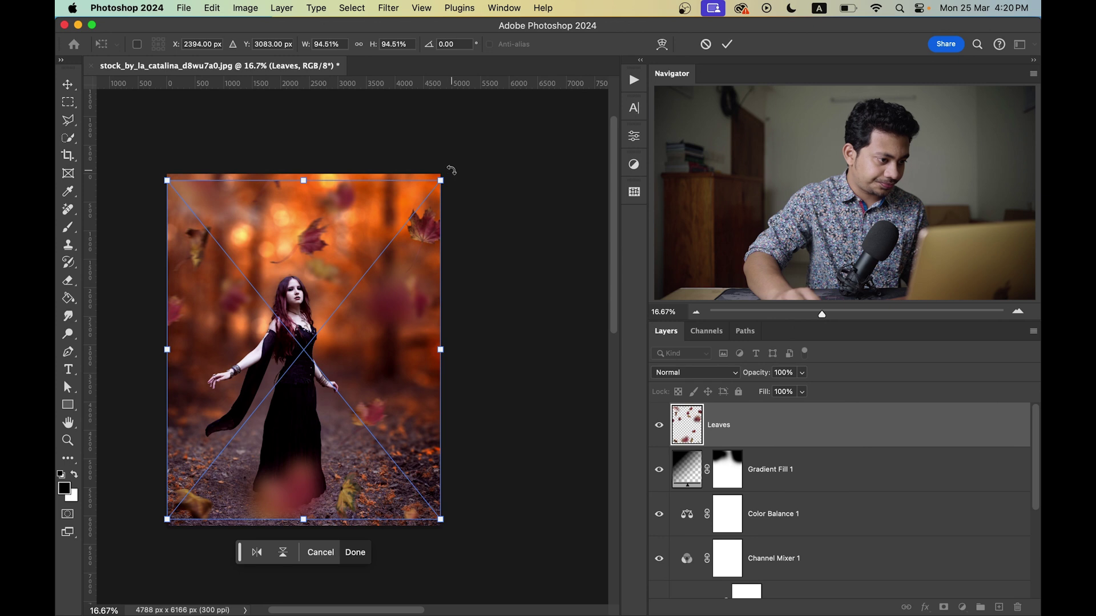
Step: Scale the leaves to cover the canvas, commit, and move the layer below Gradient Fill 1
left_click_drag(441, 180, 443, 159)
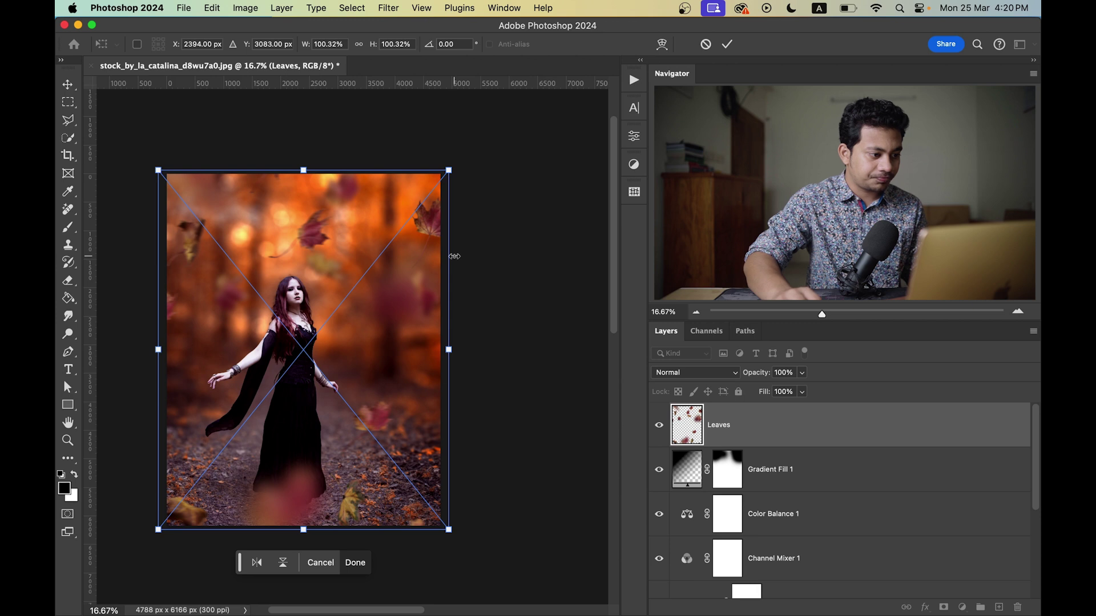
key("Return")
key("b")
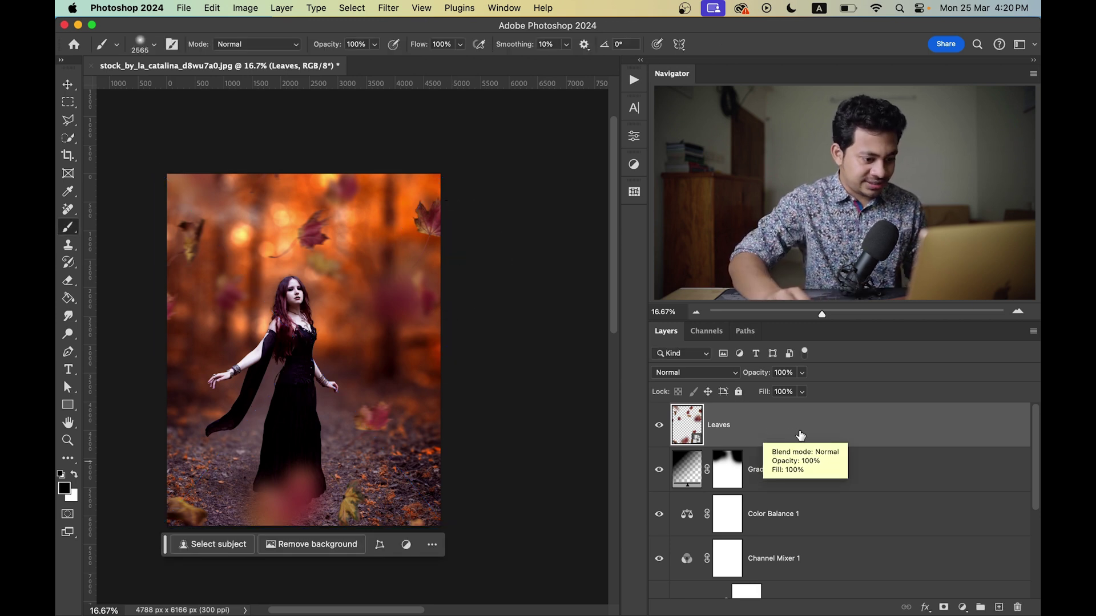
left_click_drag(801, 435, 815, 480)
Step: Toggle the Leaves layer on and off to compare the image with and without leaves
left_click(659, 470)
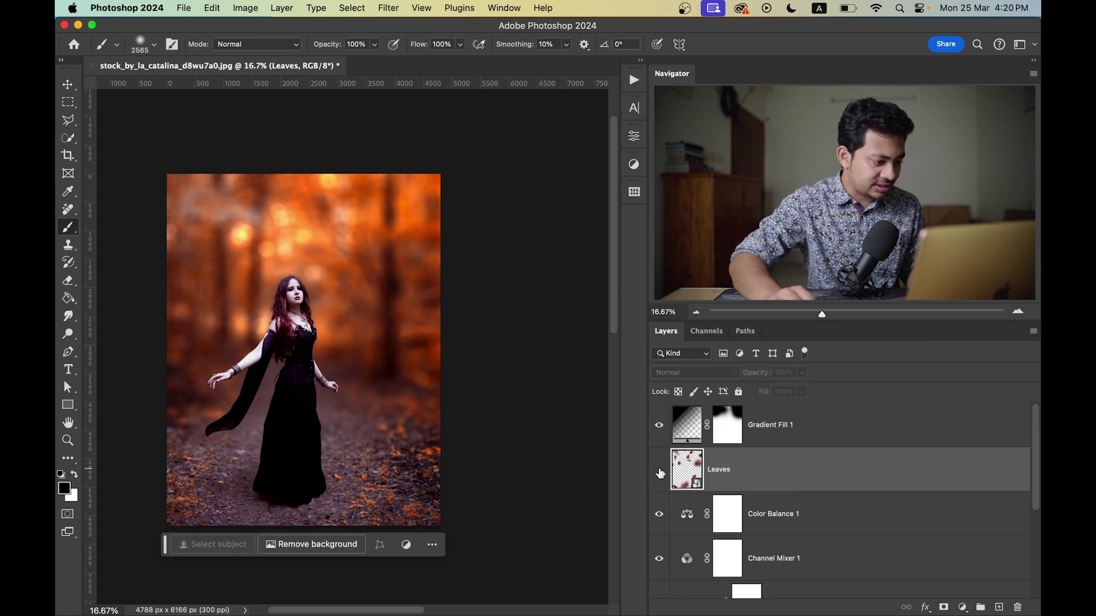
left_click(659, 470)
left_click(659, 470)
left_click(659, 469)
left_click(659, 470)
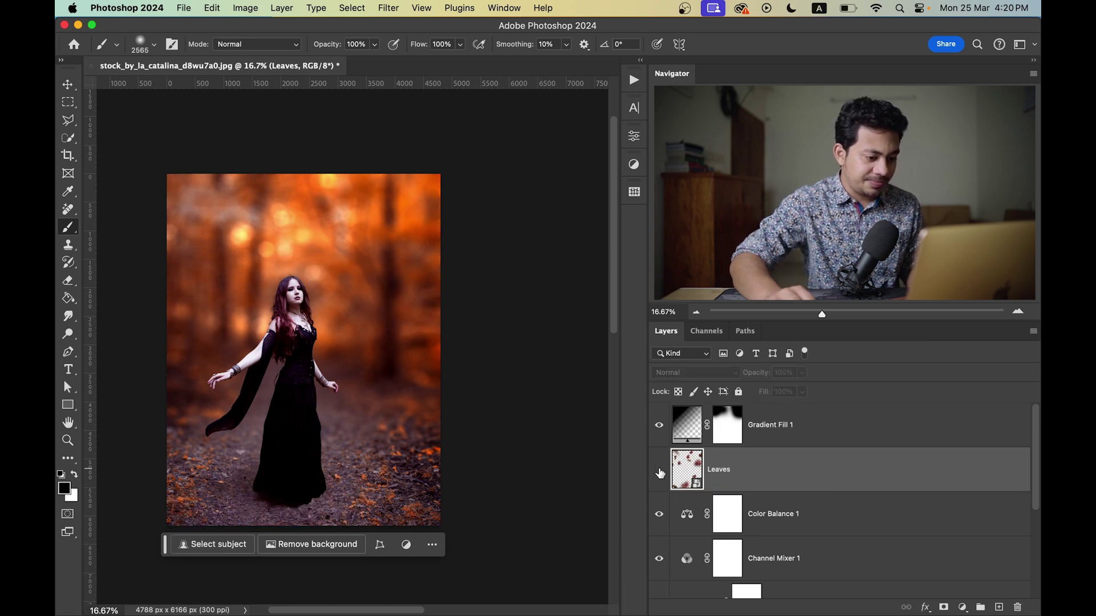
left_click(659, 471)
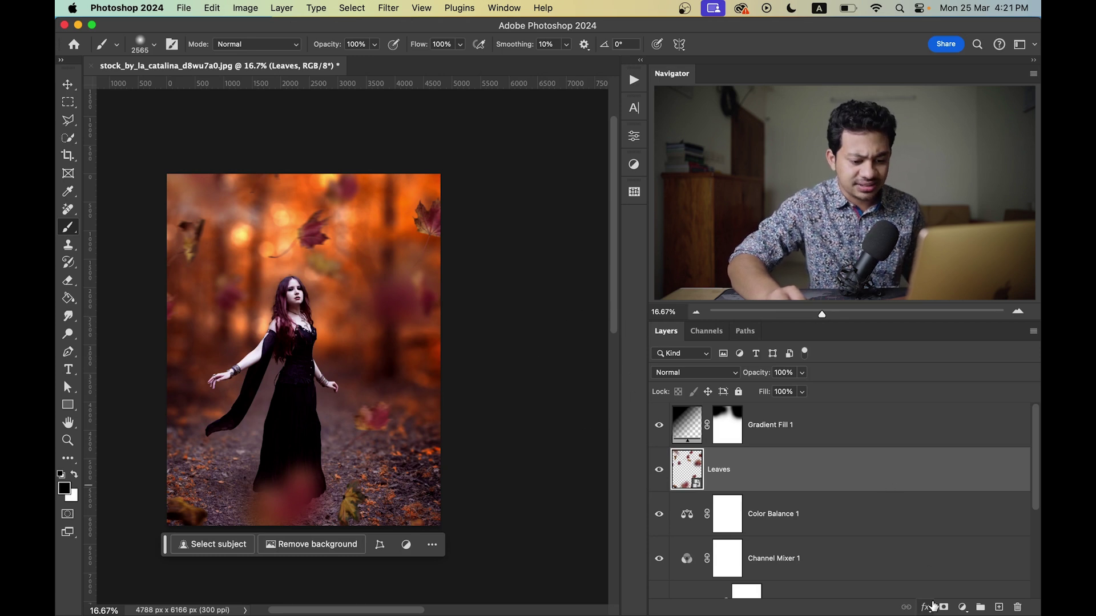
Step: Add a Color Balance layer clipped to Leaves with midtones Red +25 and Magenta -31
left_click(963, 607)
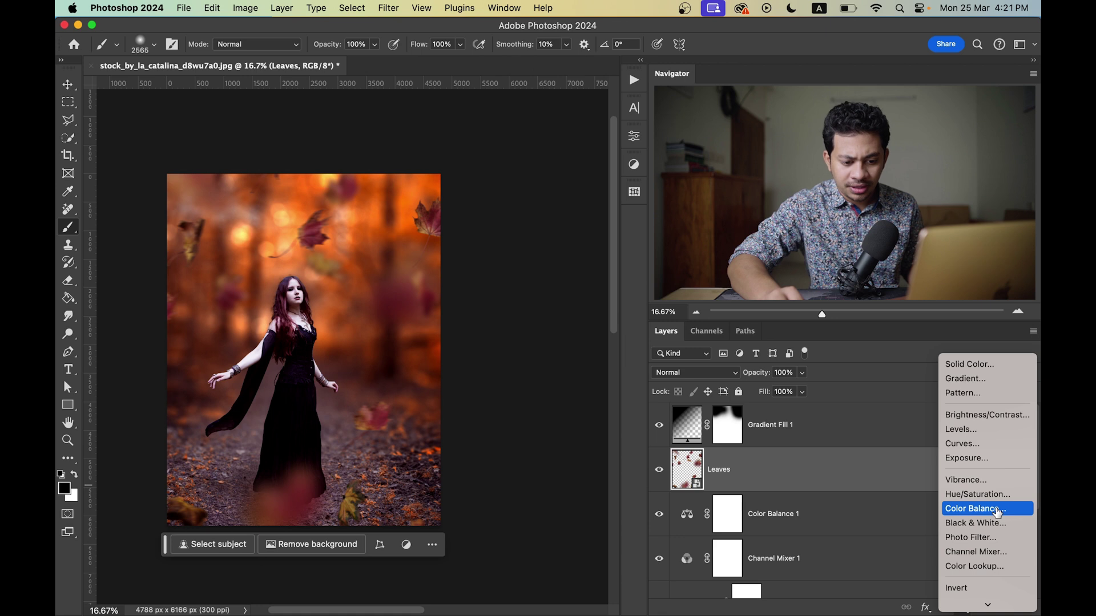
left_click(996, 509)
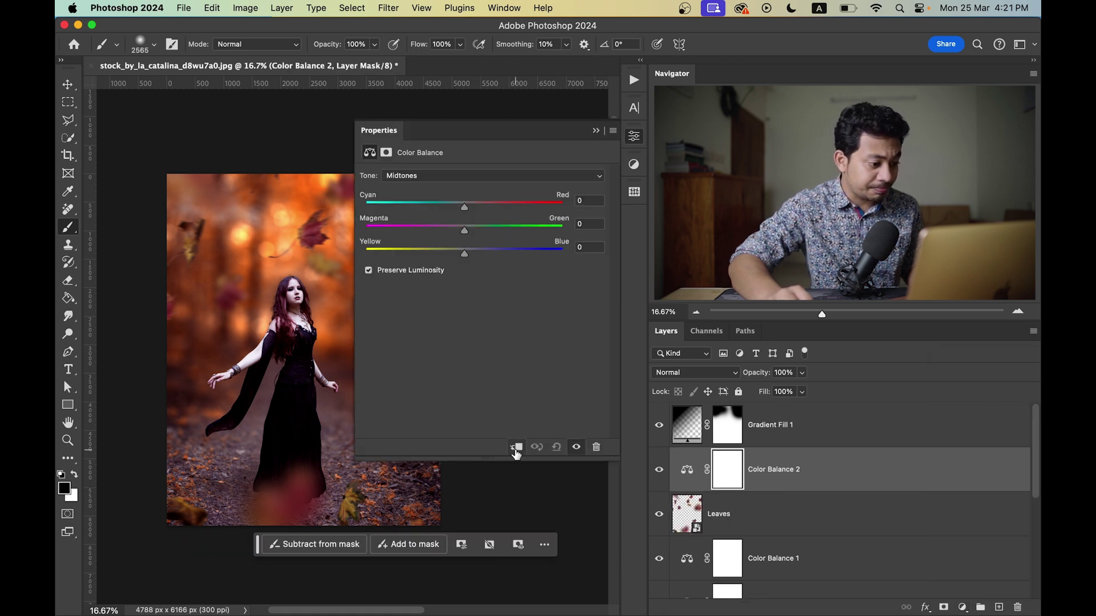
left_click(515, 448)
left_click_drag(355, 457, 432, 436)
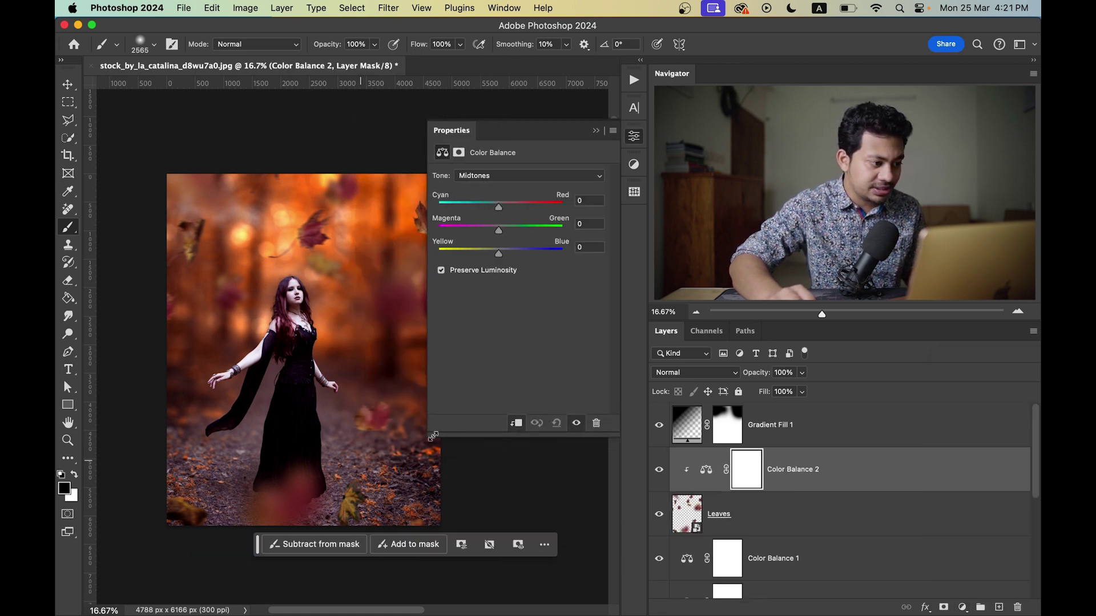
scroll(318, 274, "right", 2)
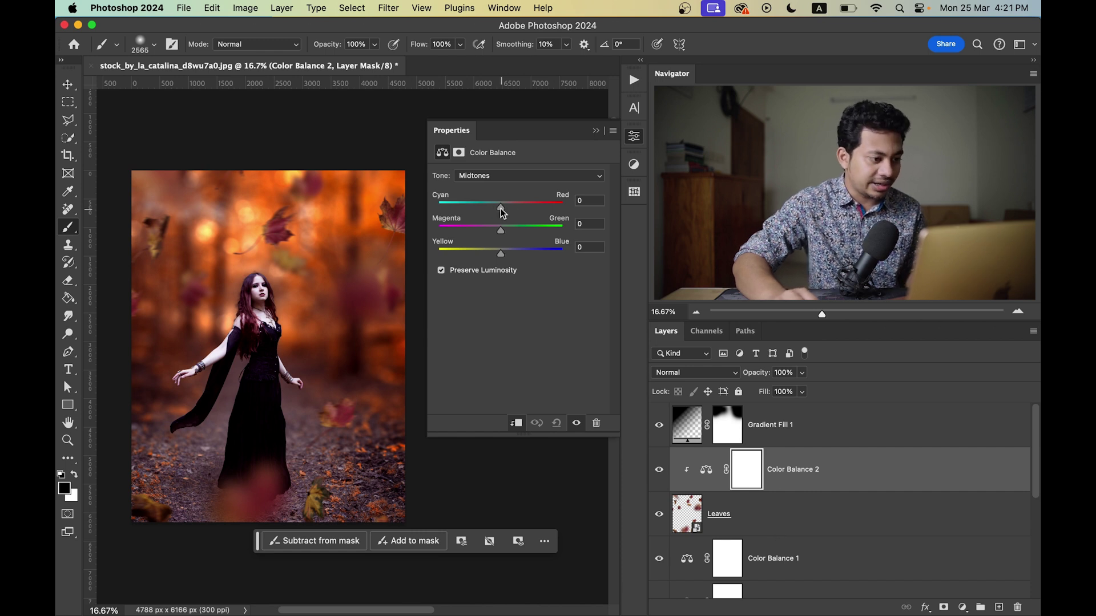
left_click_drag(501, 208, 516, 207)
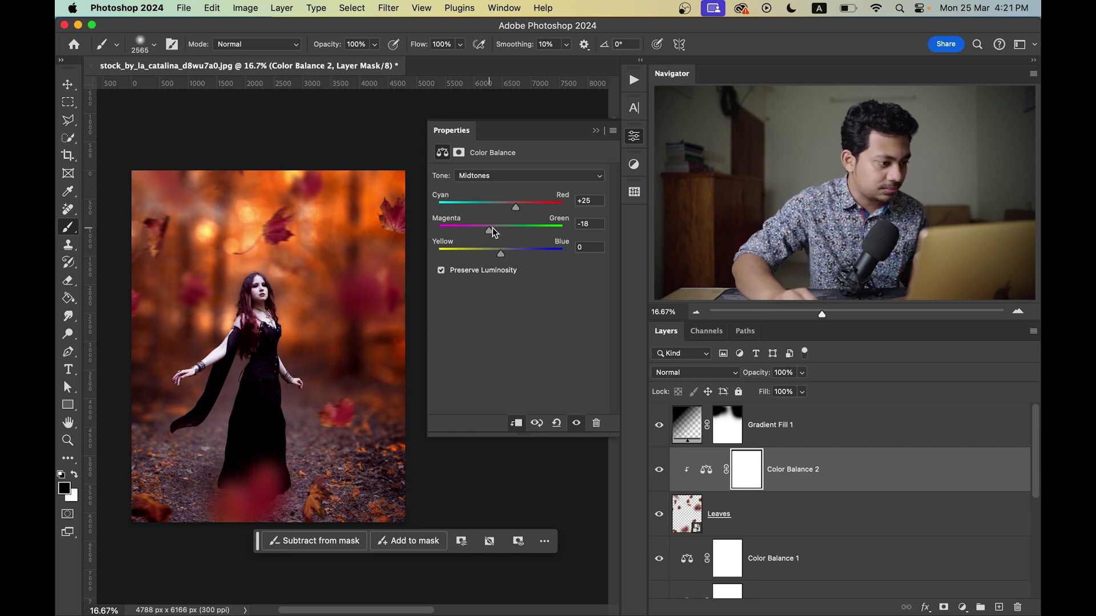
left_click_drag(491, 228, 481, 232)
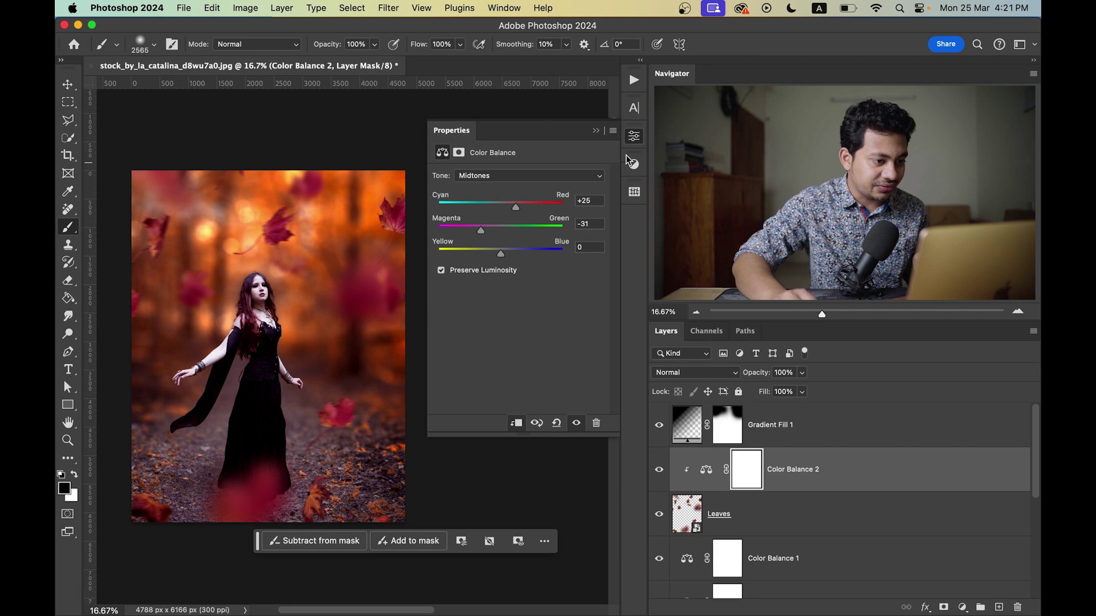
left_click(634, 136)
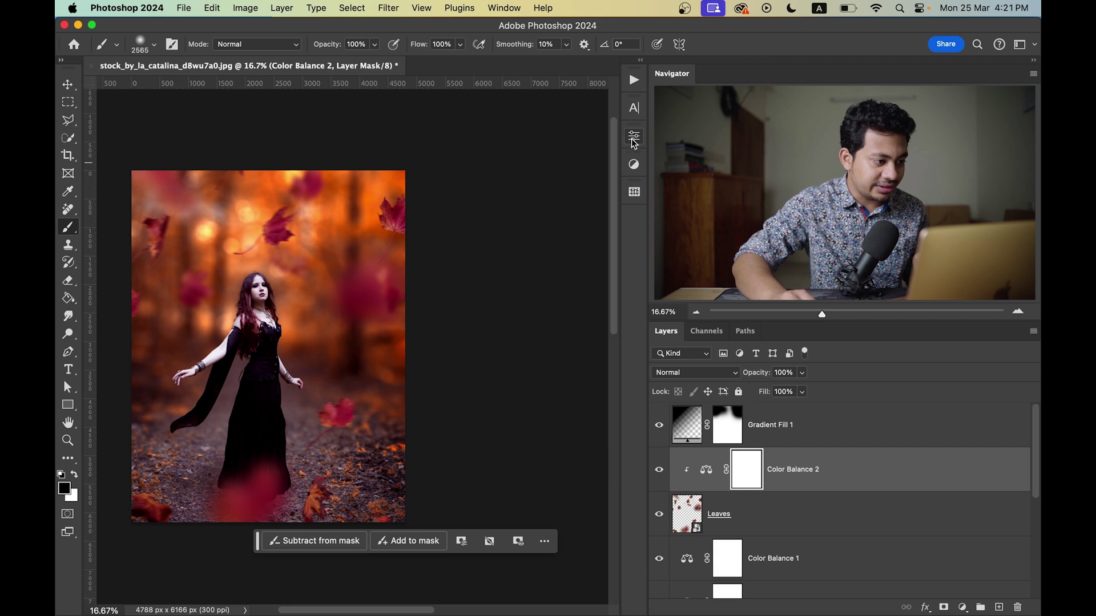
Step: Lower the leaf tint's opacity to 81%, comparing the leaves with and without it
left_click(660, 478)
left_click(660, 478)
left_click(660, 478)
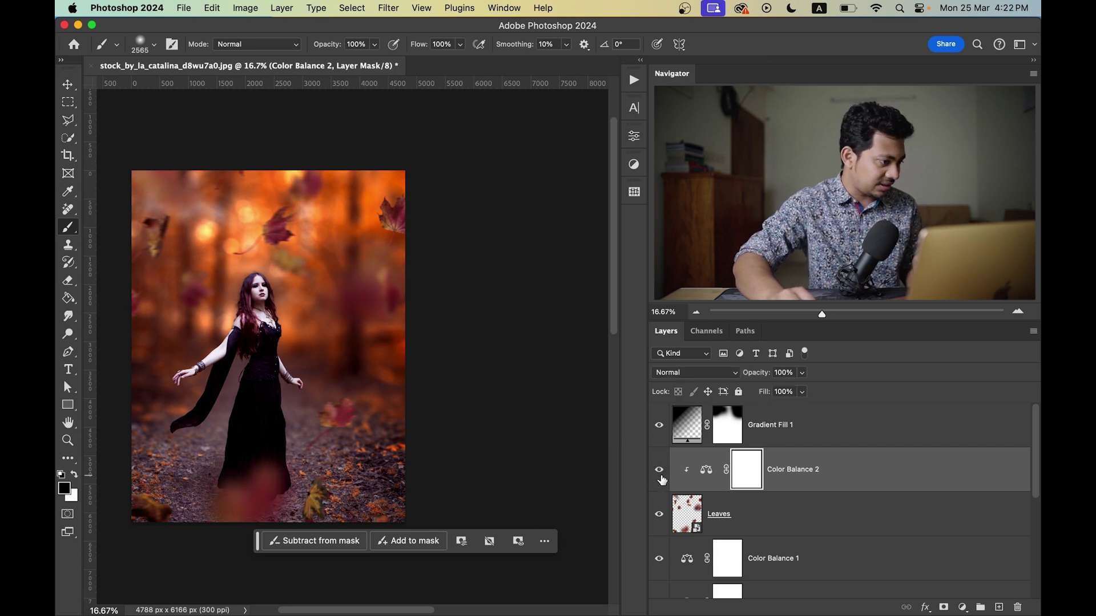
left_click(660, 478)
left_click(660, 478)
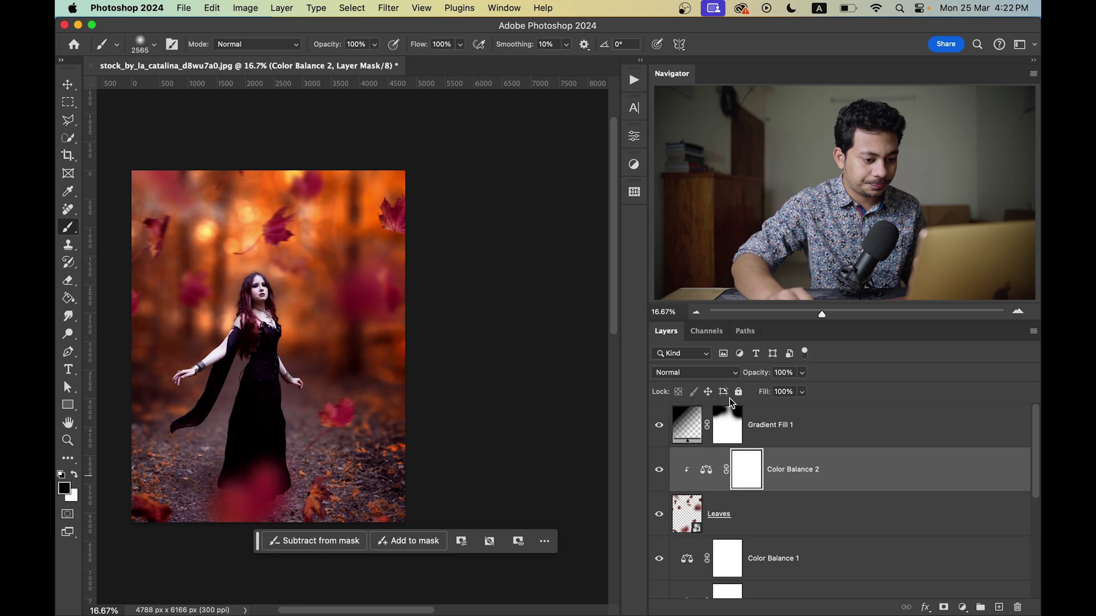
left_click_drag(763, 377, 751, 376)
left_click(660, 479)
left_click(660, 480)
left_click(660, 479)
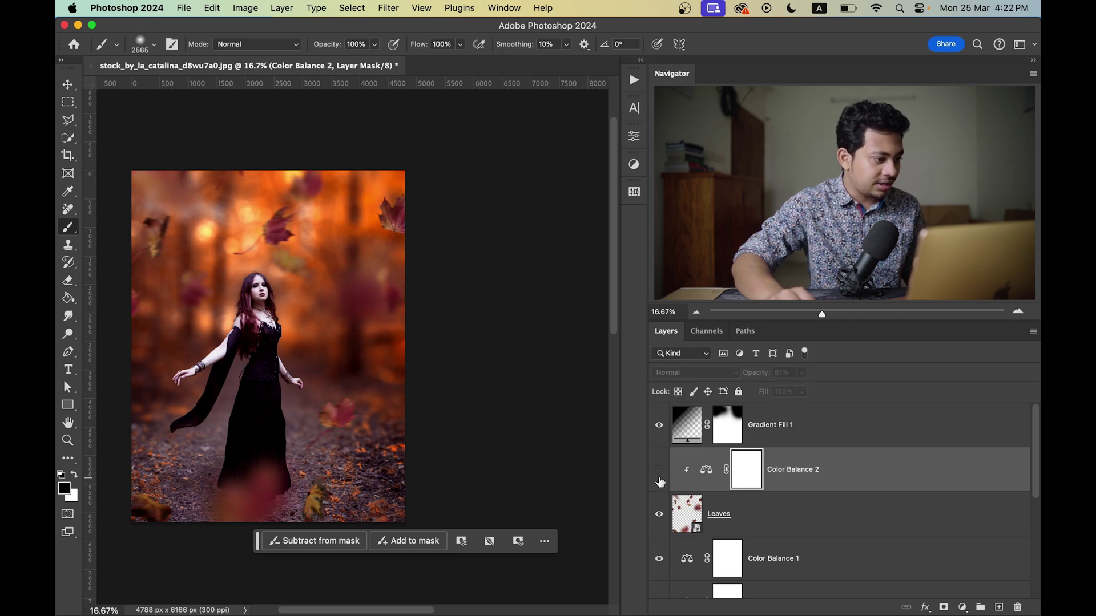
left_click(660, 480)
scroll(856, 466, "down", 5)
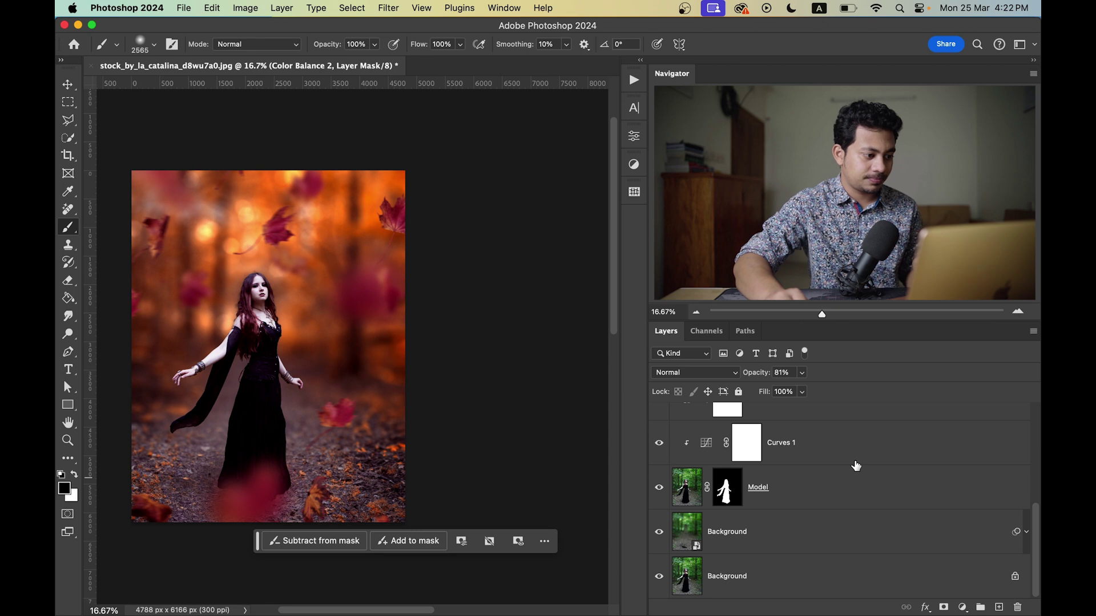